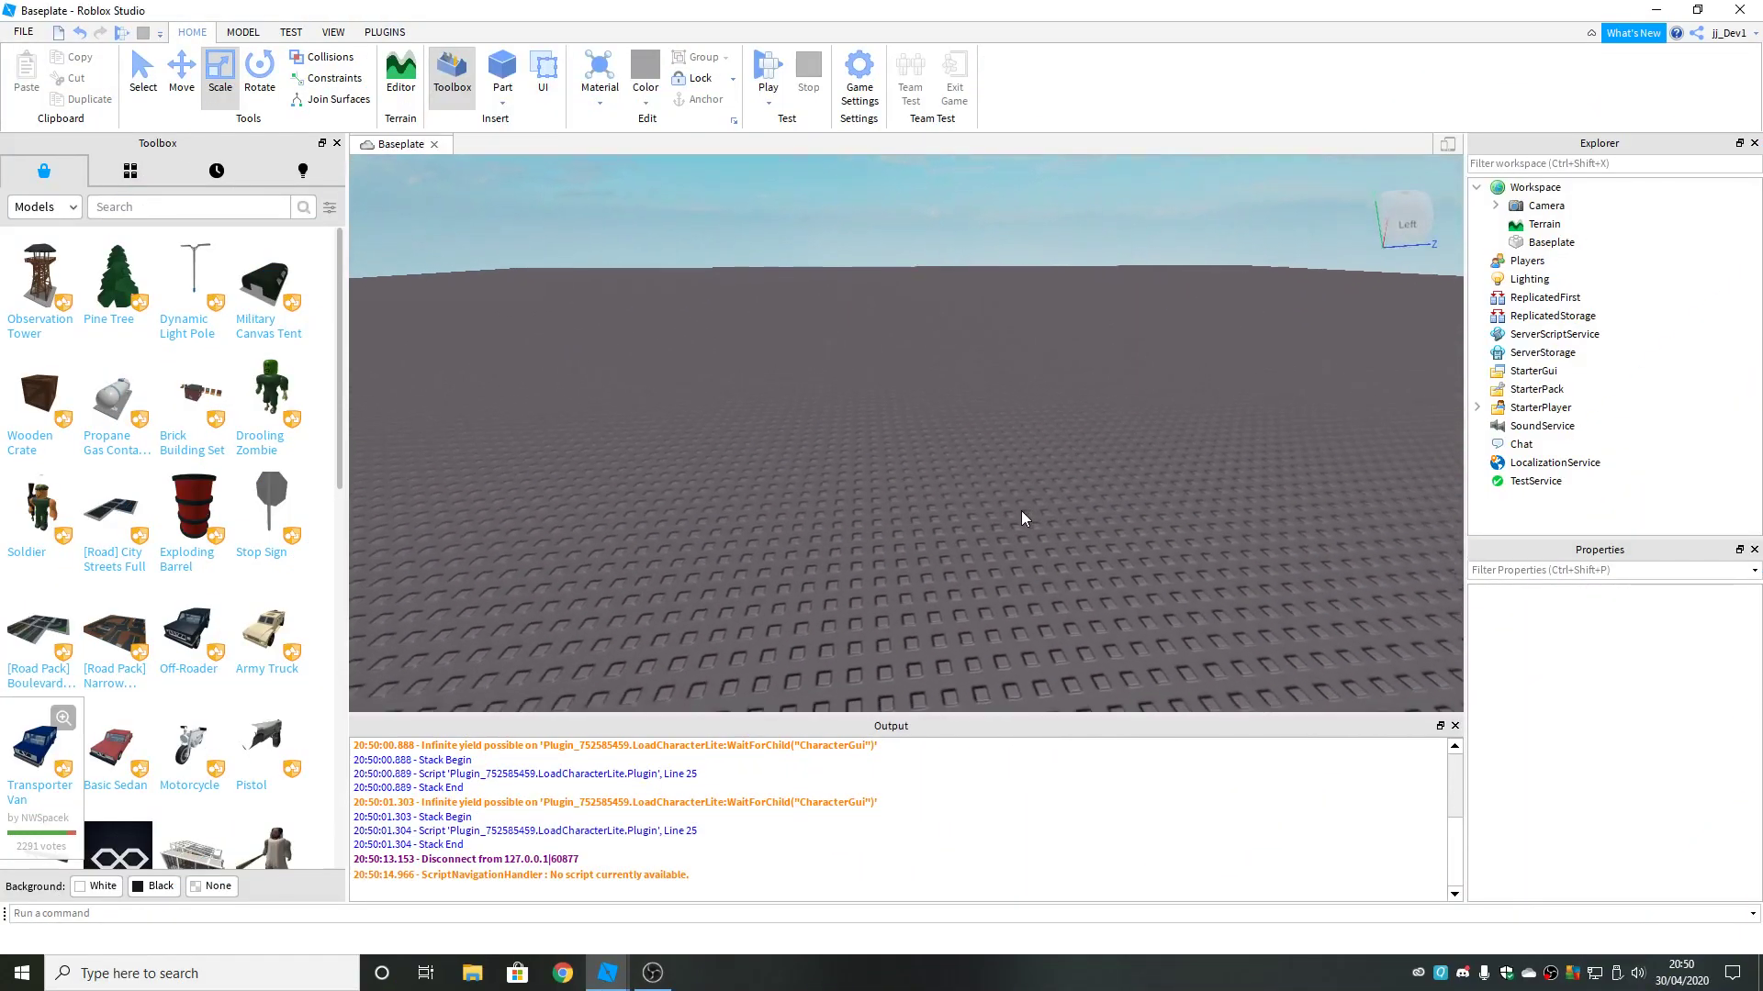
scroll(up, 3)
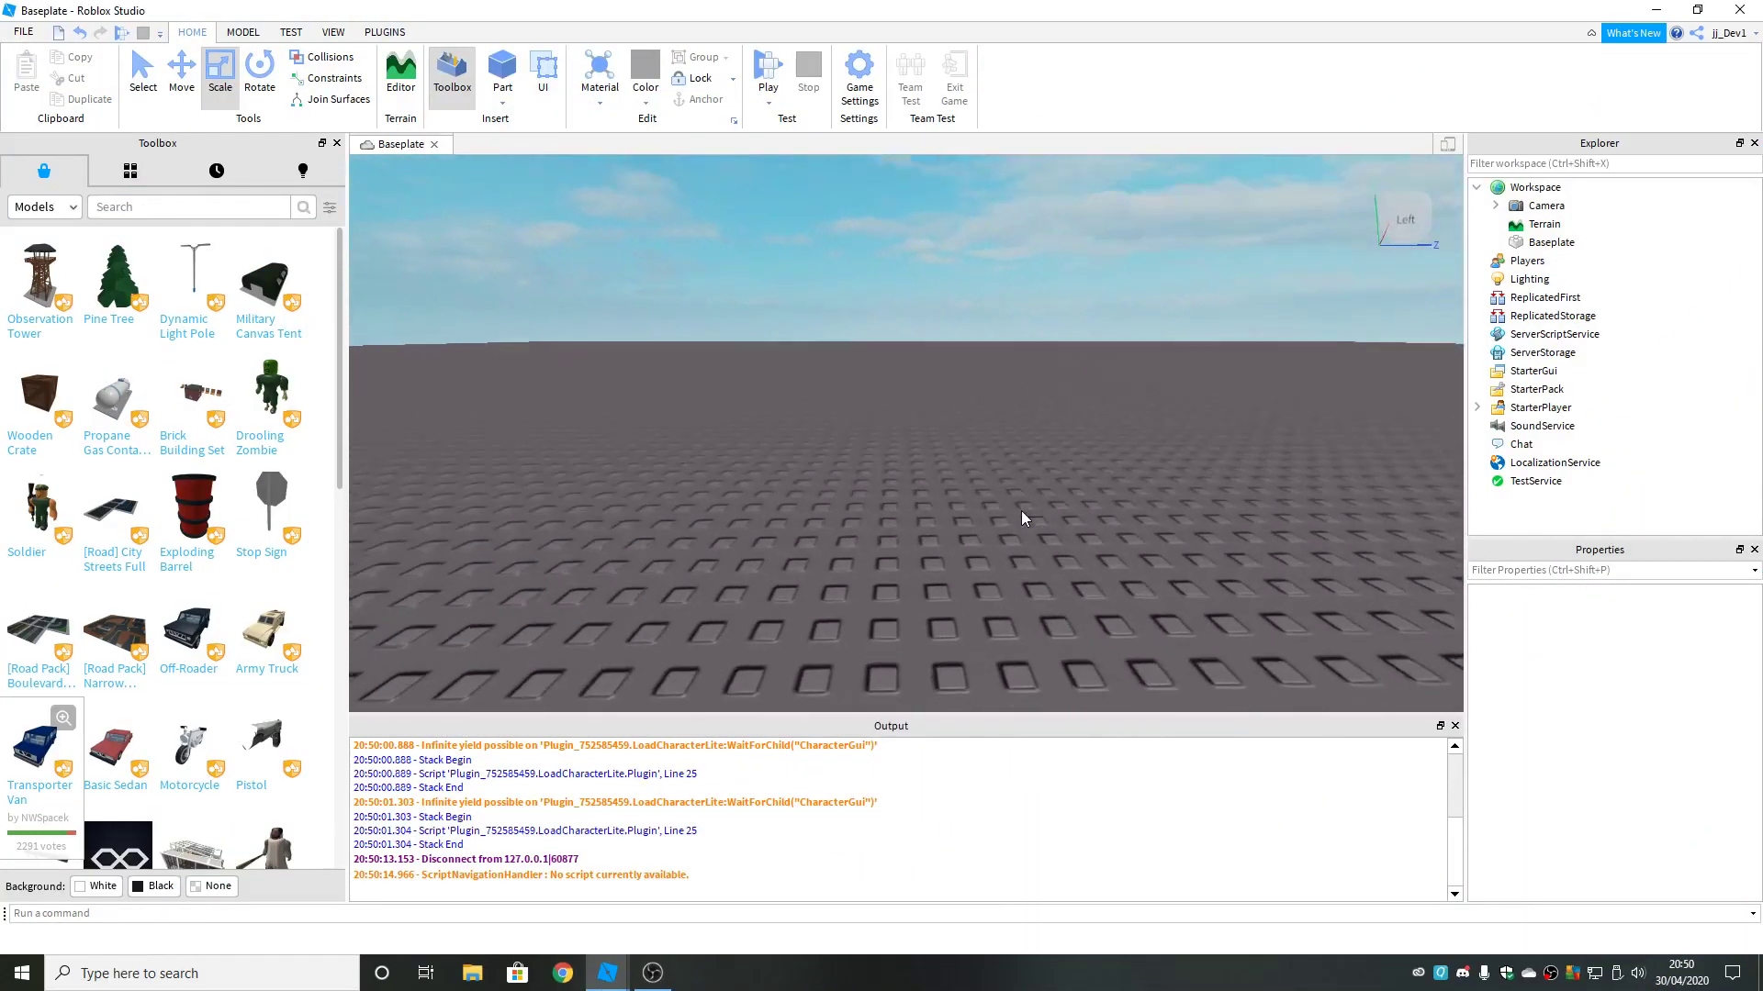
scroll(up, 3)
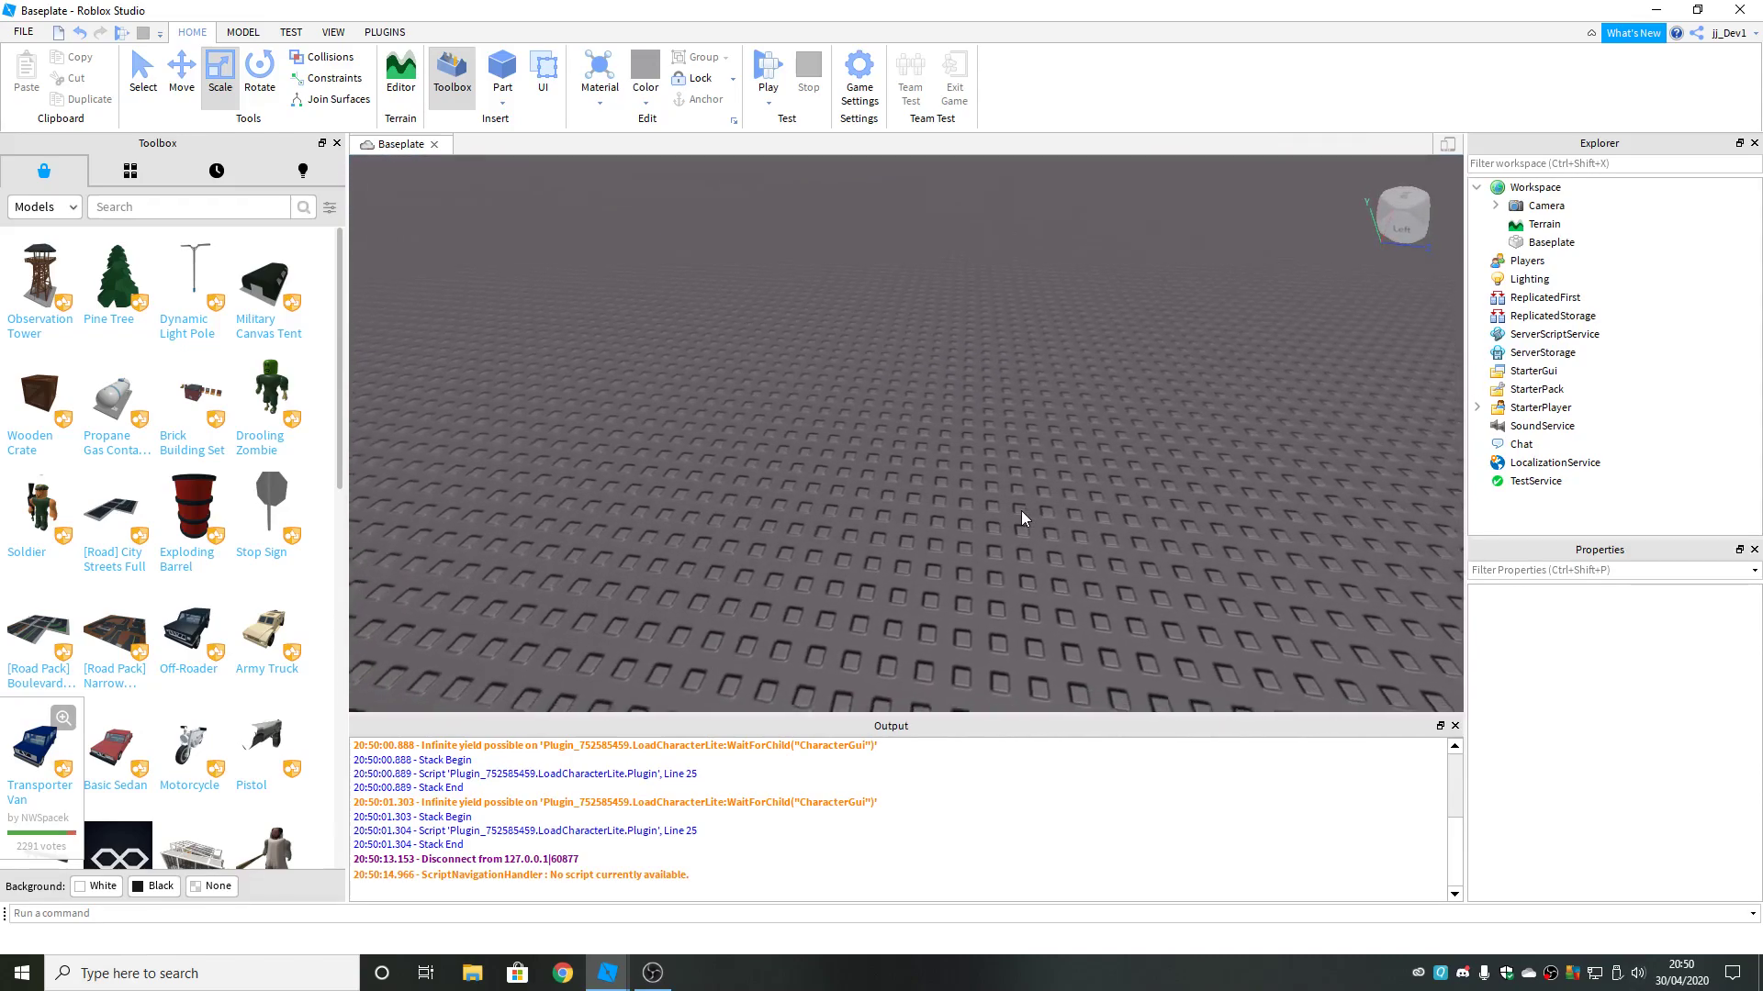
scroll(down, 3)
Look for the Legacy Animation Editor under Plugins, then show the Model tools over the baseplate.
drag(1021, 518, 1020, 511)
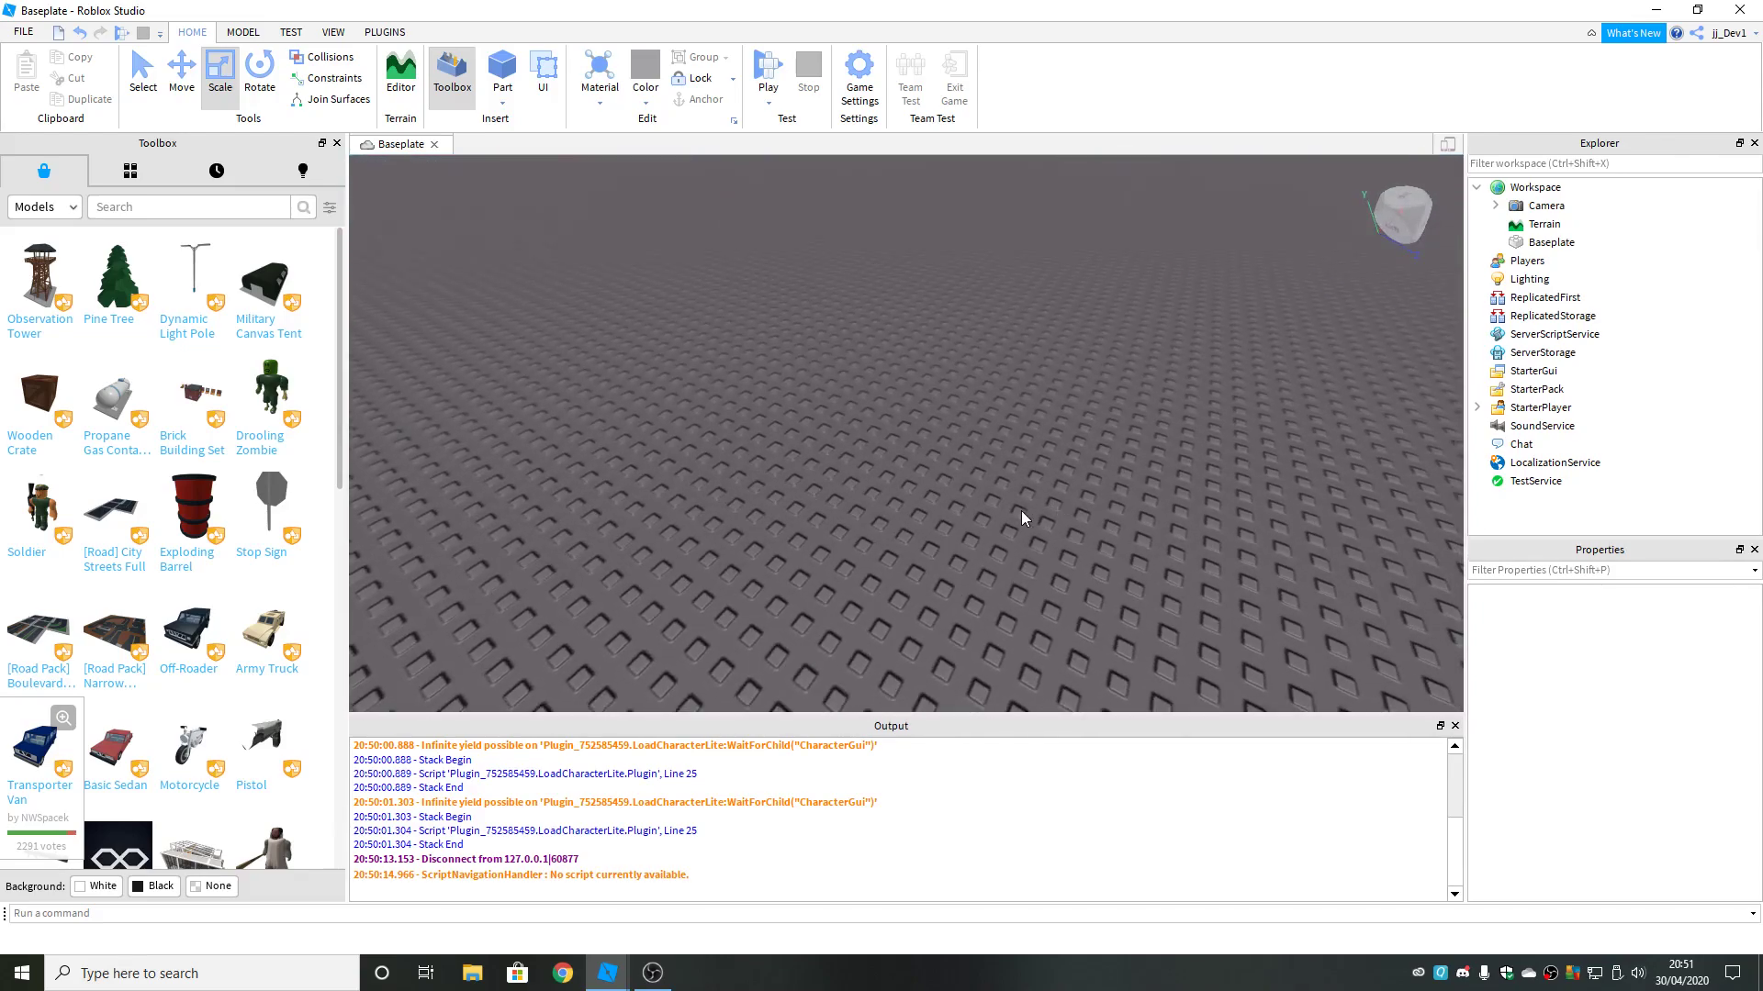
drag(900, 340, 899, 341)
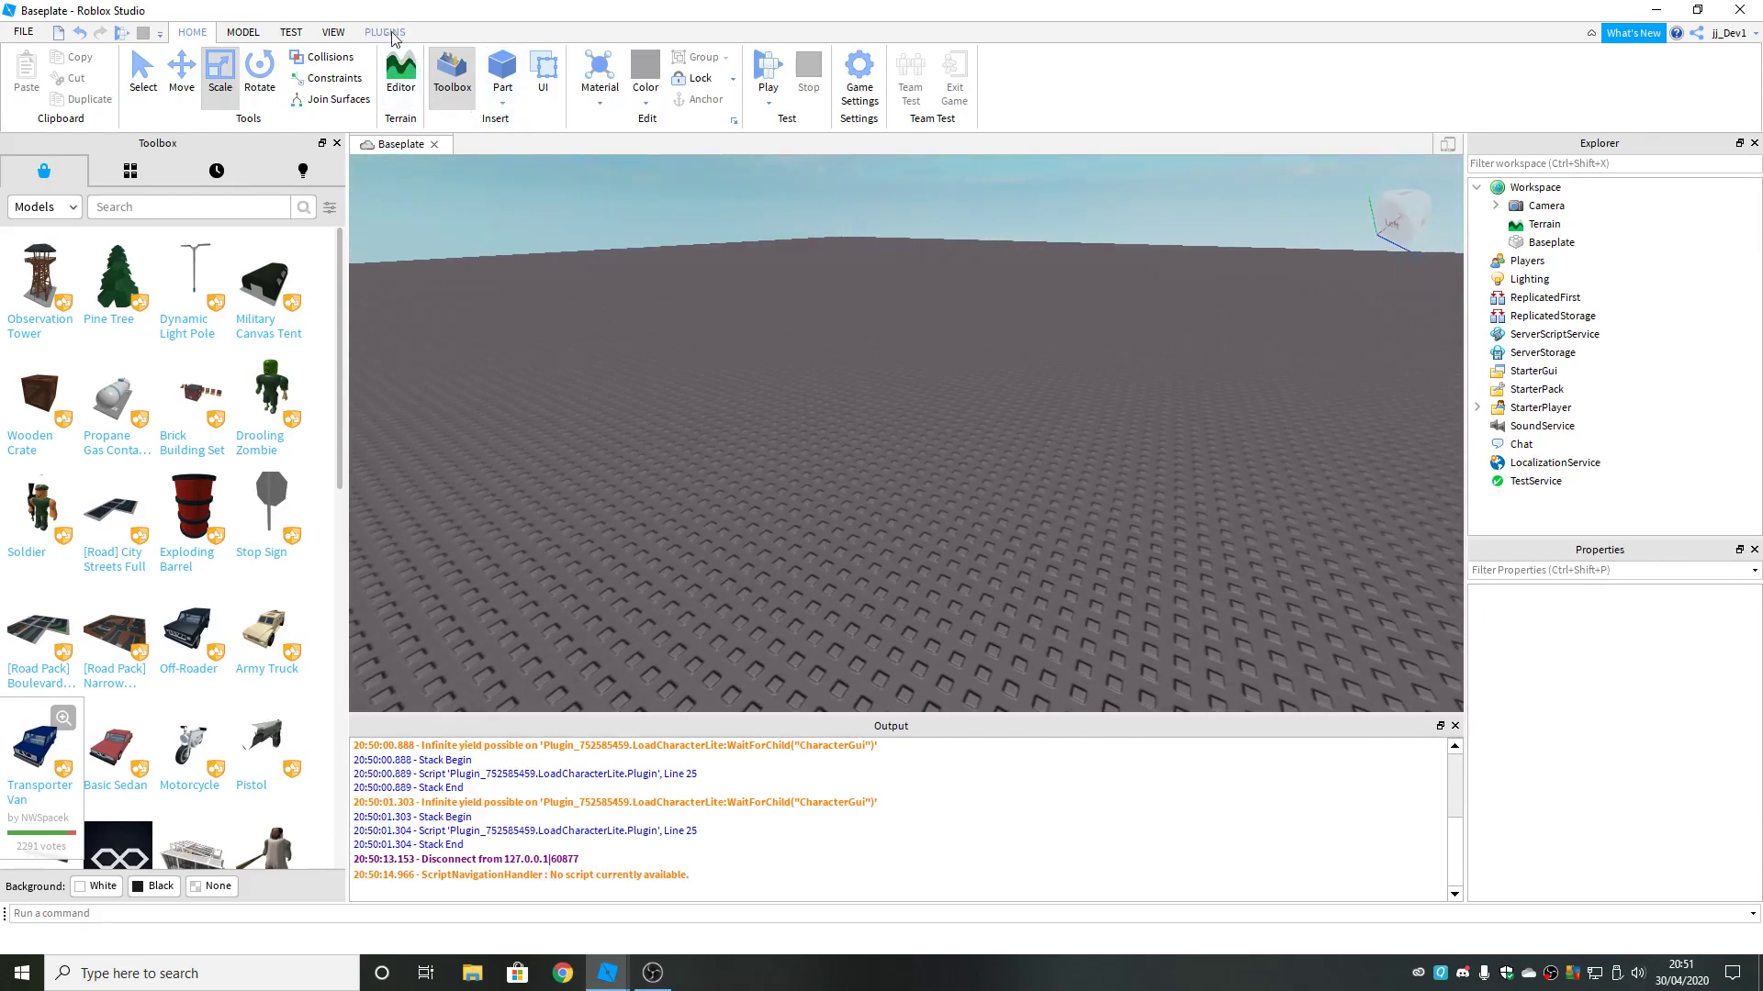
click(384, 32)
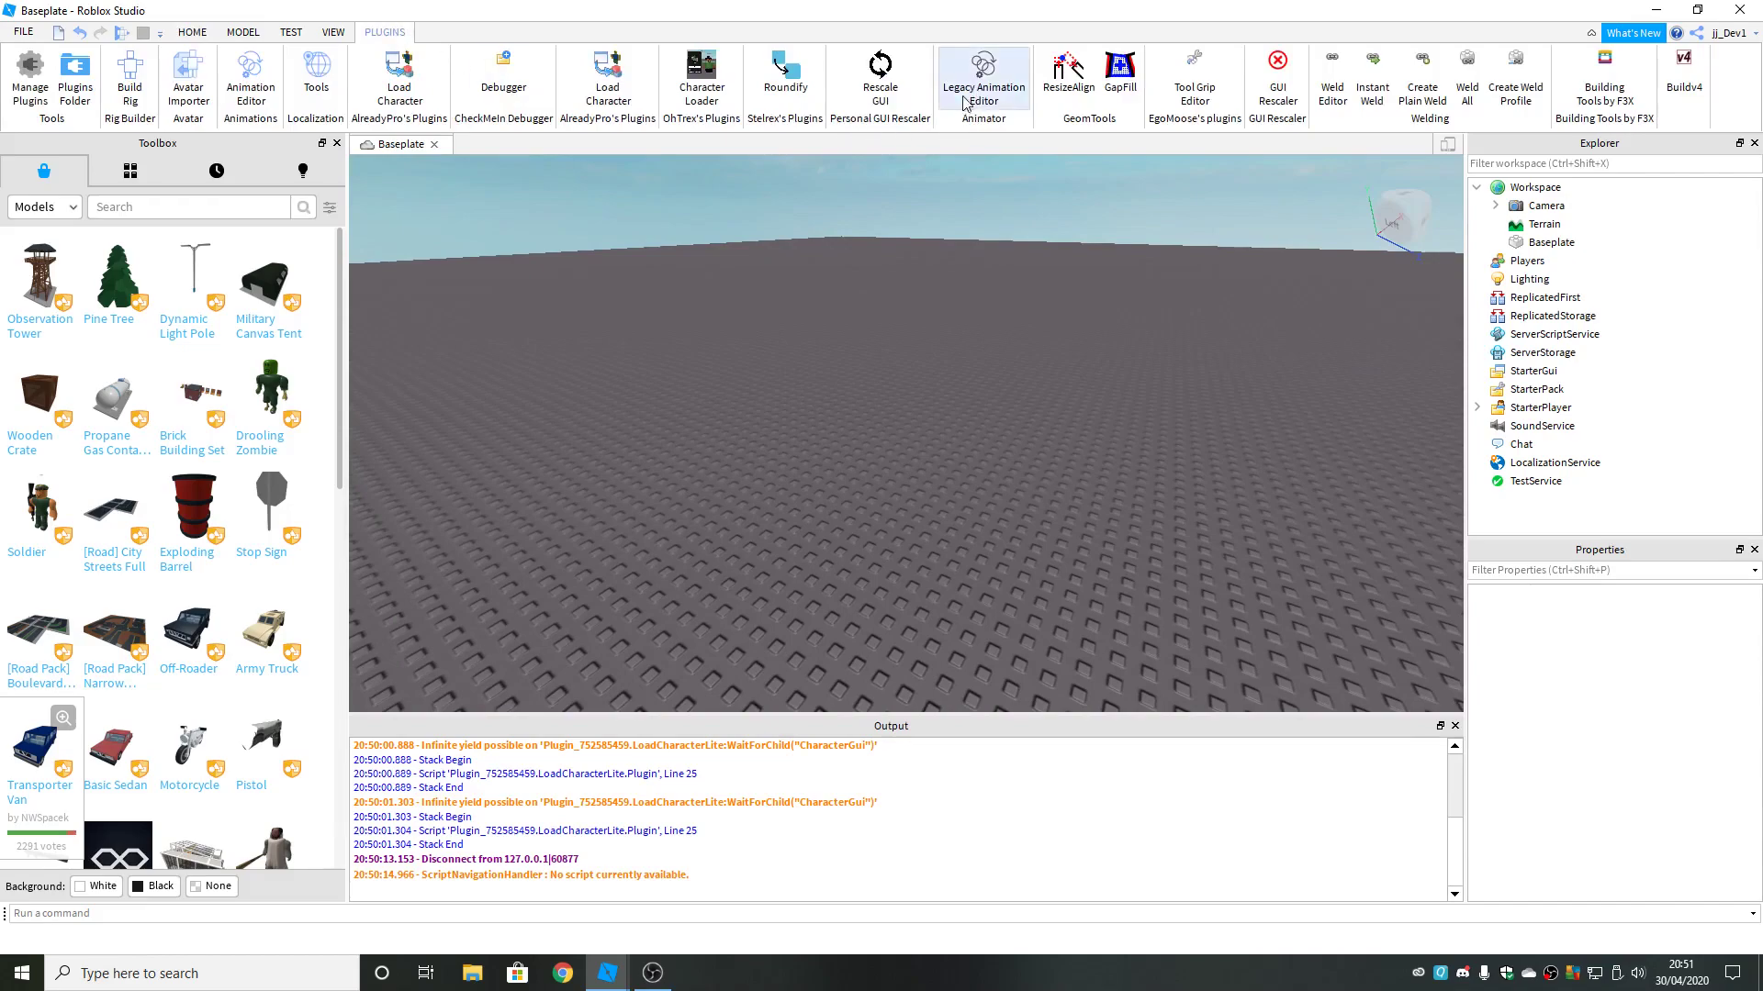
click(980, 110)
click(239, 32)
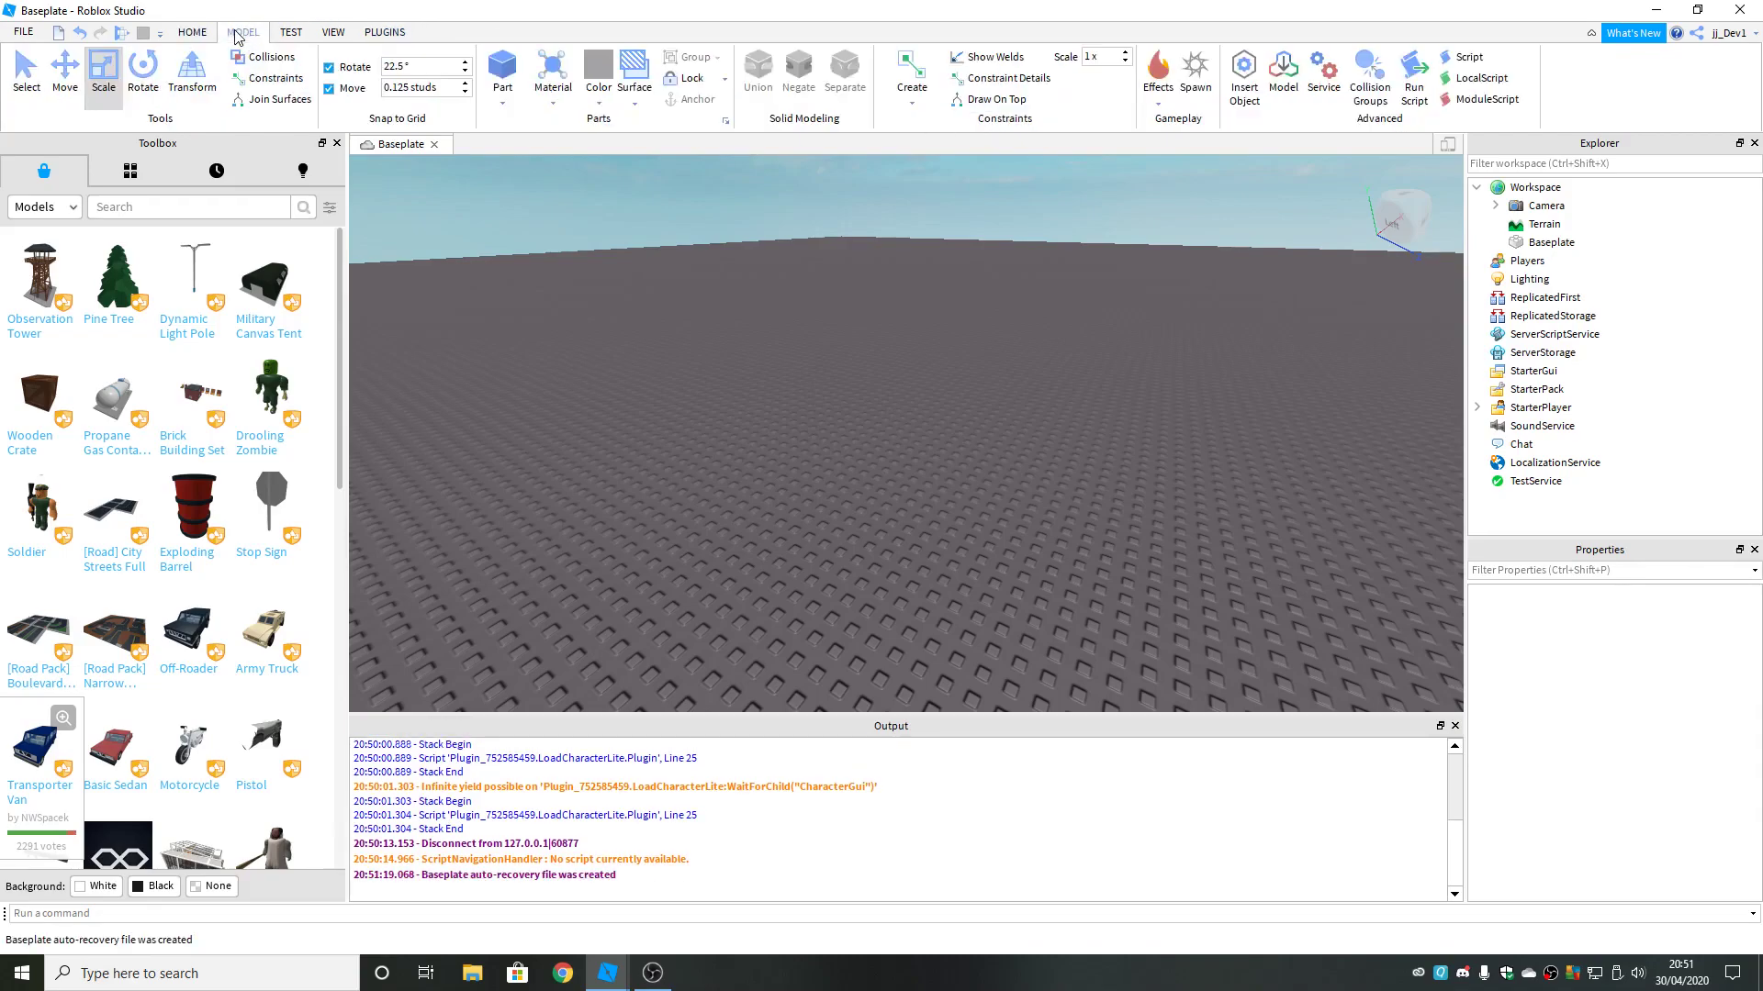
drag(839, 305, 838, 307)
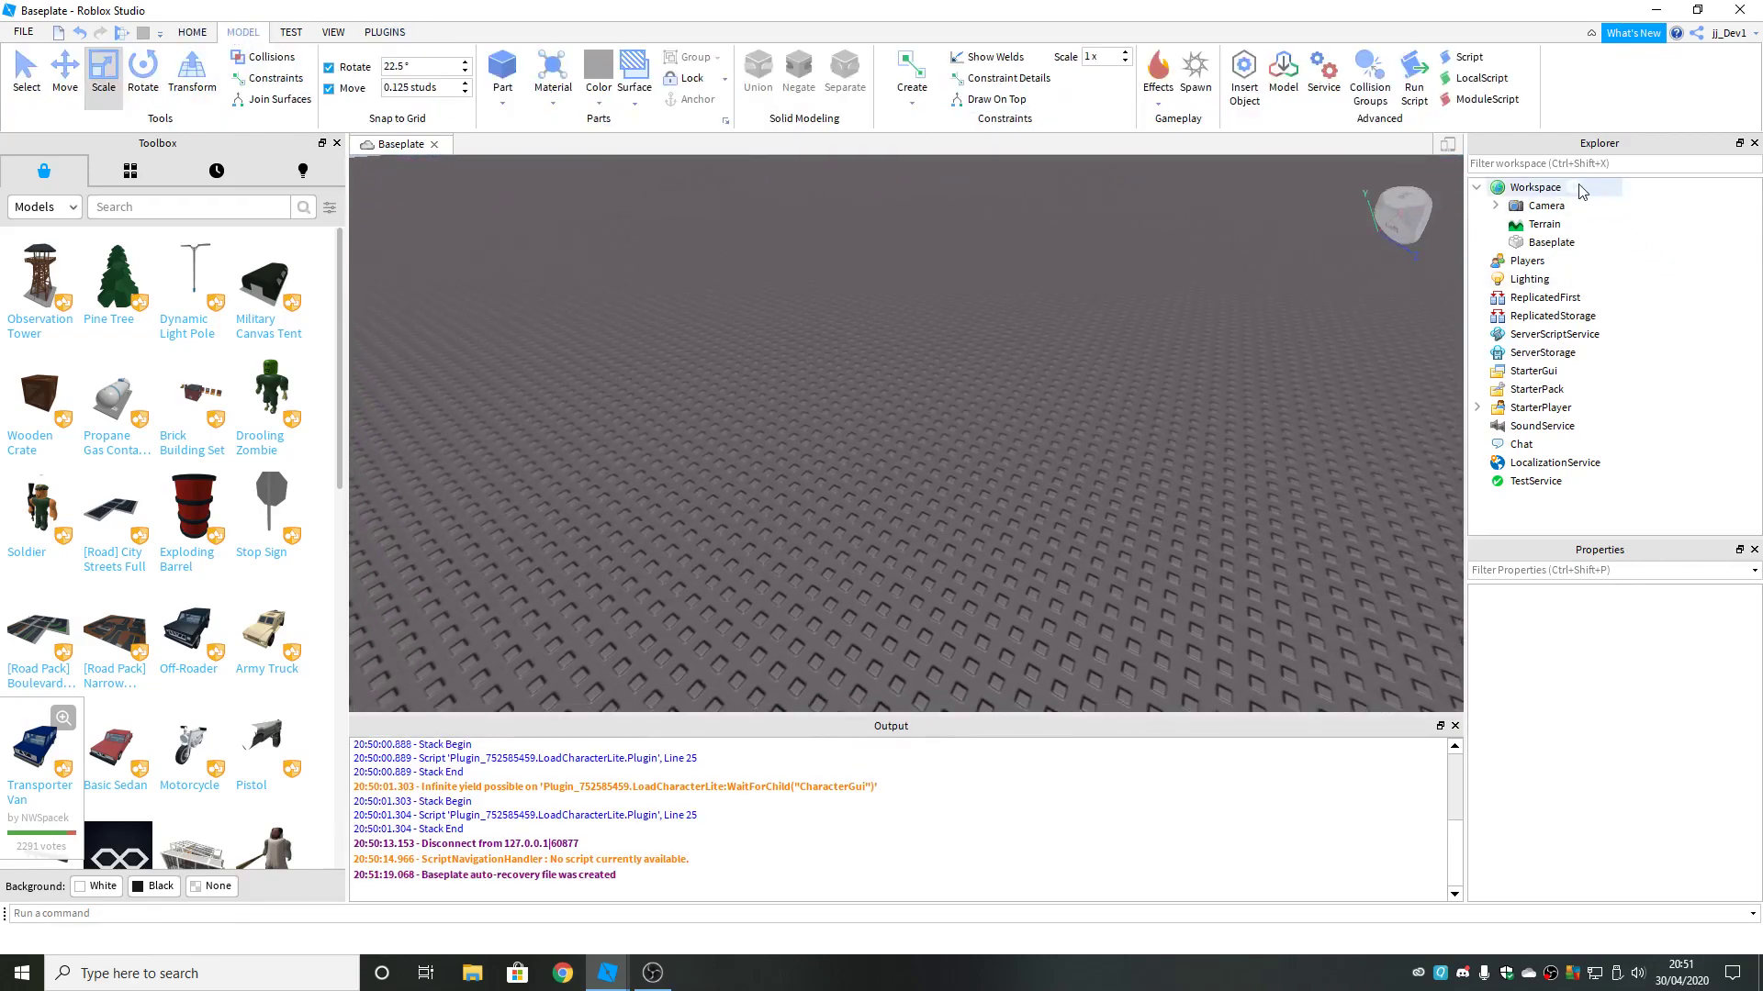
Insert a Seat into Workspace and scale it into a thin, wide square pad.
click(1579, 191)
text(seat)
click(1526, 242)
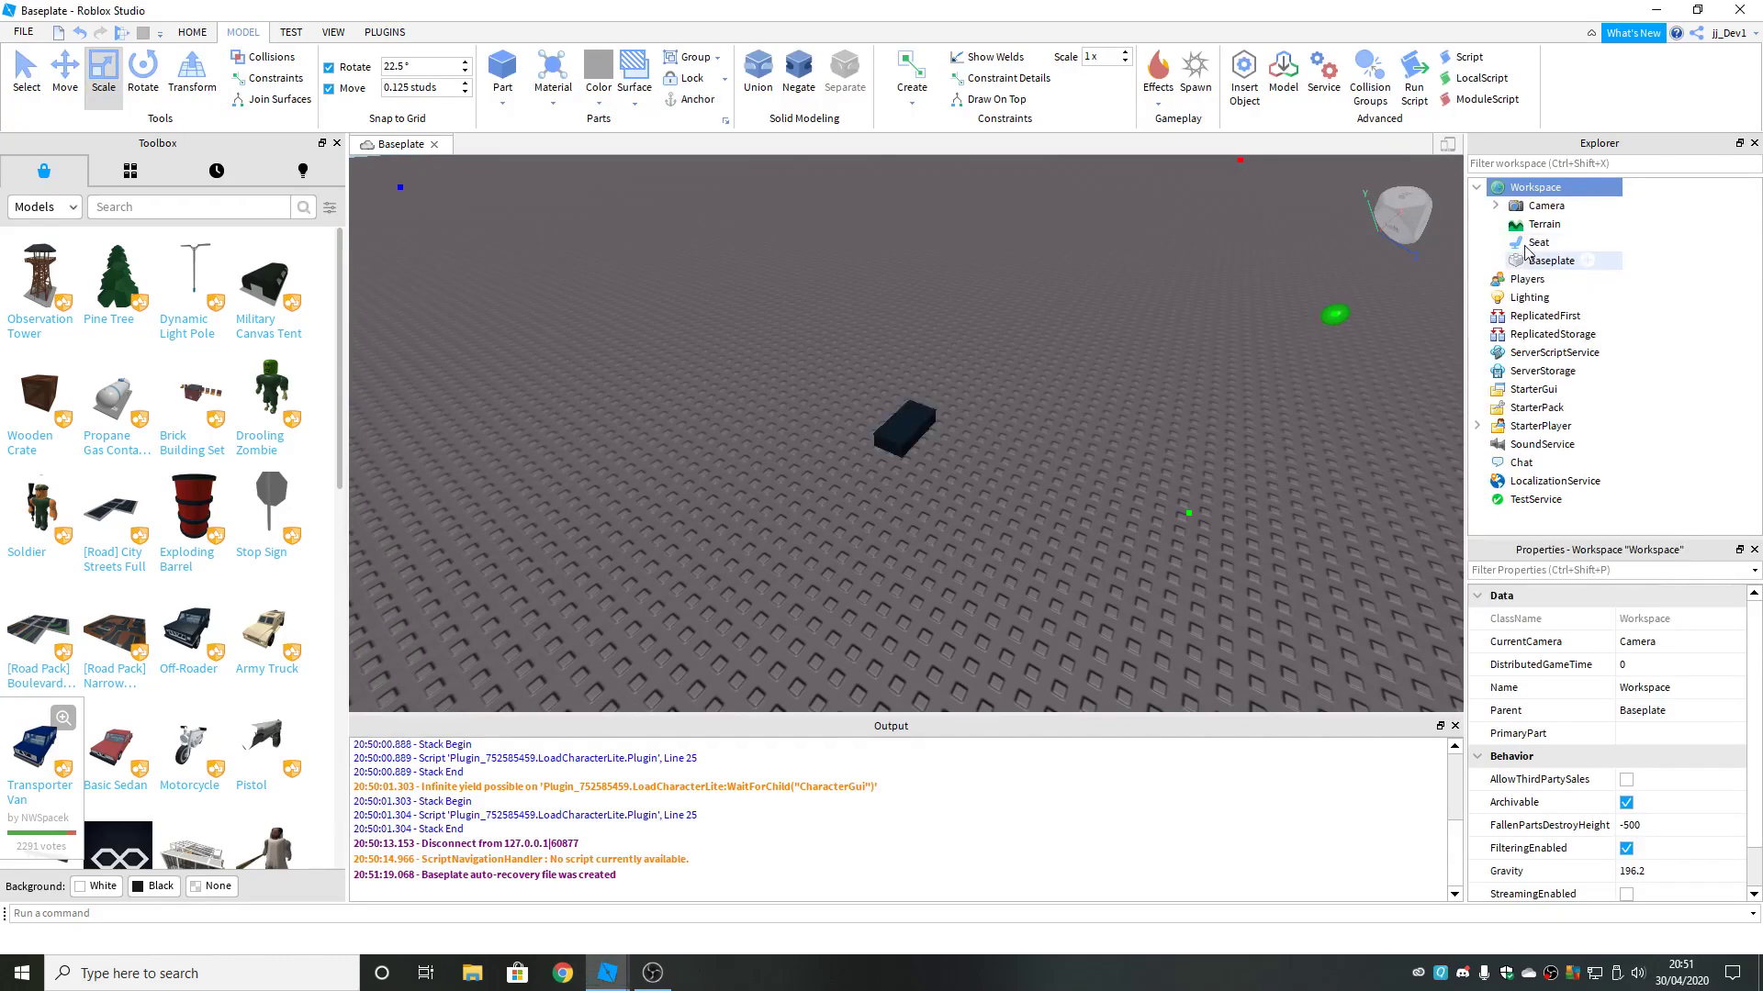
click(903, 431)
scroll(up, 3)
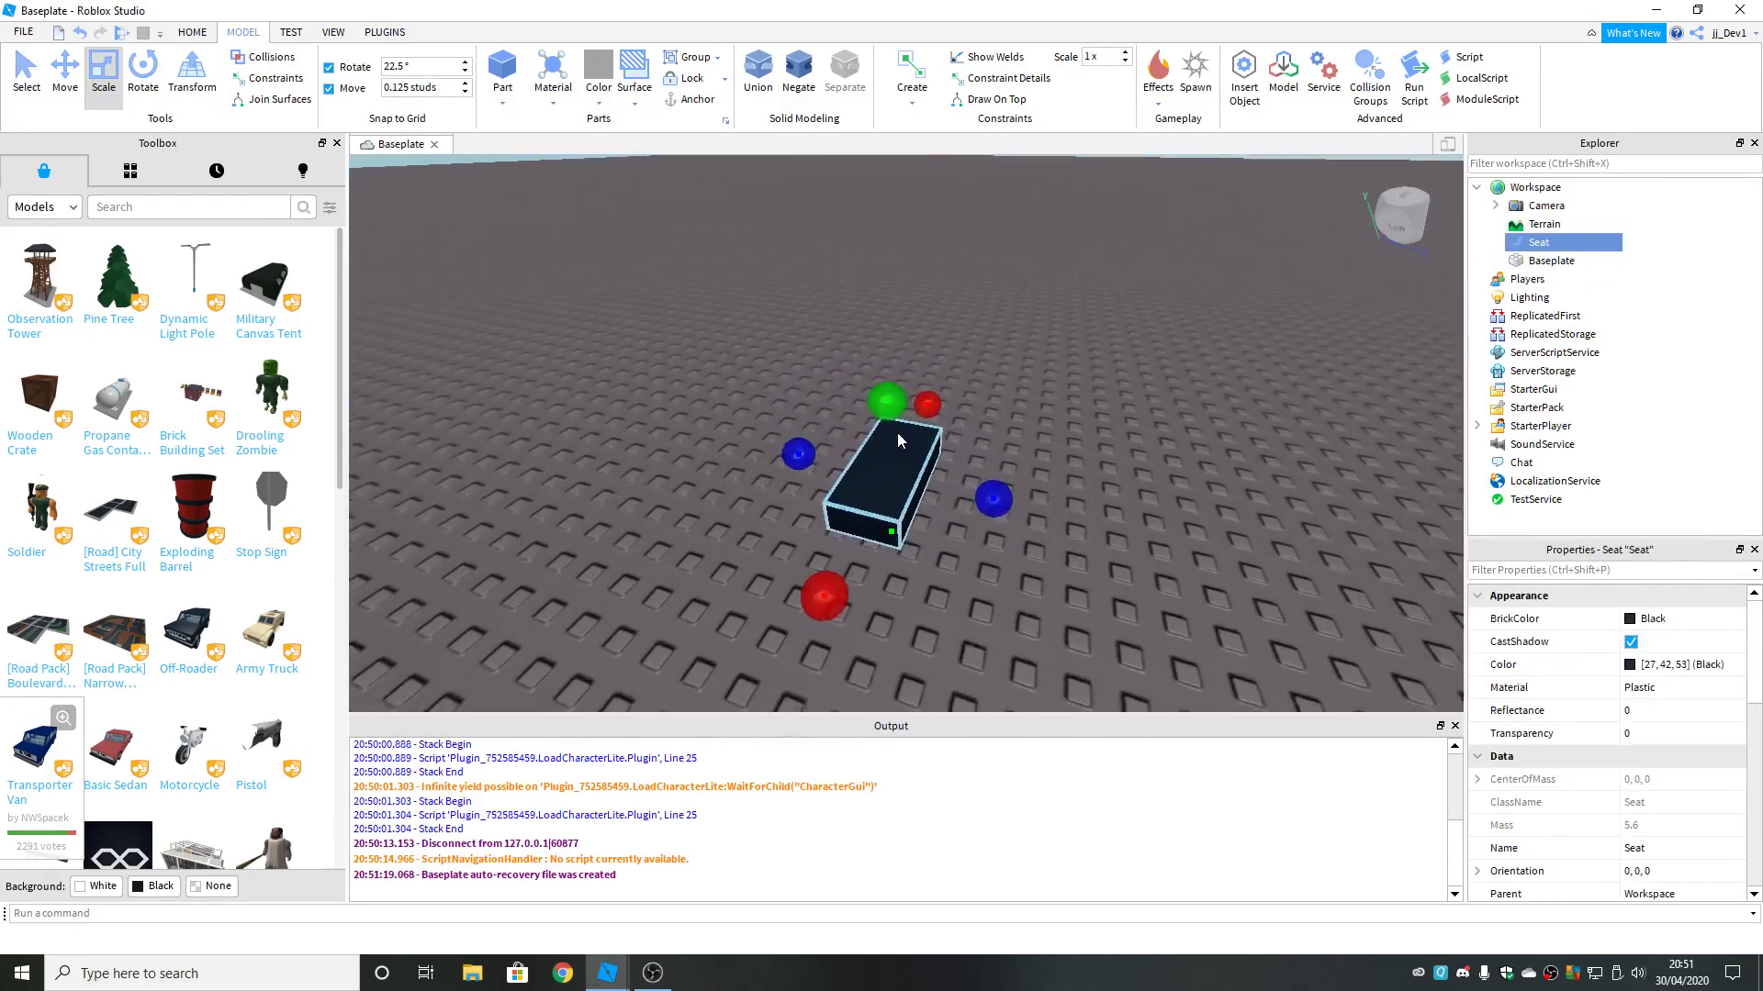
scroll(down, 3)
scroll(down, 3)
drag(896, 428, 910, 531)
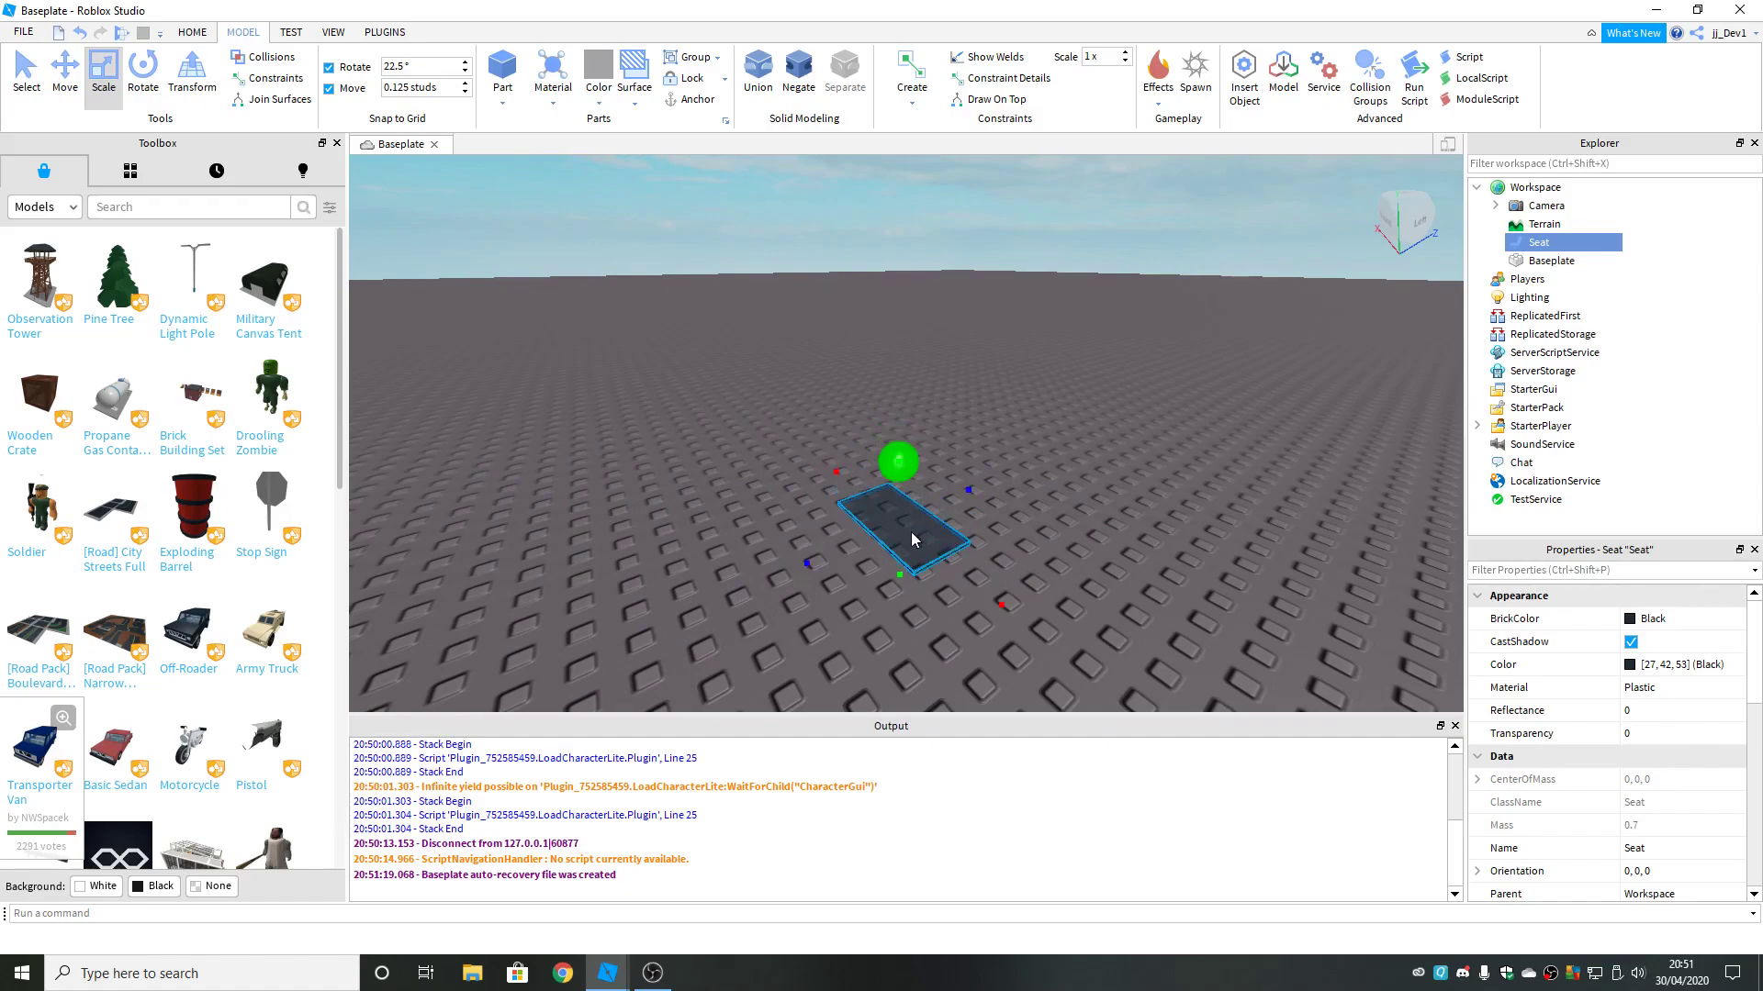
drag(808, 567, 735, 595)
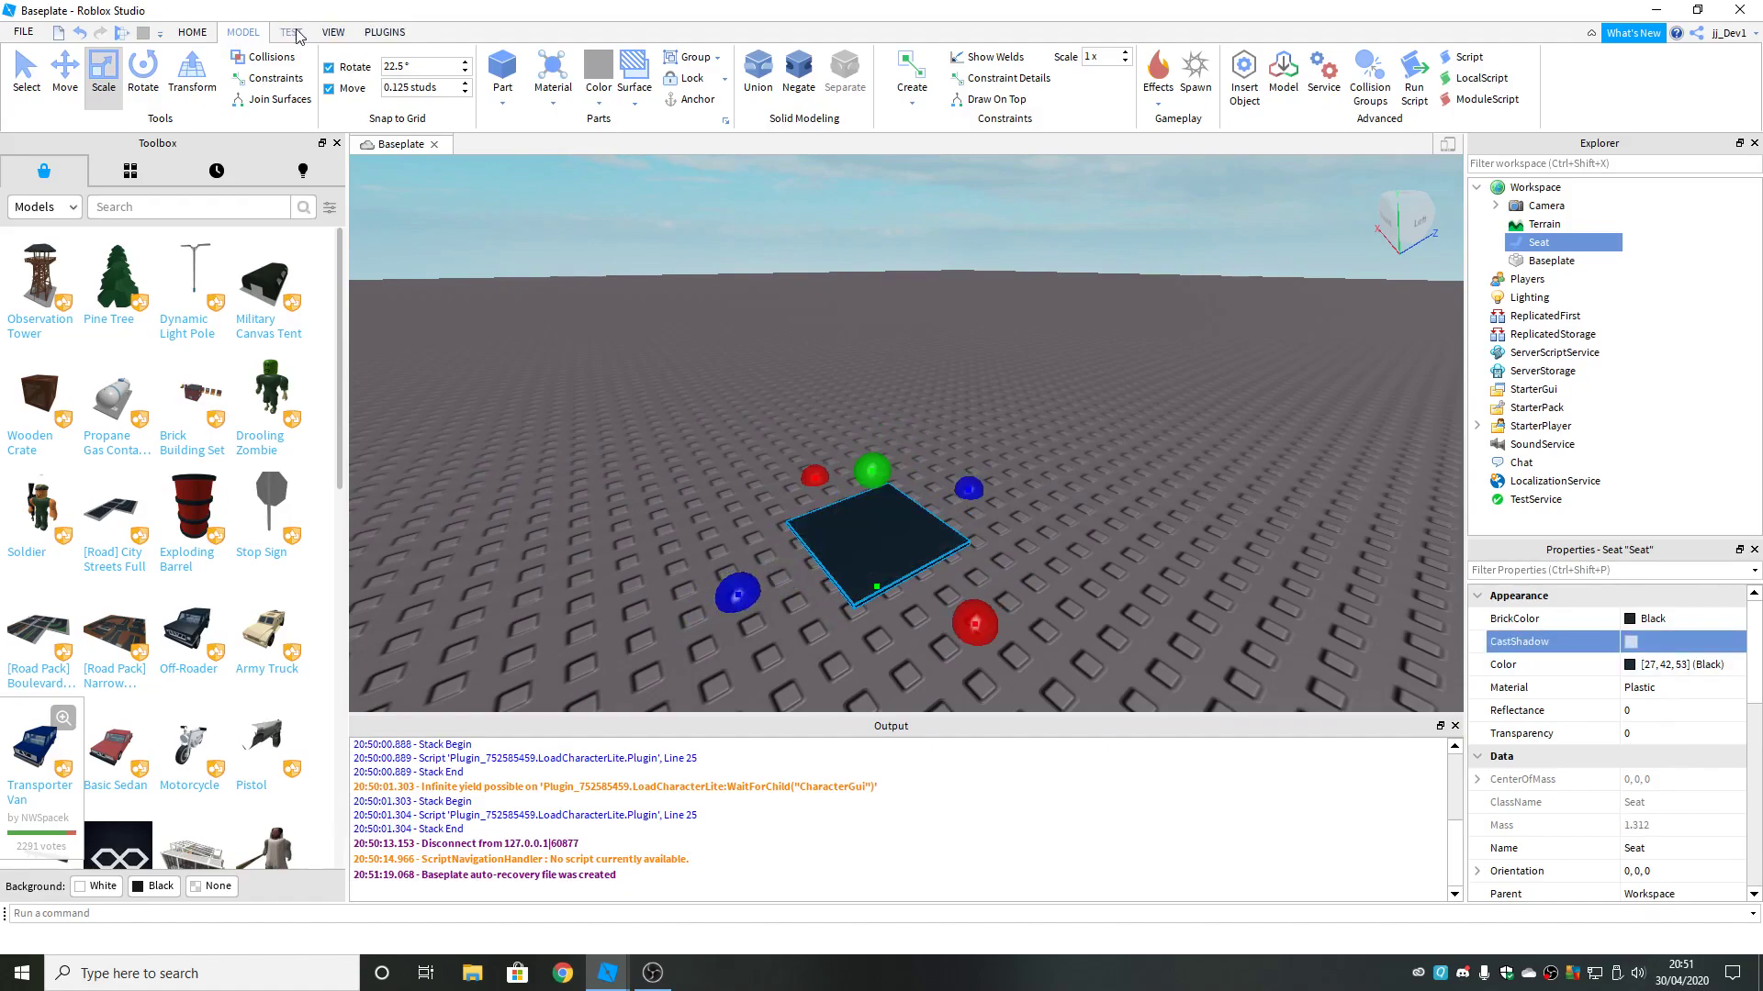
scroll(down, 3)
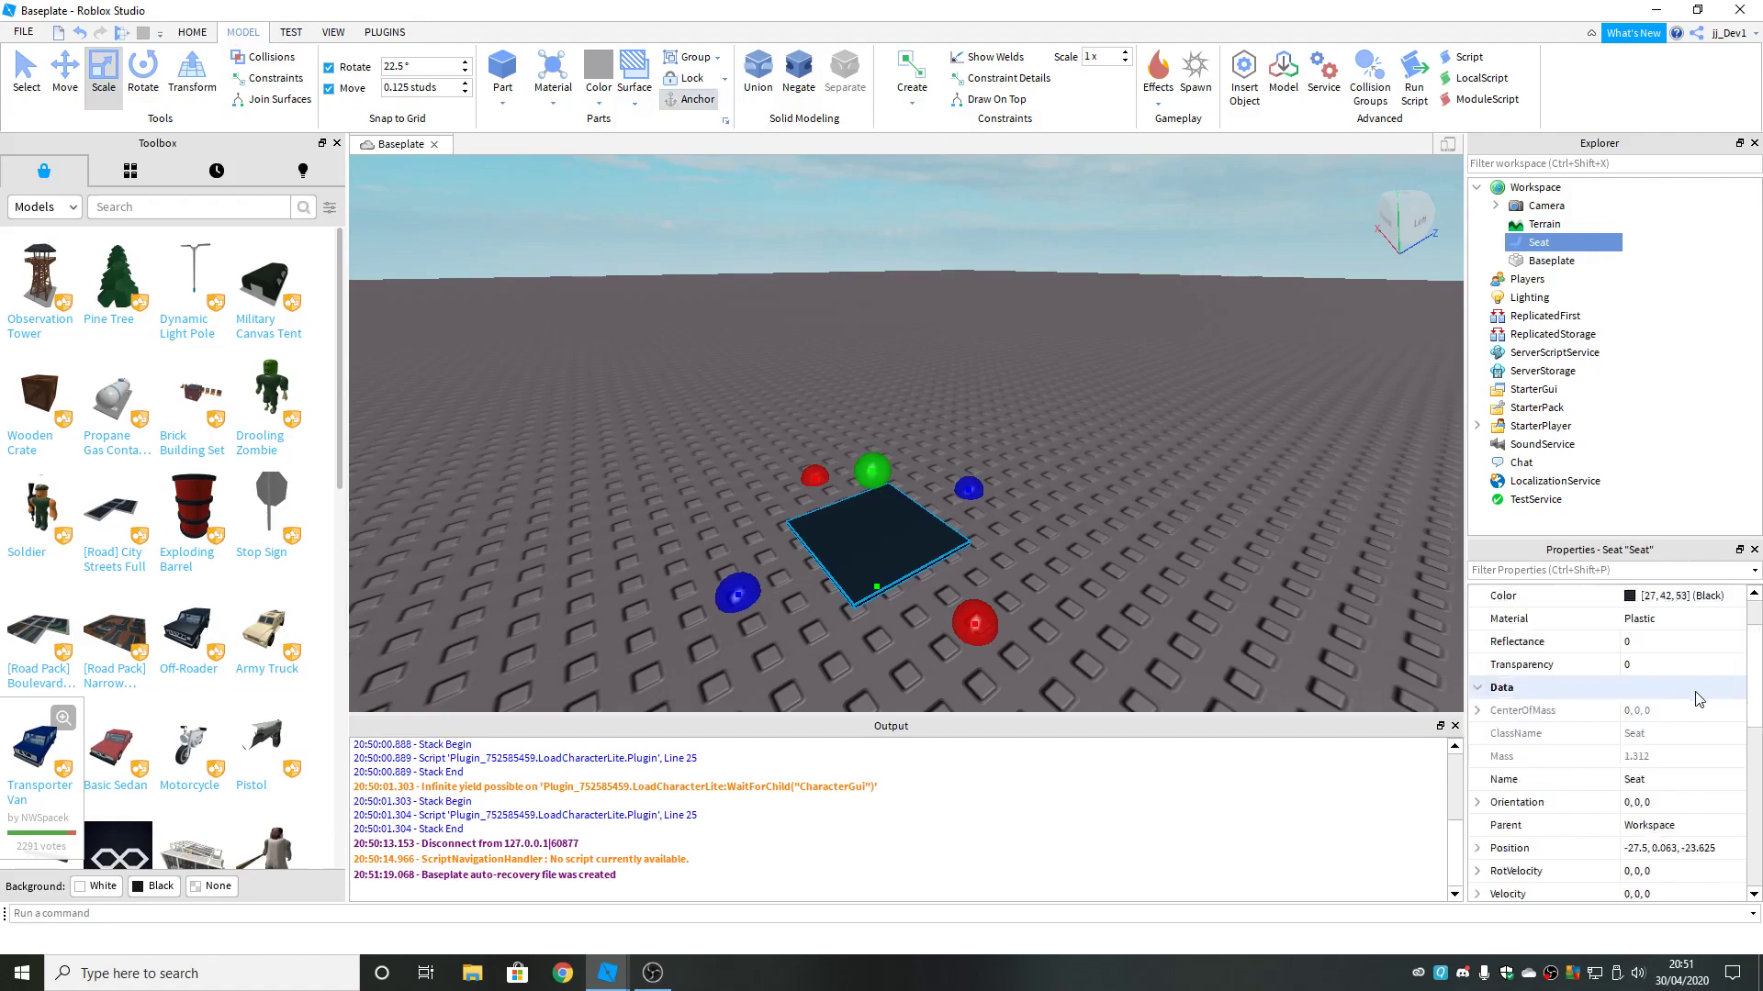
scroll(down, 3)
scroll(down, 3)
scroll(down, 3)
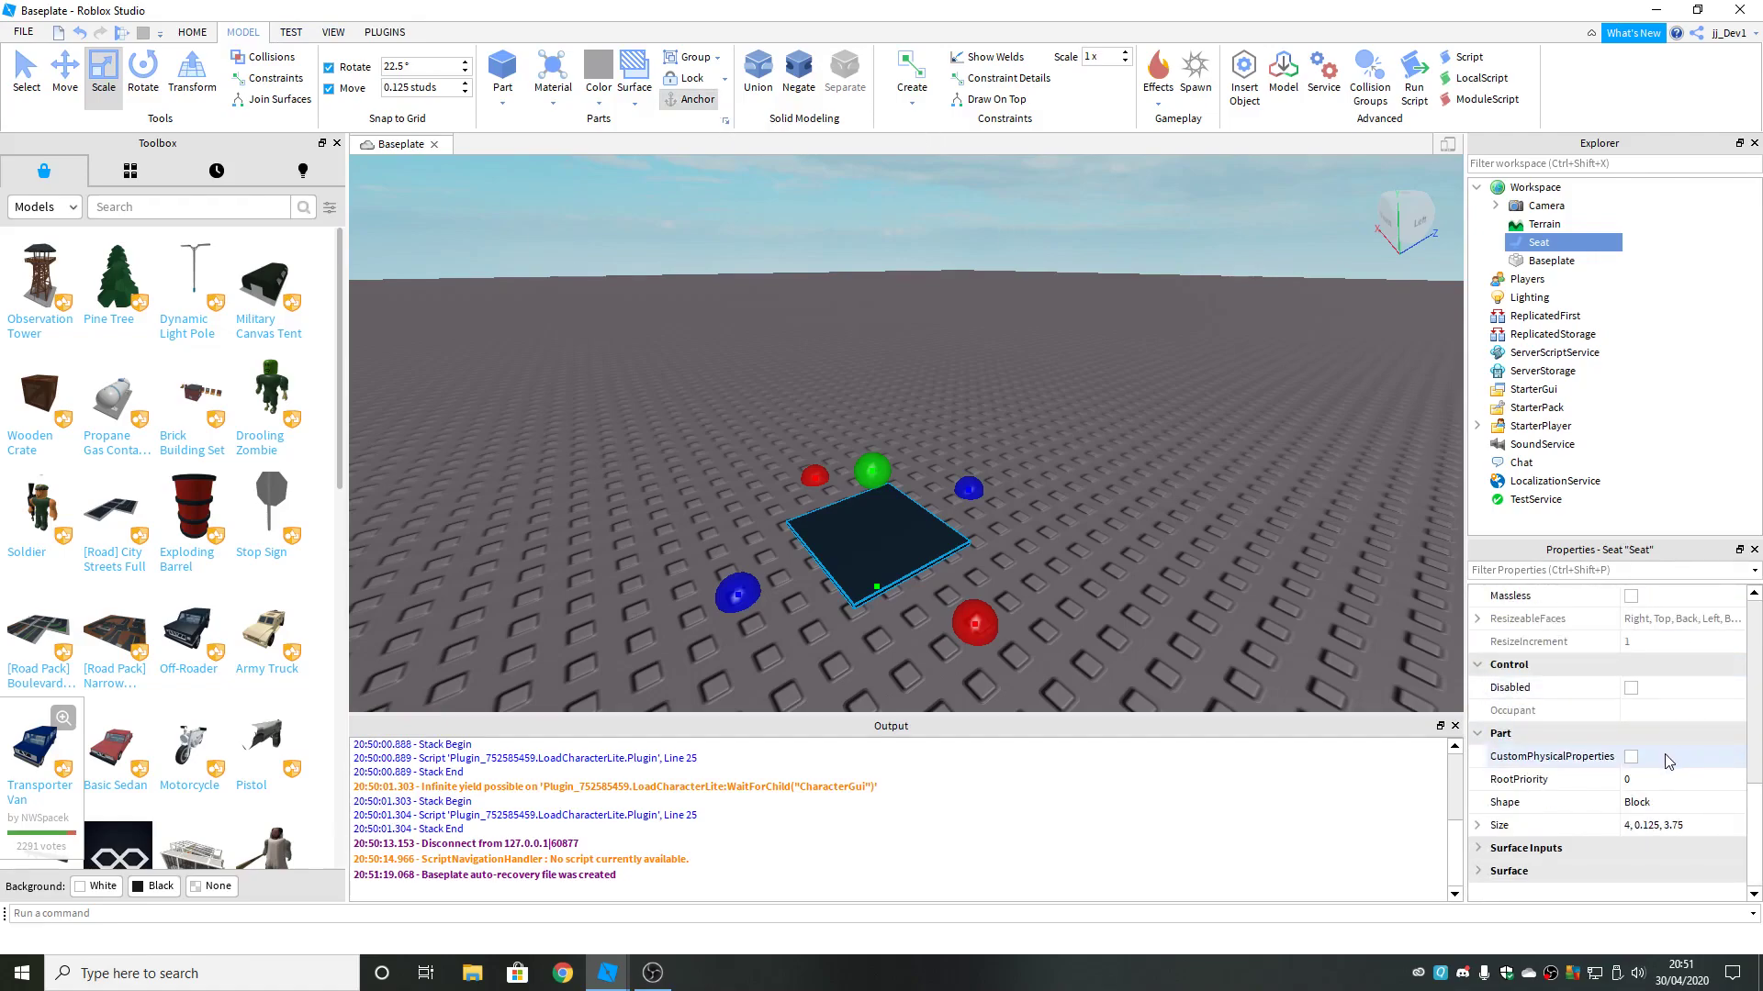
scroll(up, 3)
scroll(up, 3)
Add a new Script inside the Seat.
click(894, 414)
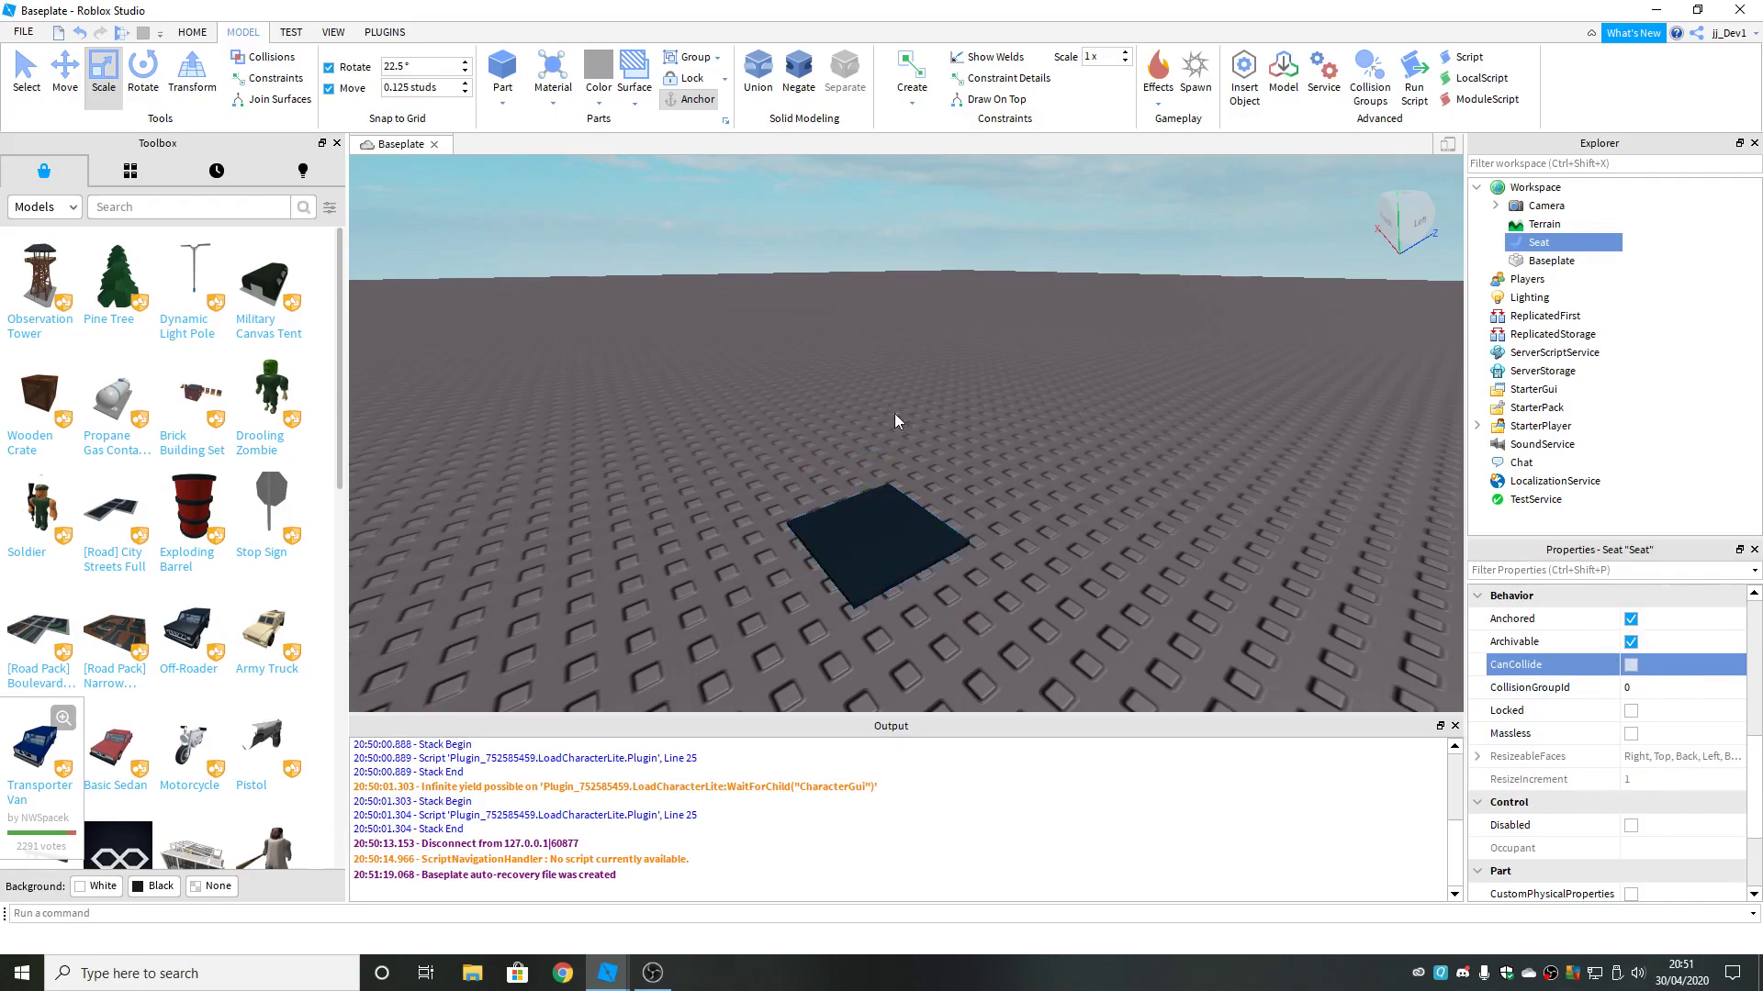
drag(1030, 394, 1031, 394)
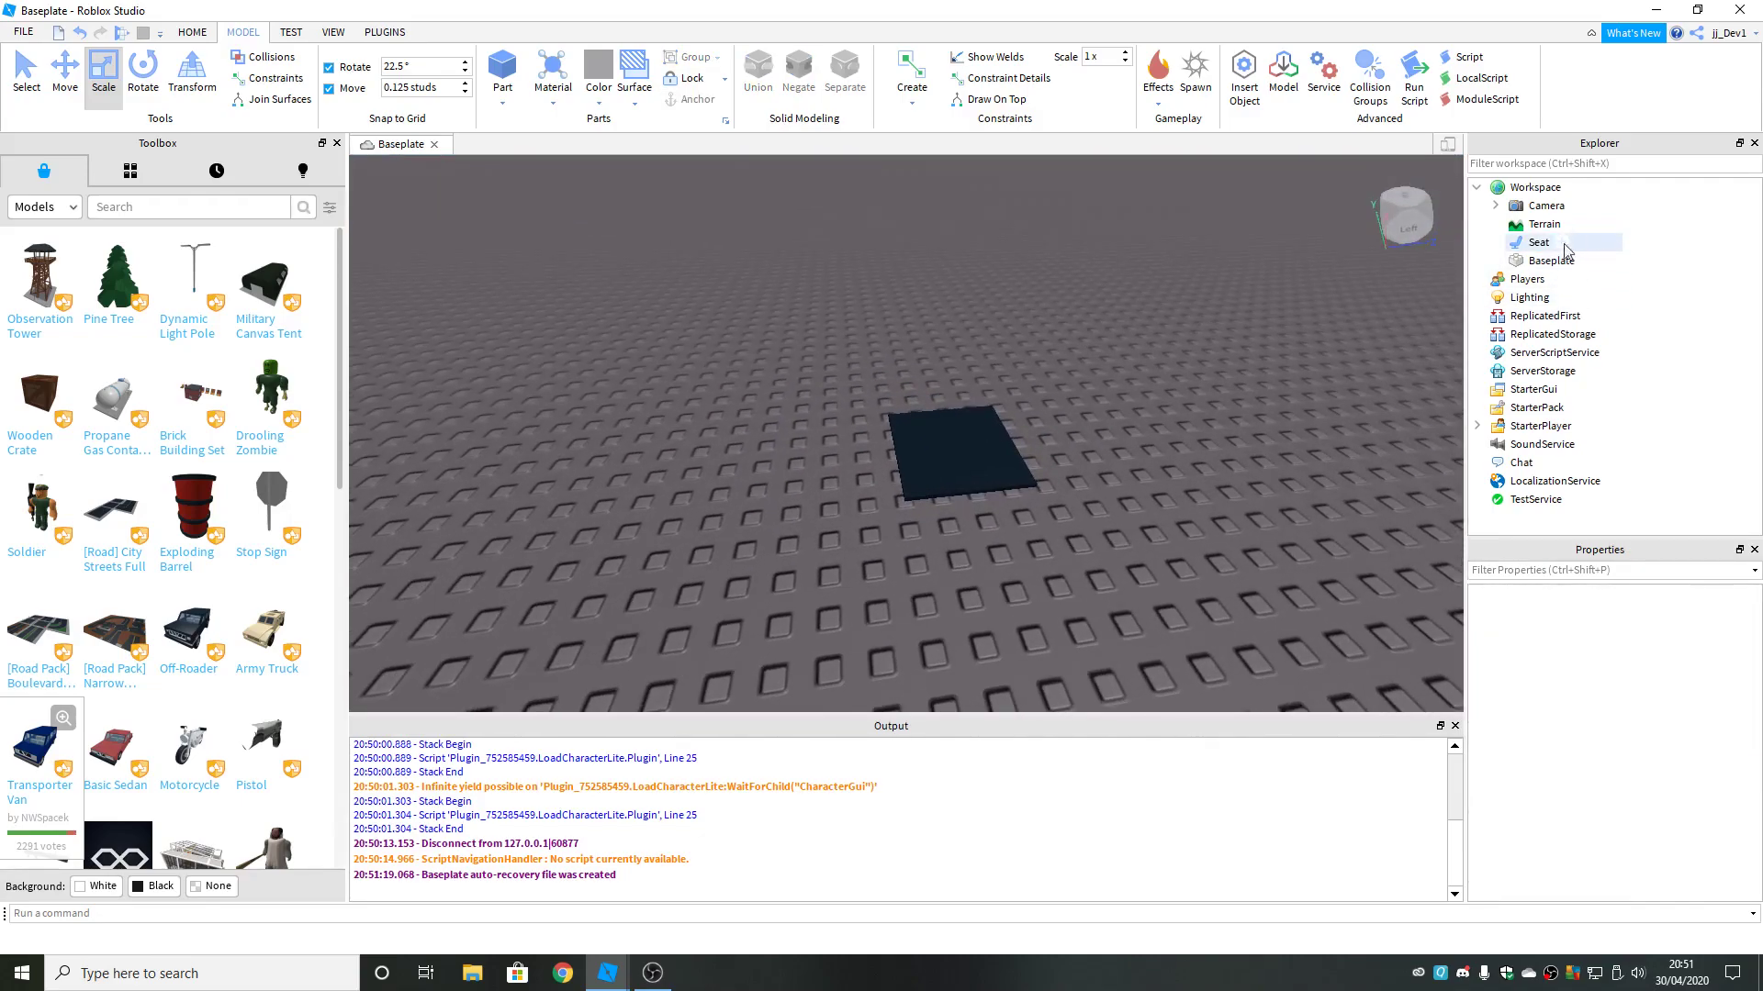
click(1562, 244)
text(script)
click(1526, 300)
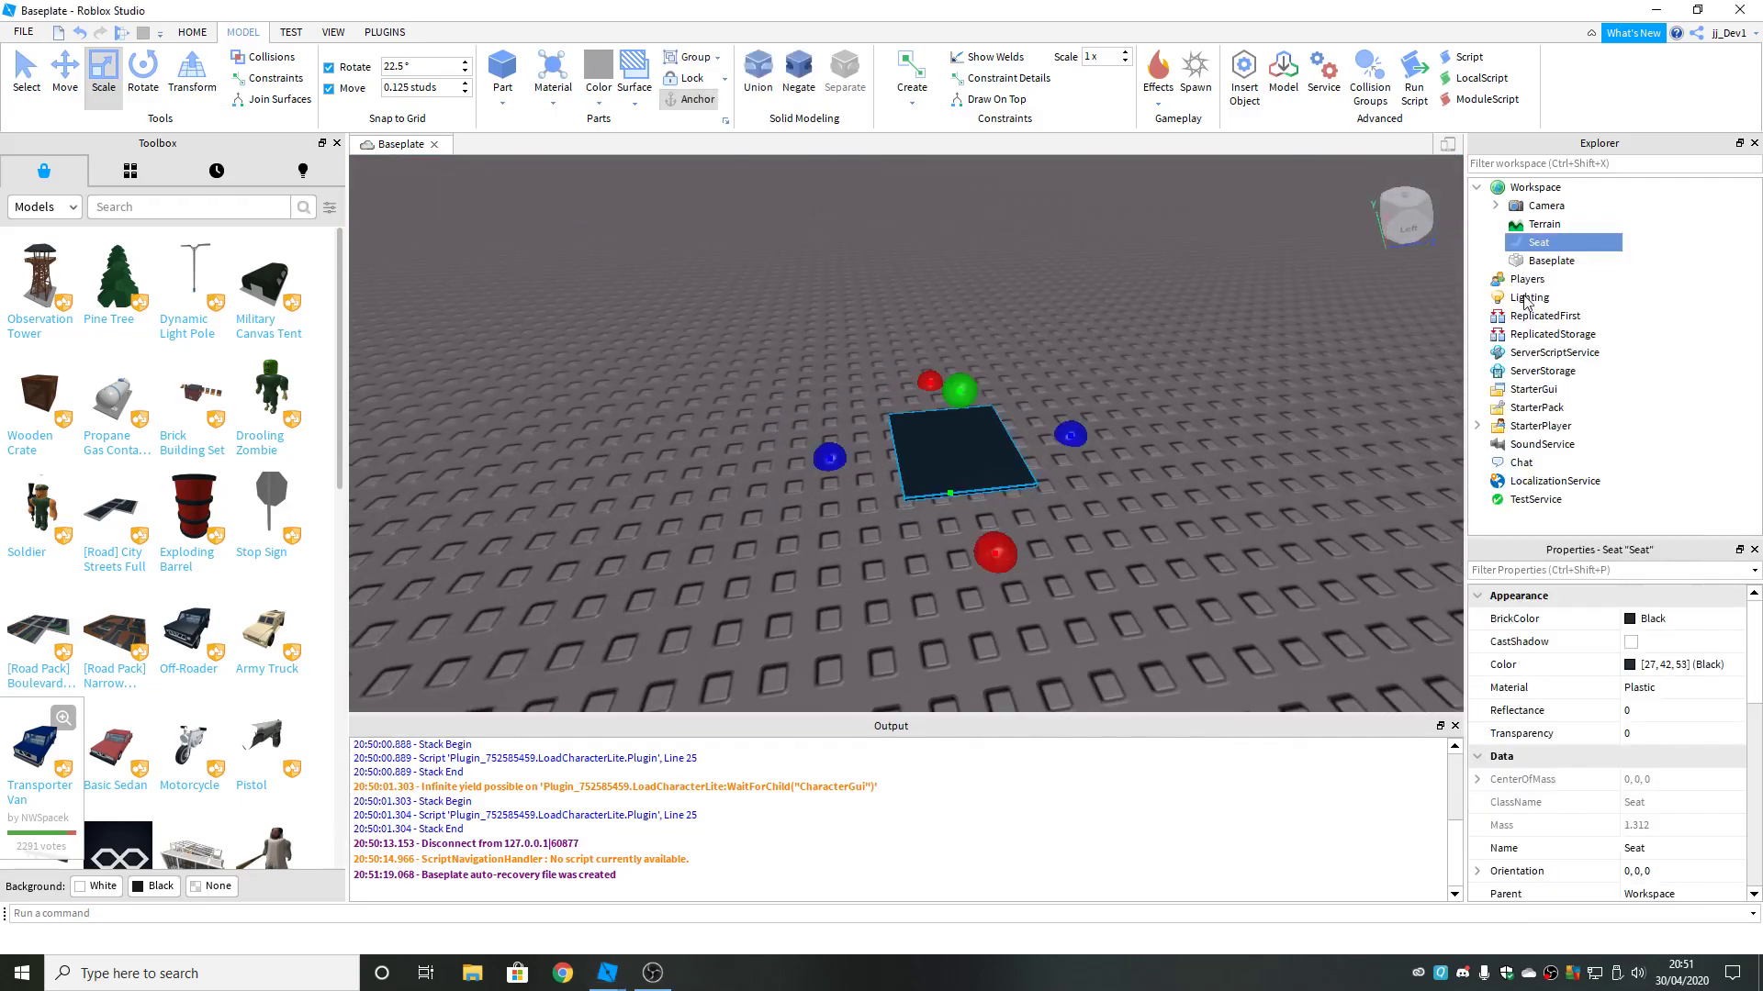
Insert an Animation object inside the Seat and view its properties.
click(1561, 242)
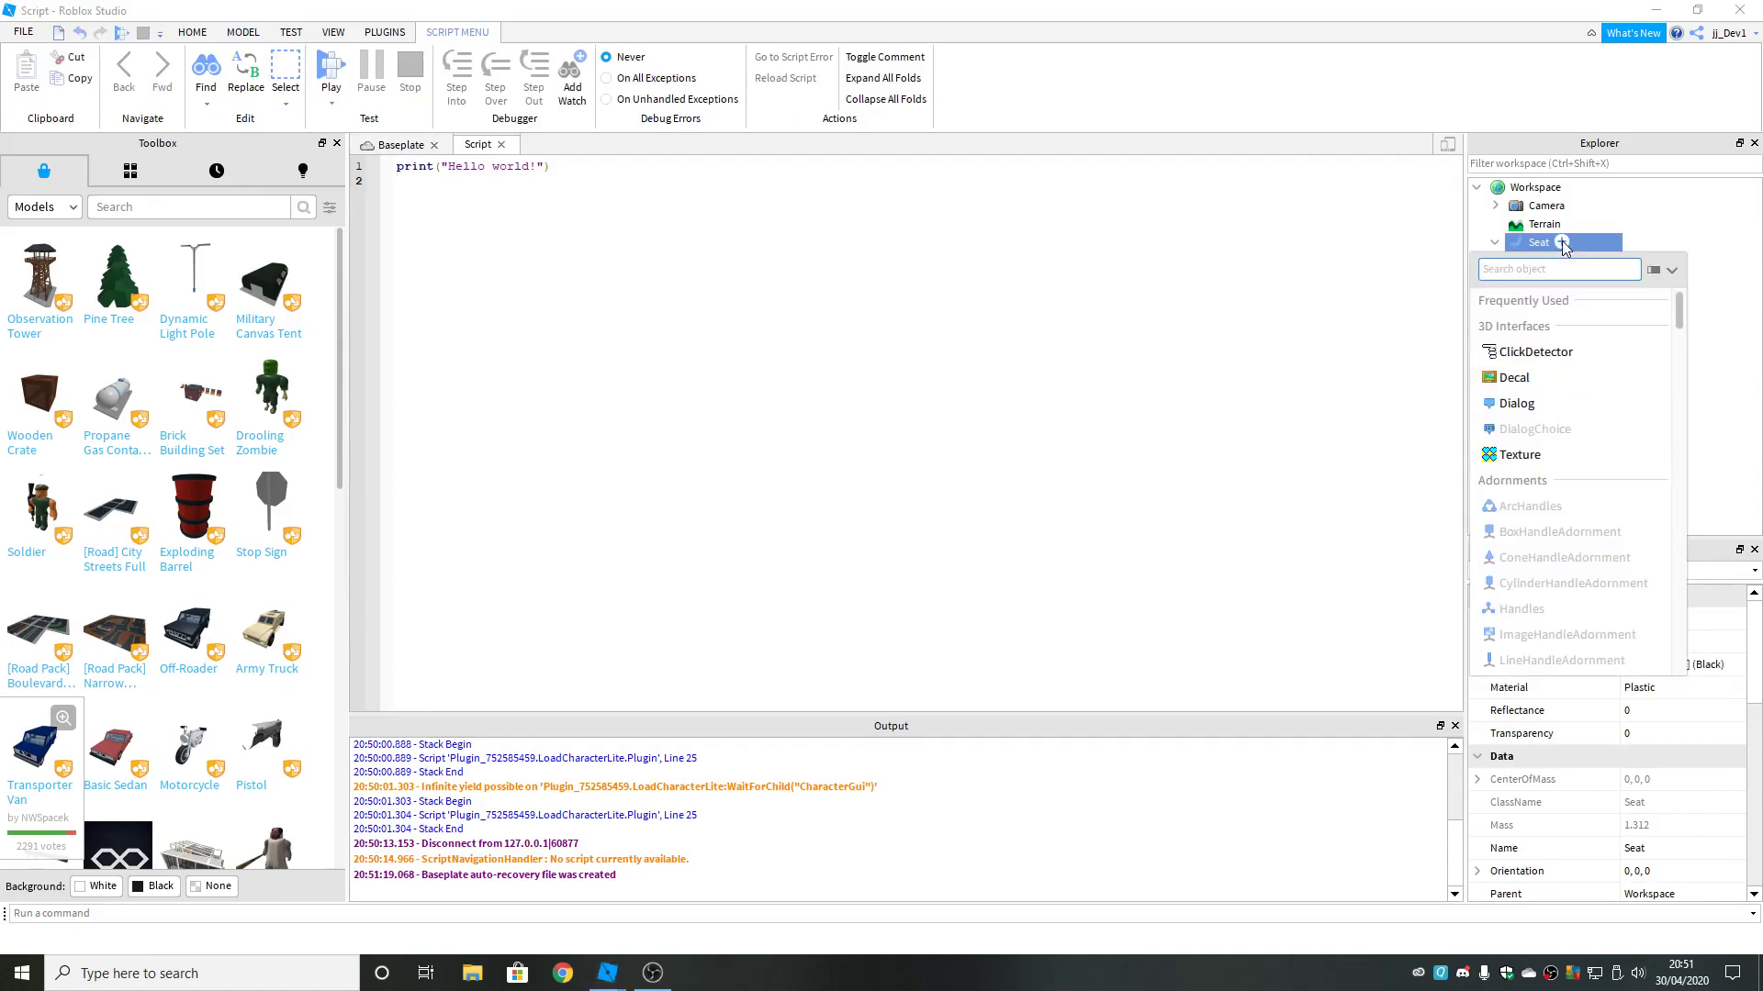
text(animation)
click(1529, 302)
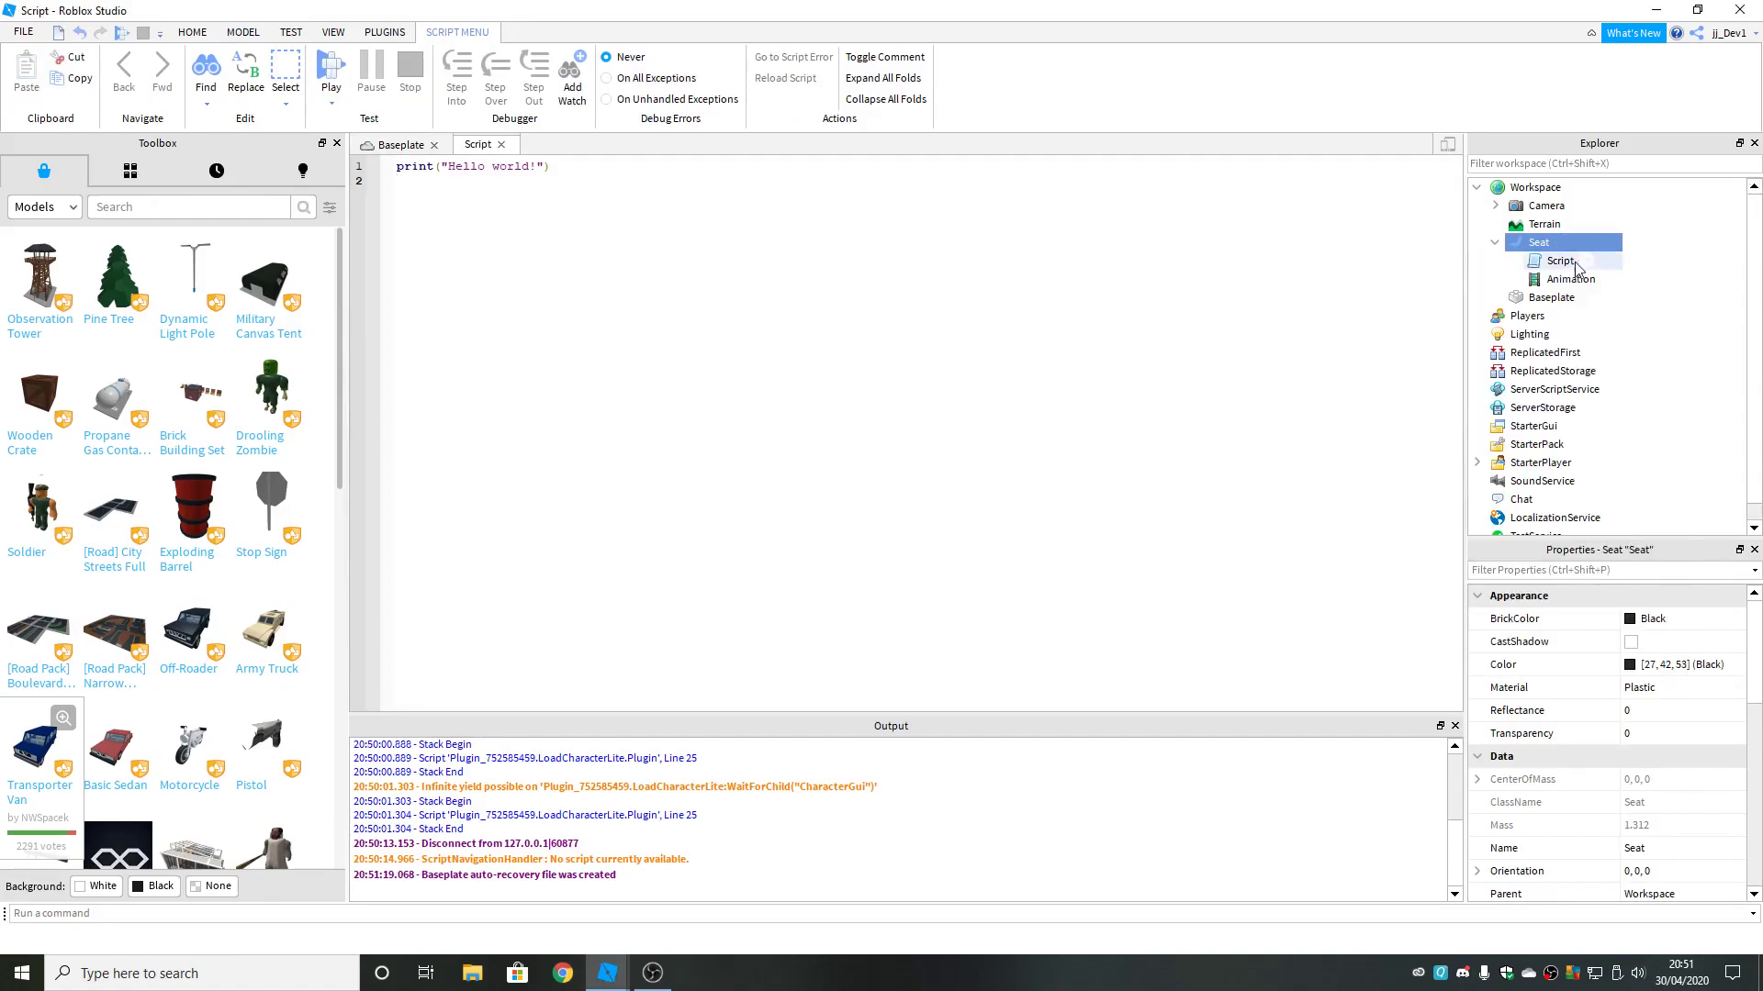
click(1577, 276)
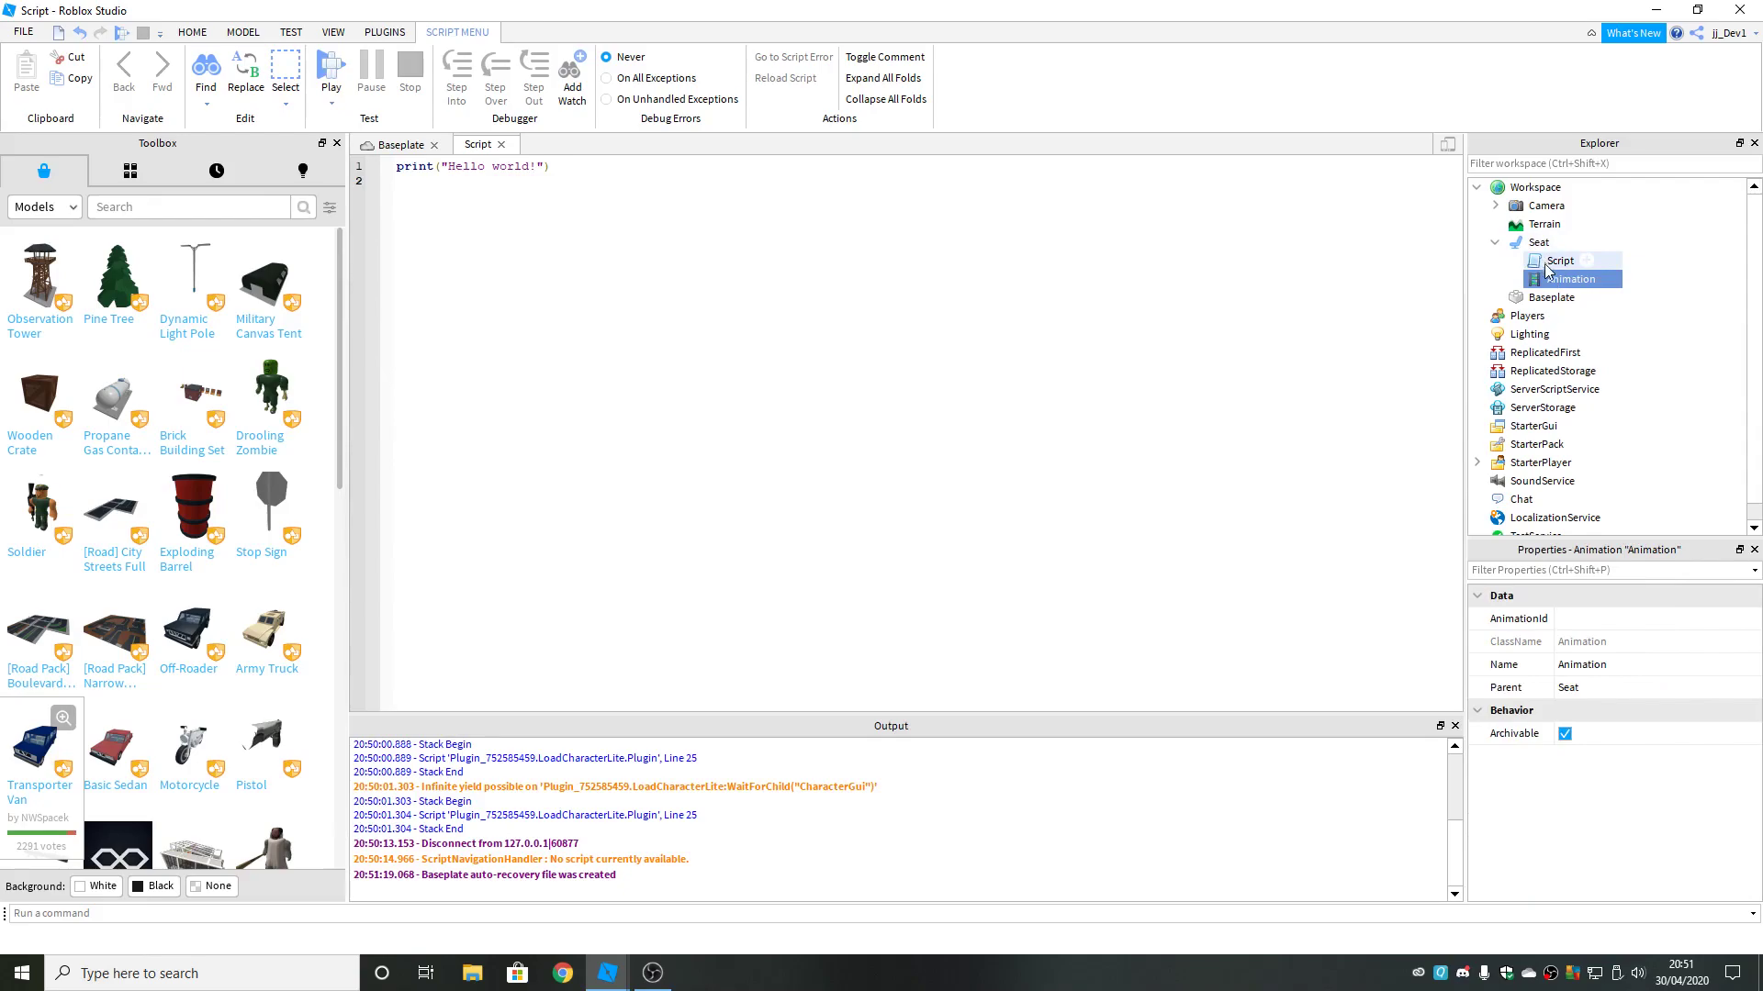
Replace the Script's placeholder print line with the pasted sit-animation code.
click(1538, 264)
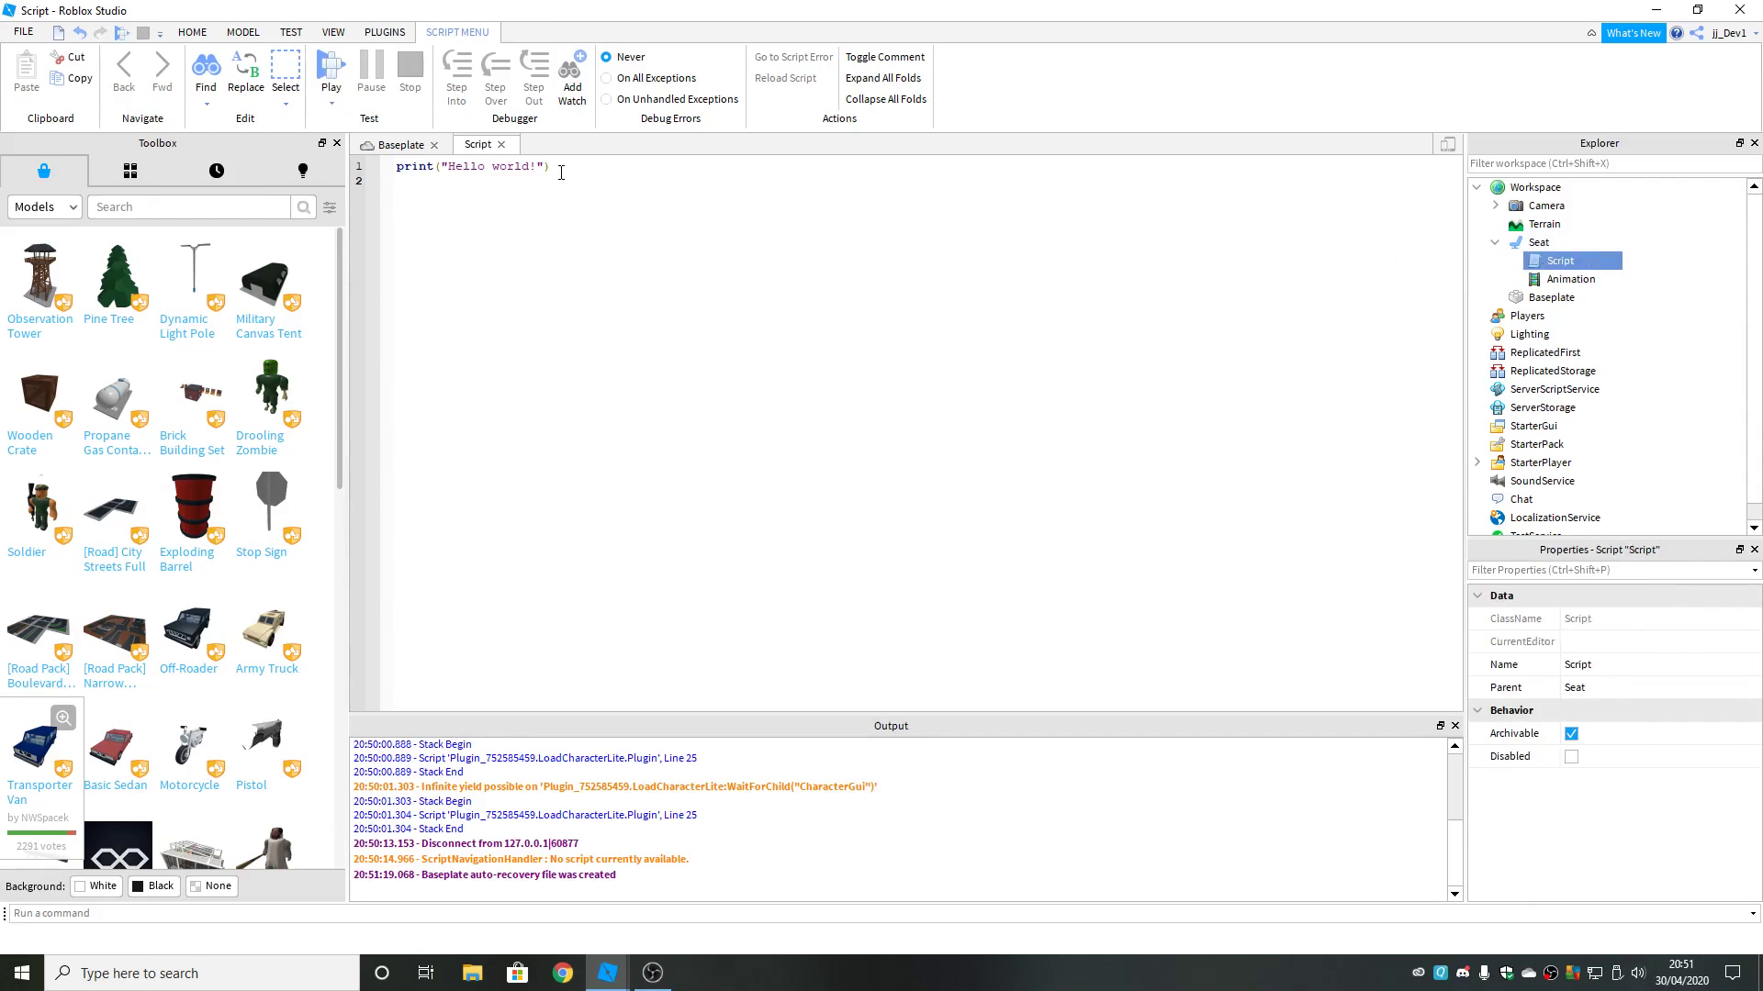
drag(560, 170, 300, 167)
key(ctrl+v)
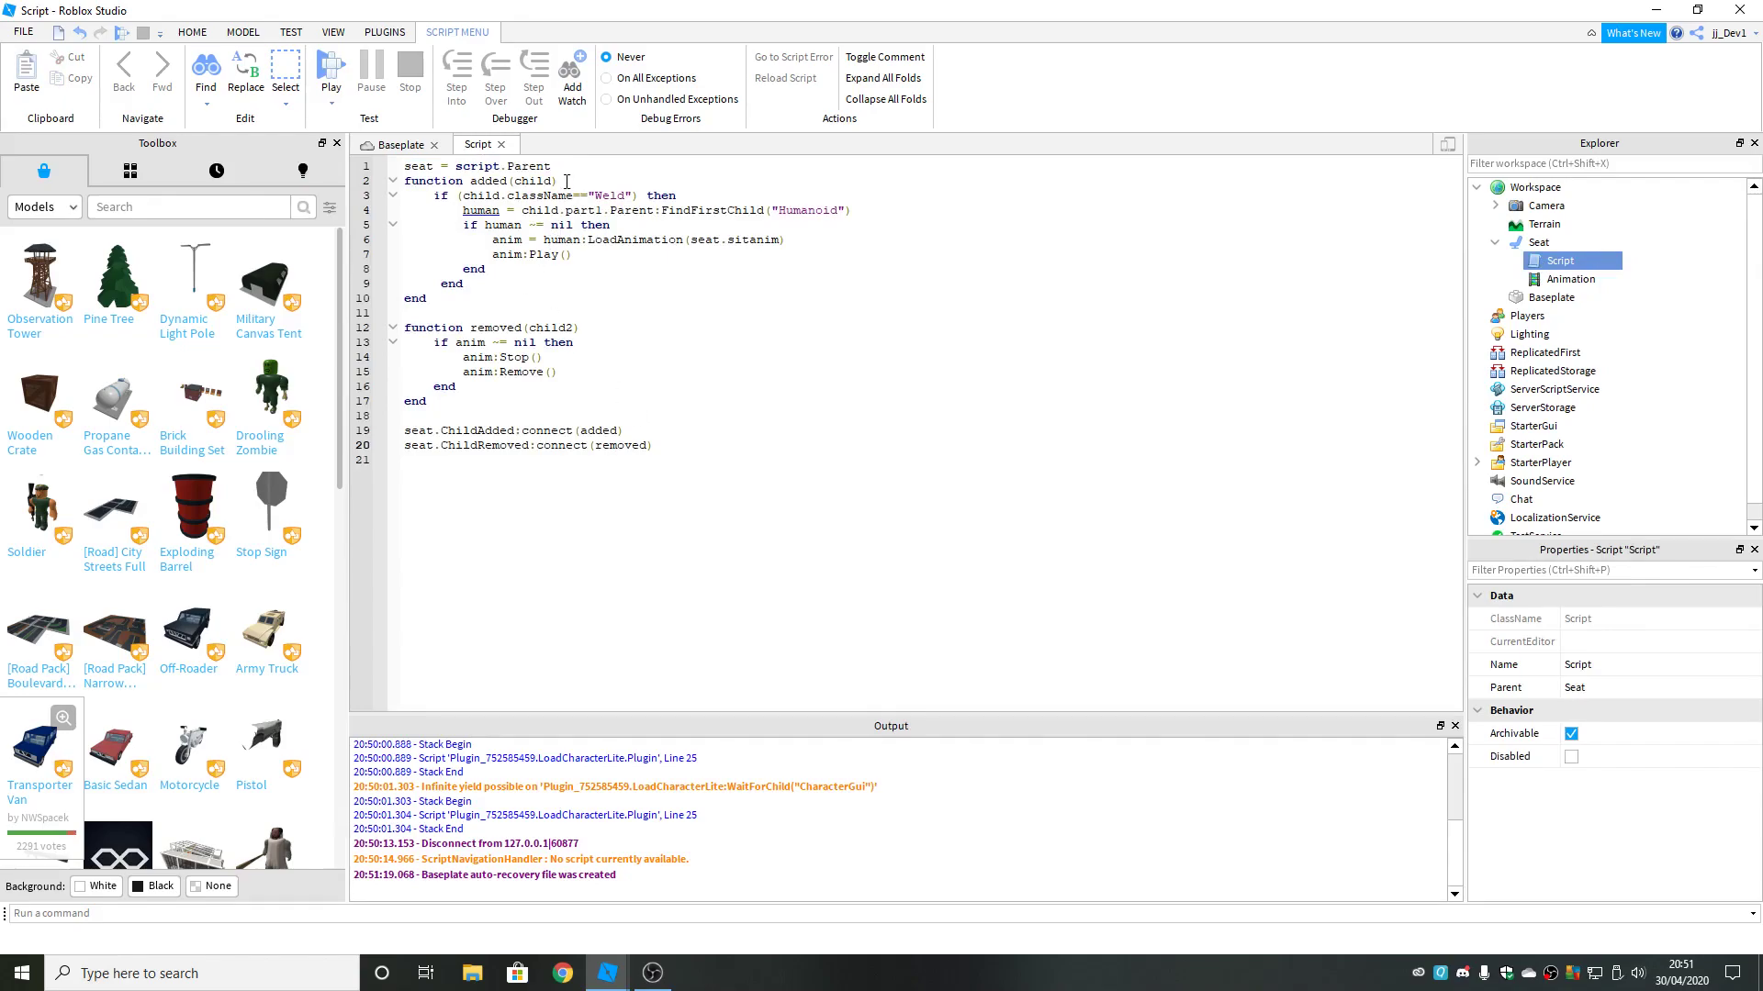
drag(422, 167, 681, 449)
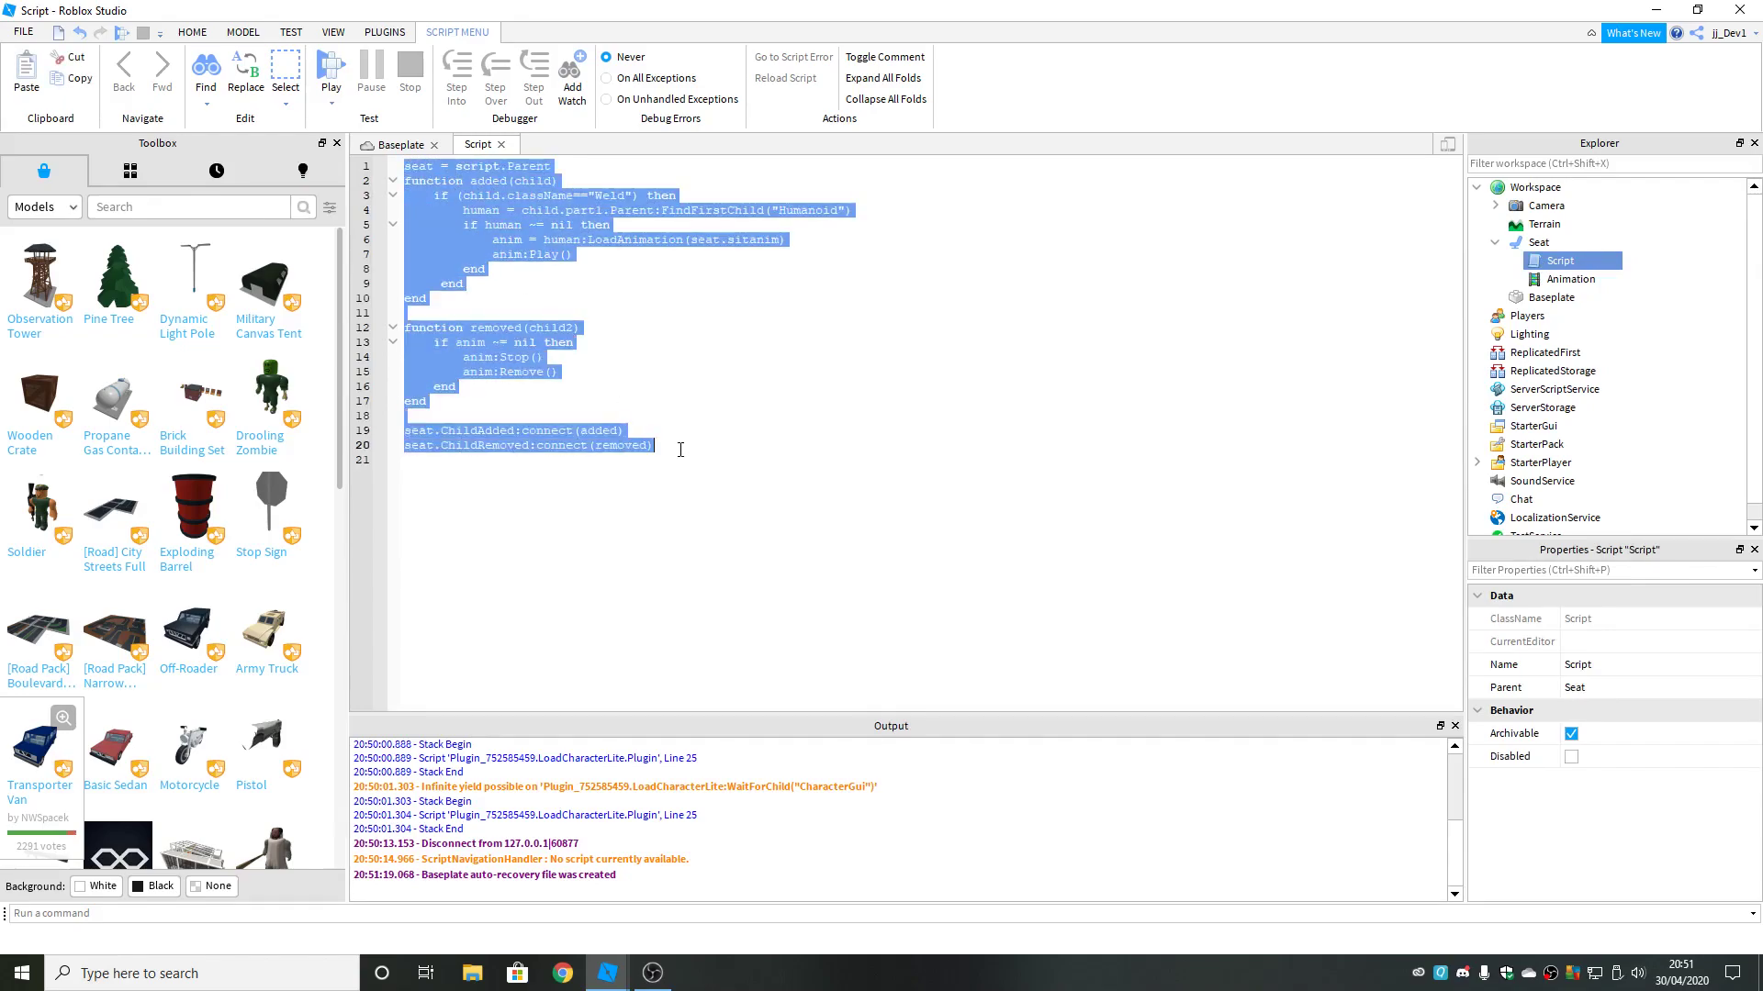
click(663, 446)
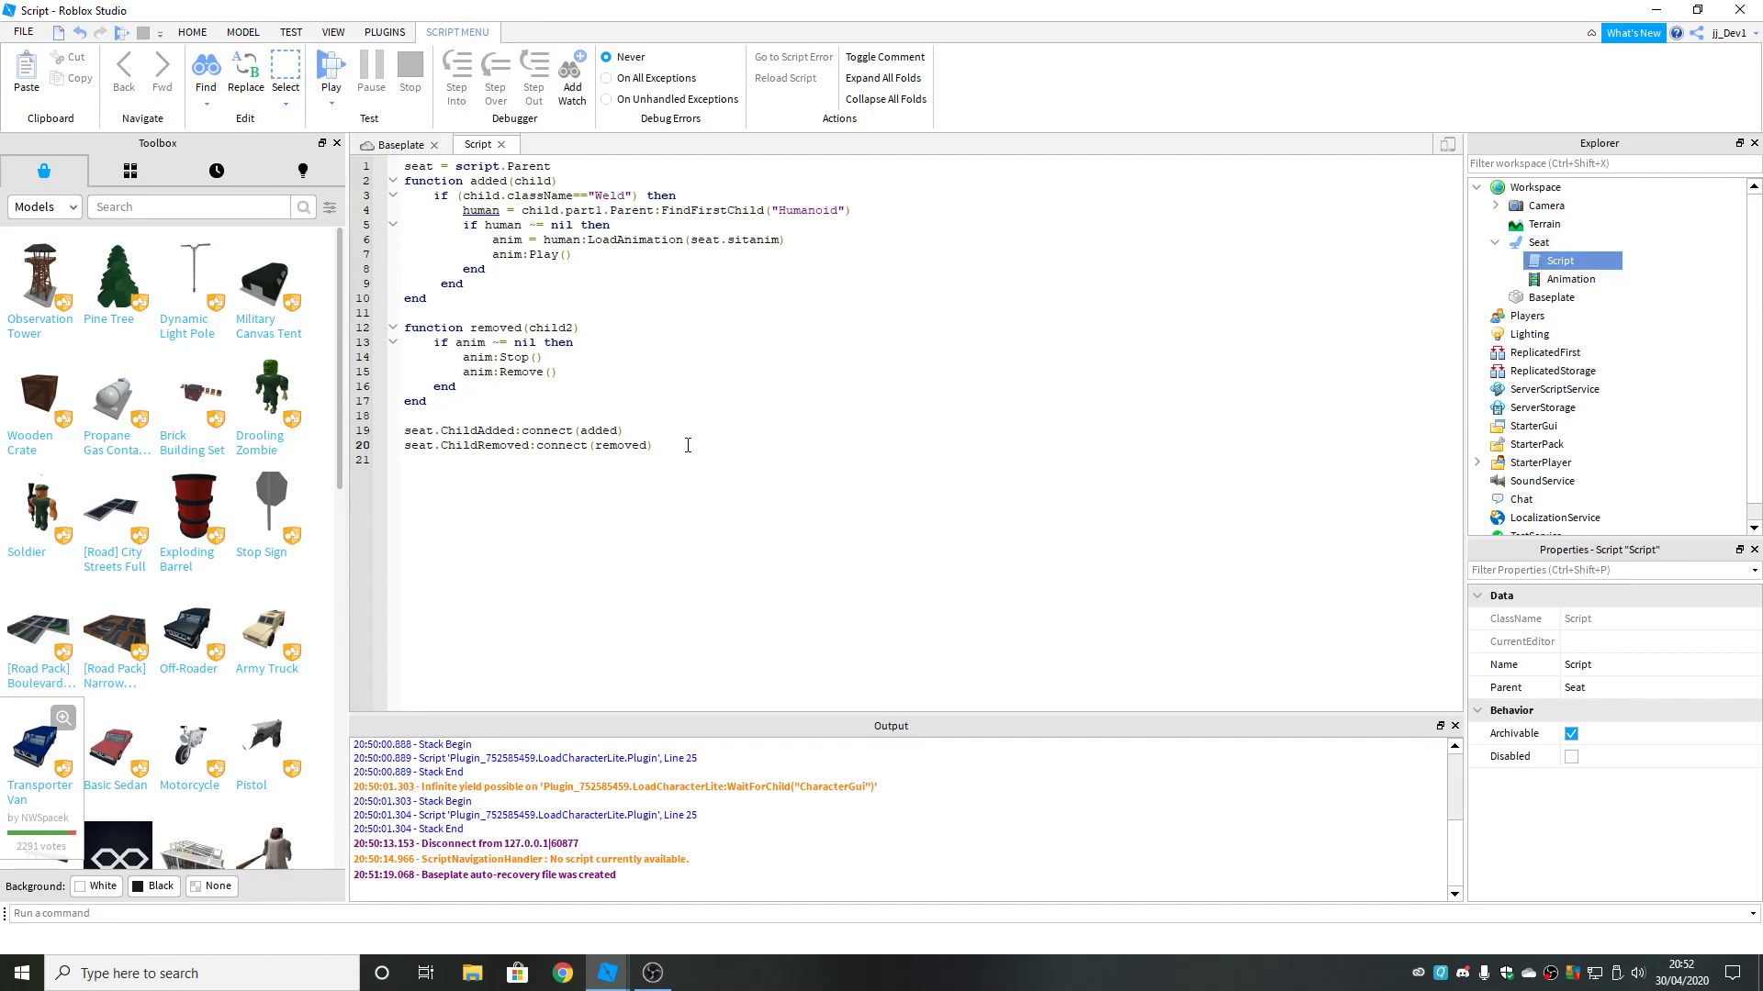
click(402, 144)
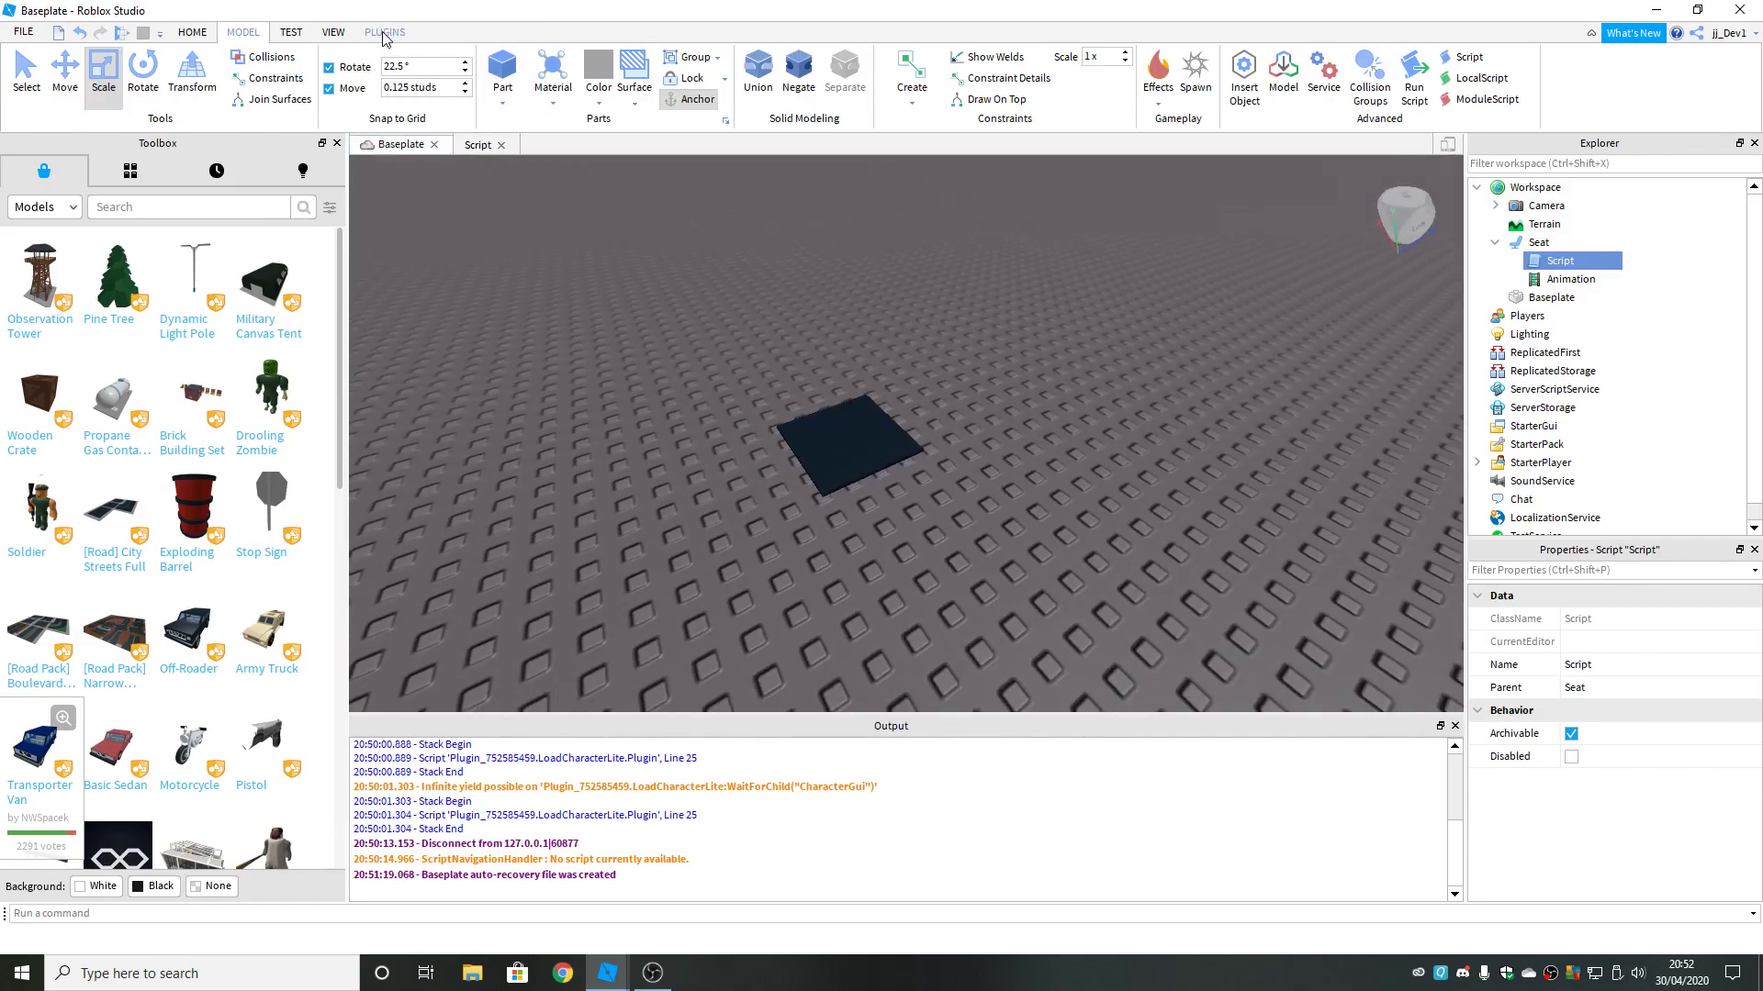
Use Rig Builder to add a block-style R6 Dummy rig onto the seat.
click(383, 32)
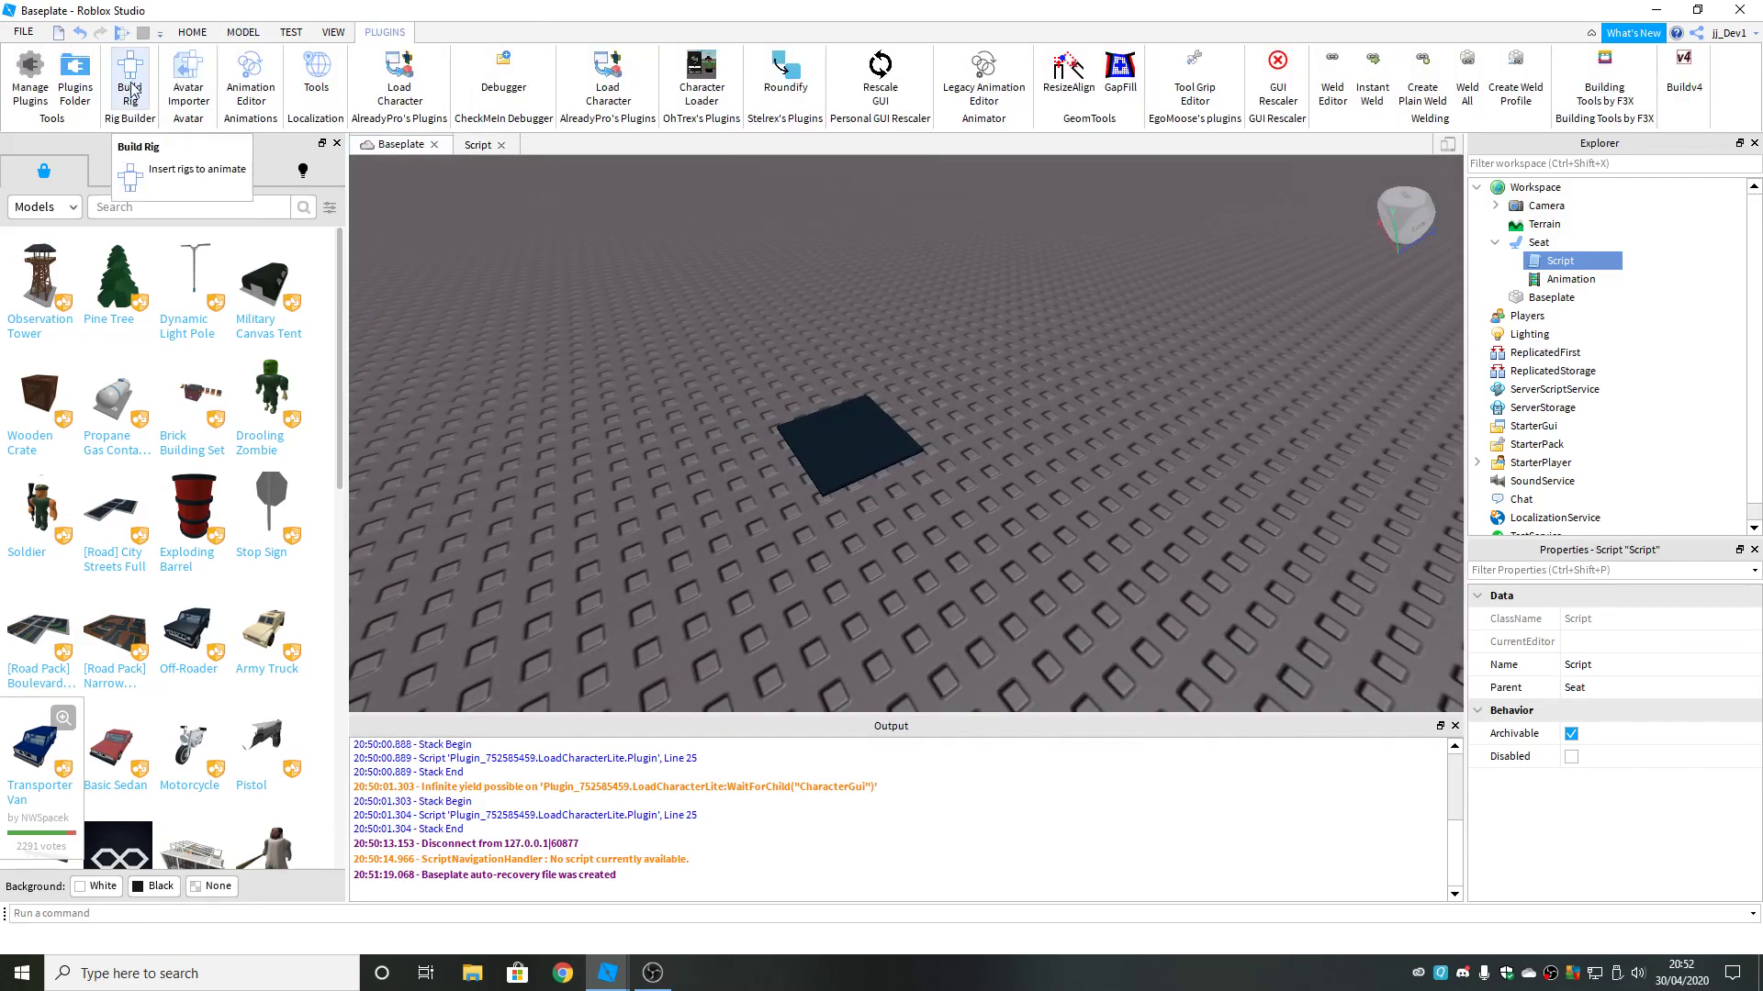
click(144, 107)
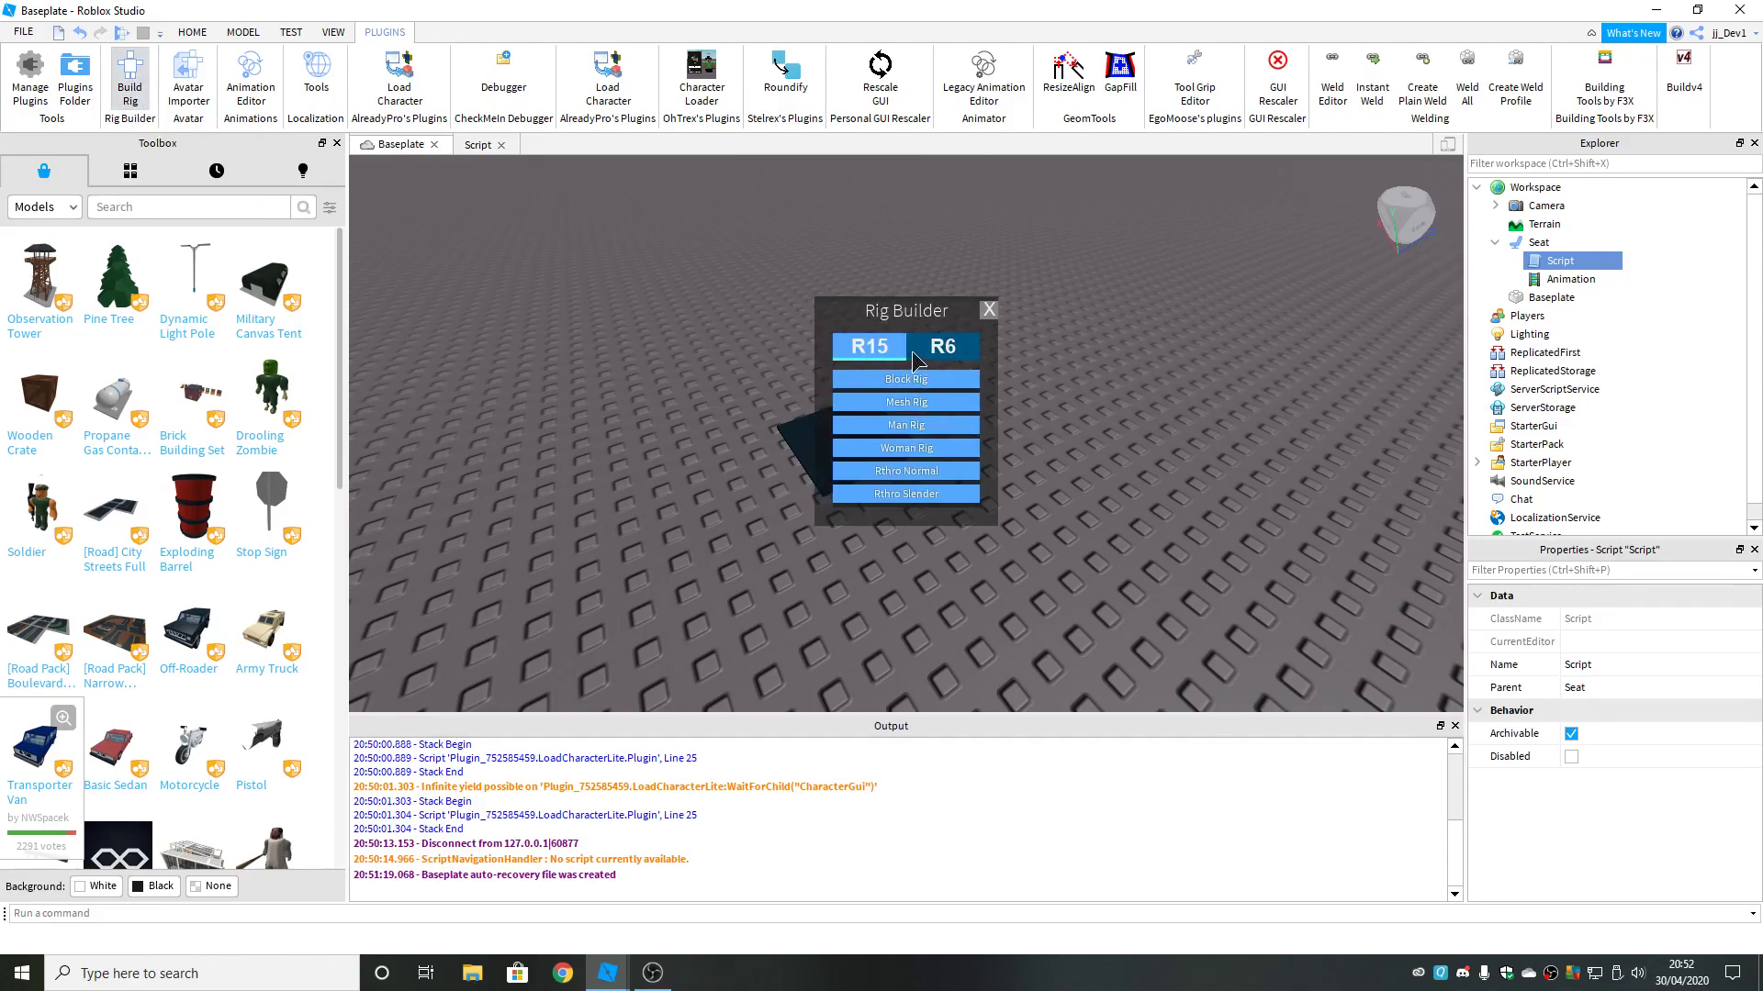
click(940, 355)
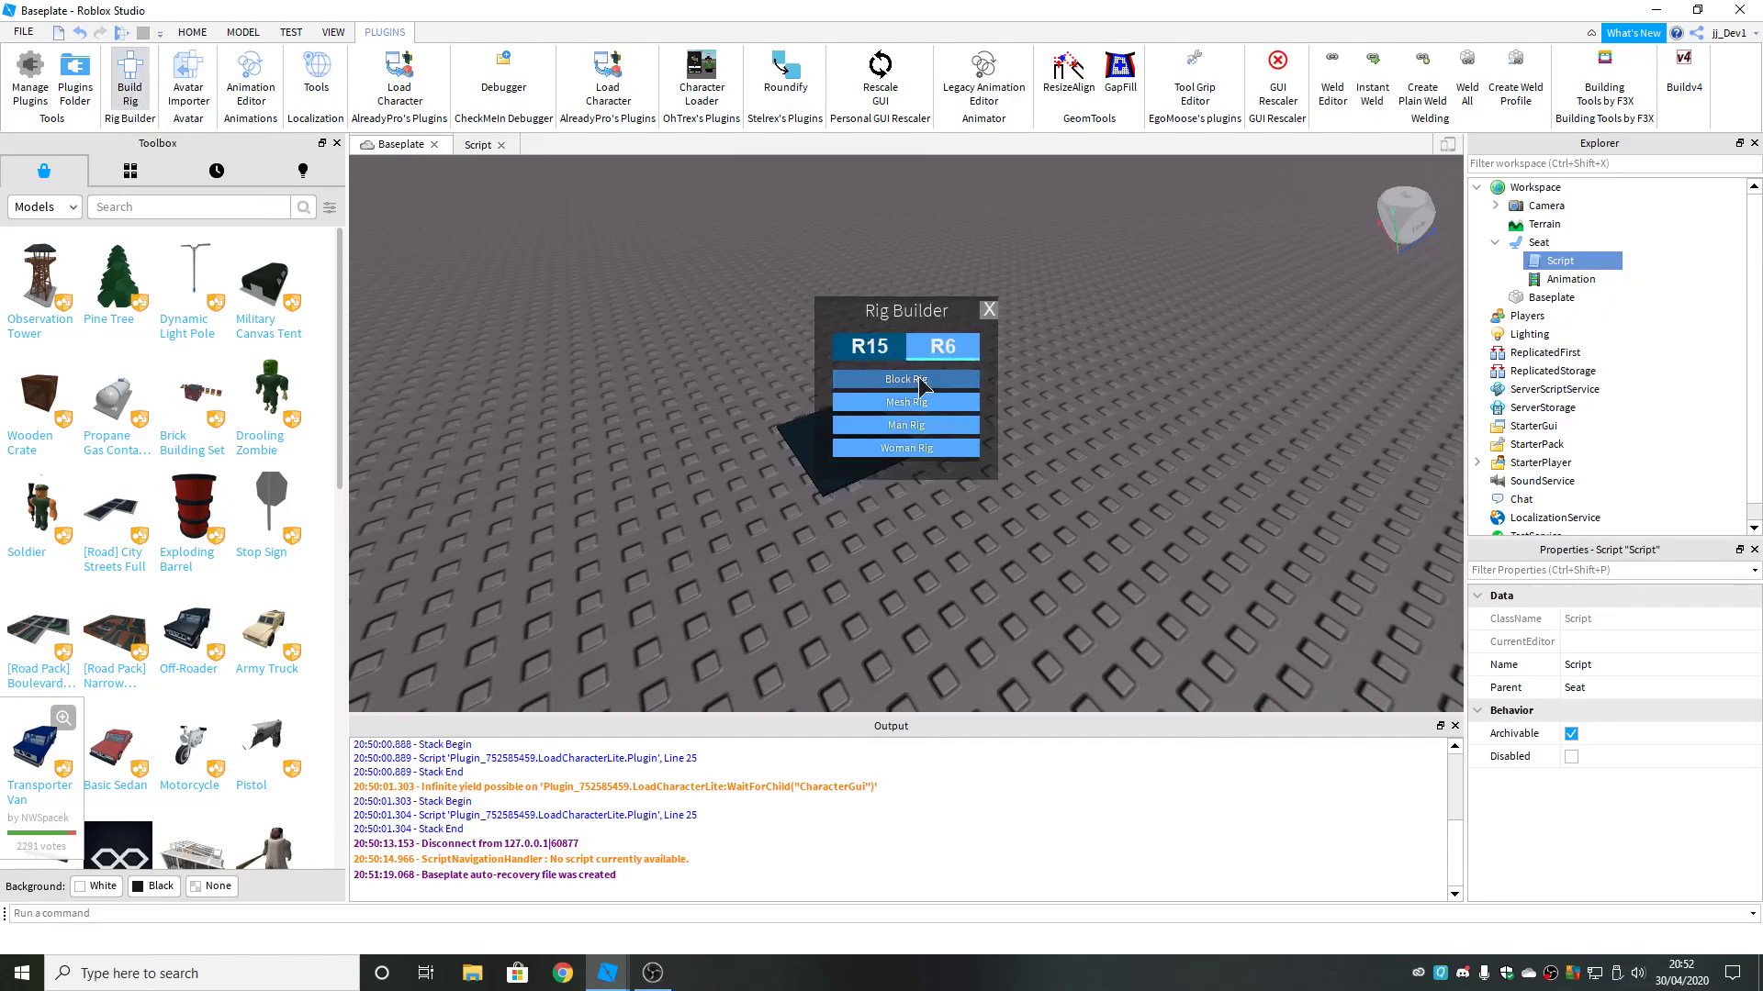
click(921, 388)
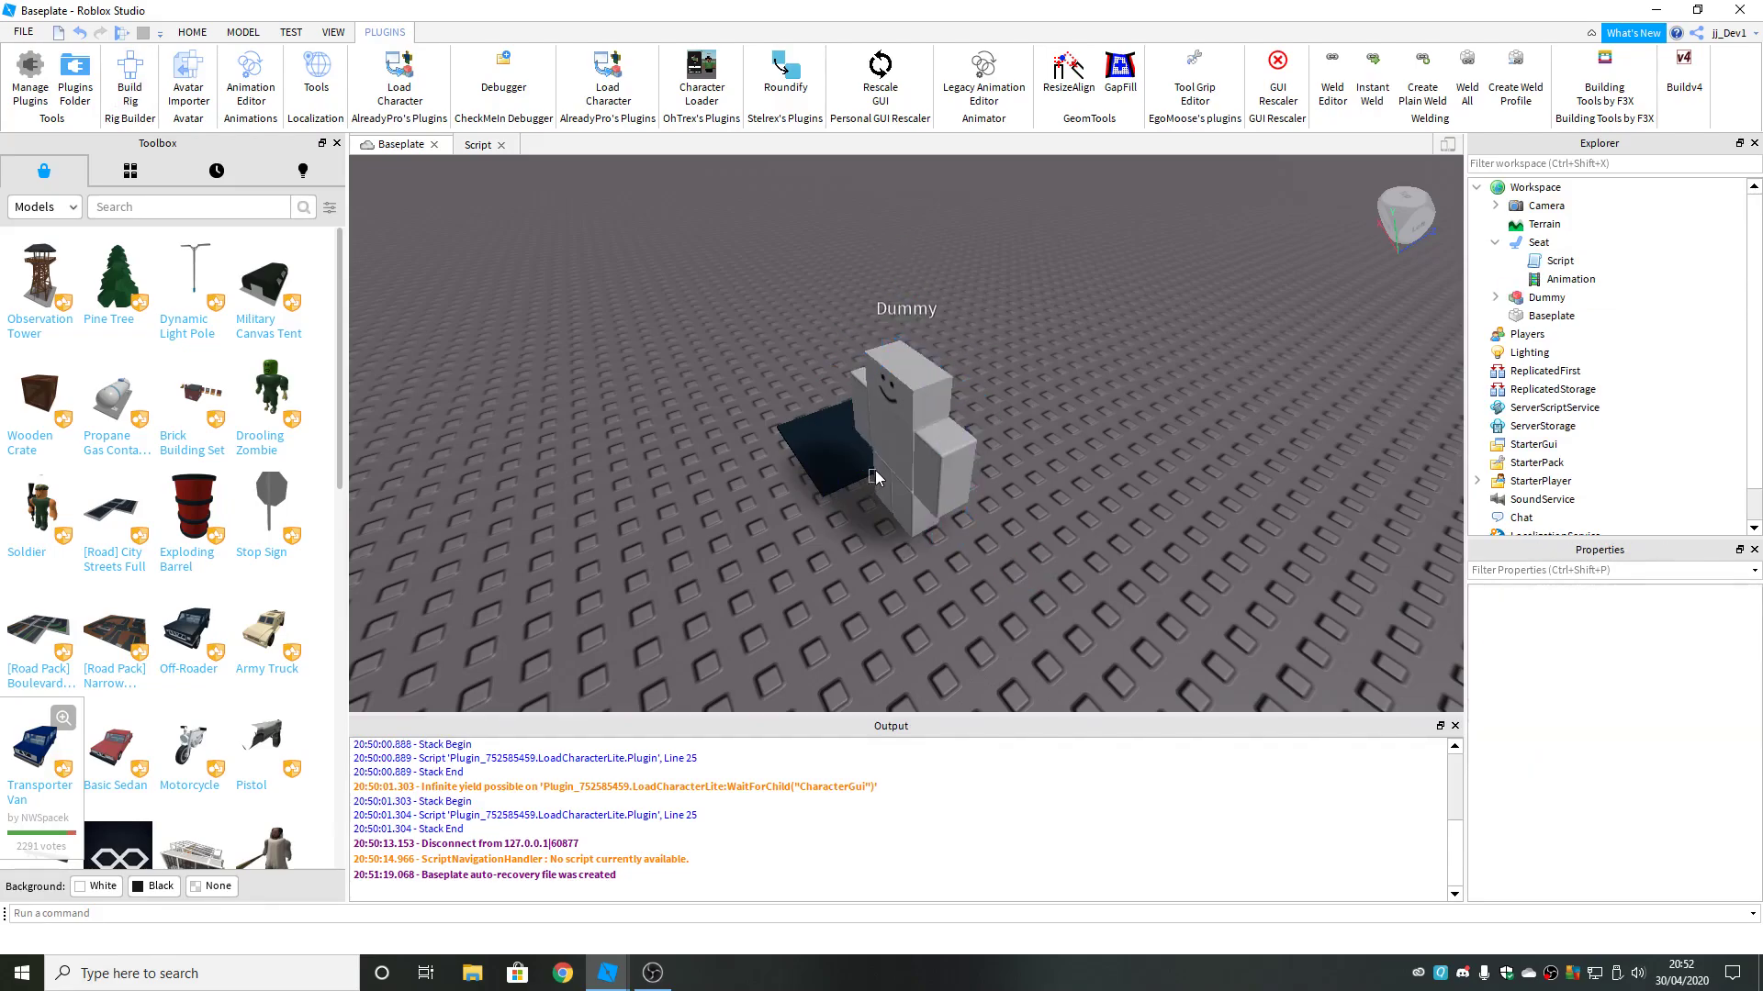
click(916, 462)
scroll(up, 3)
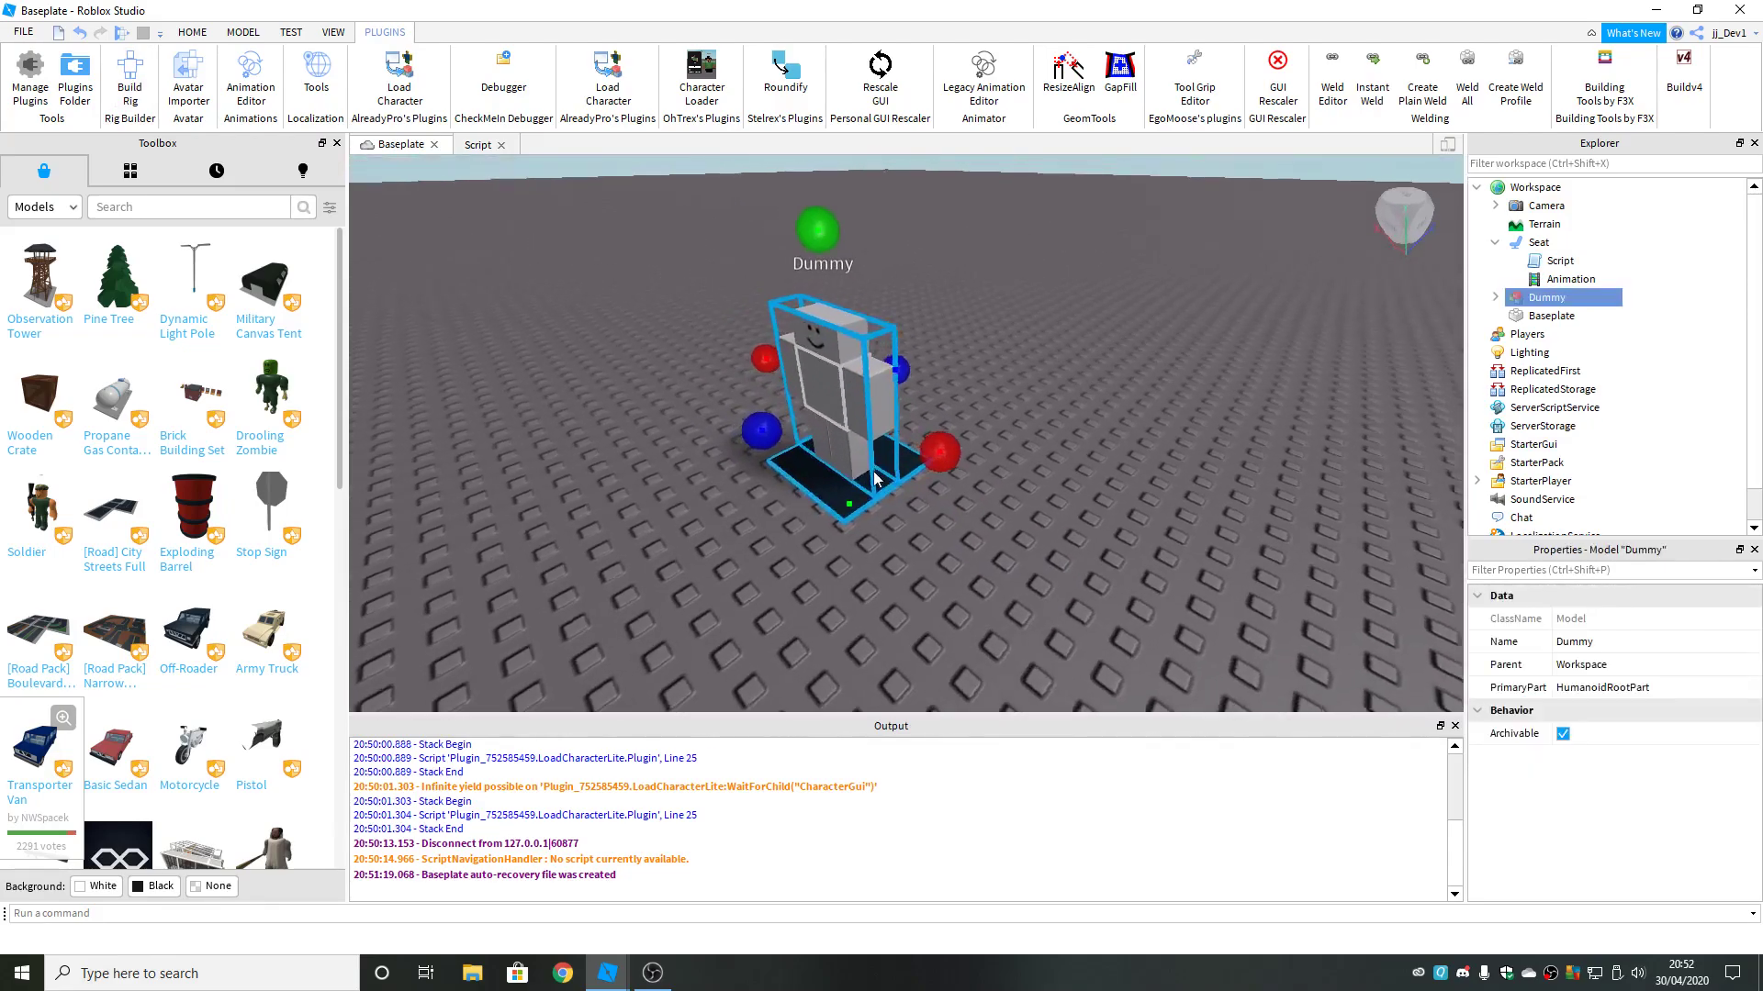
drag(874, 472, 865, 484)
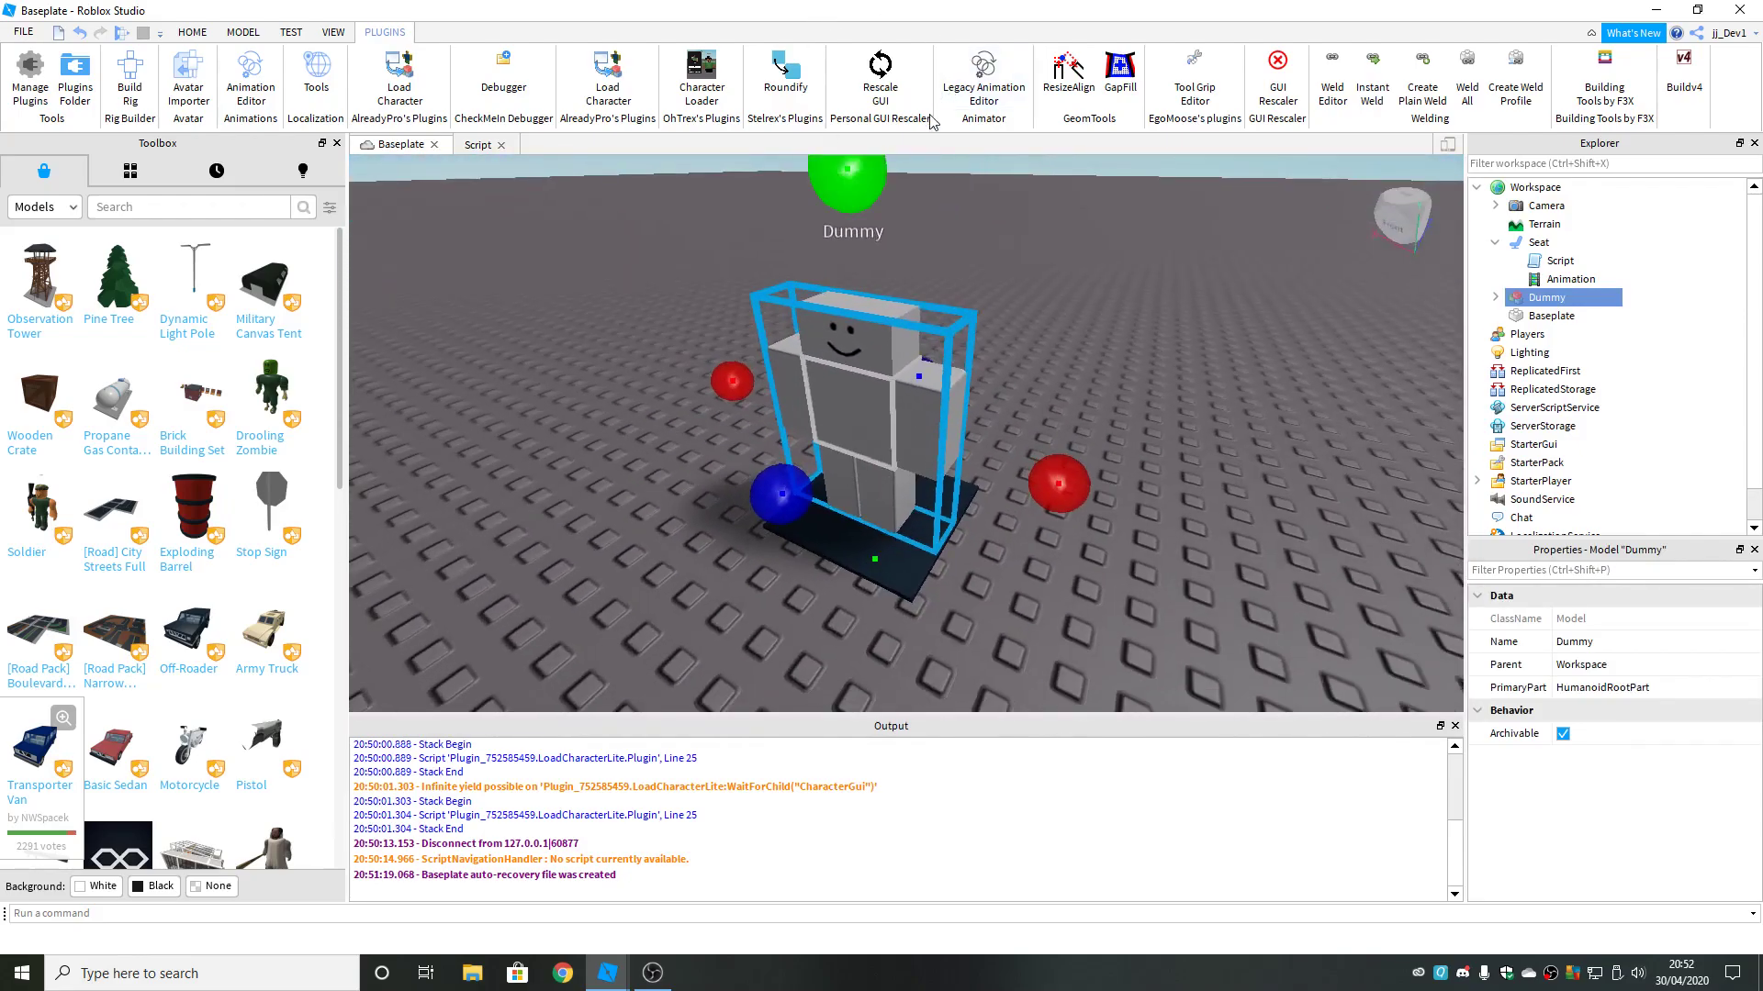
Load the Dummy as the rig in the Legacy Animation Editor.
click(1028, 222)
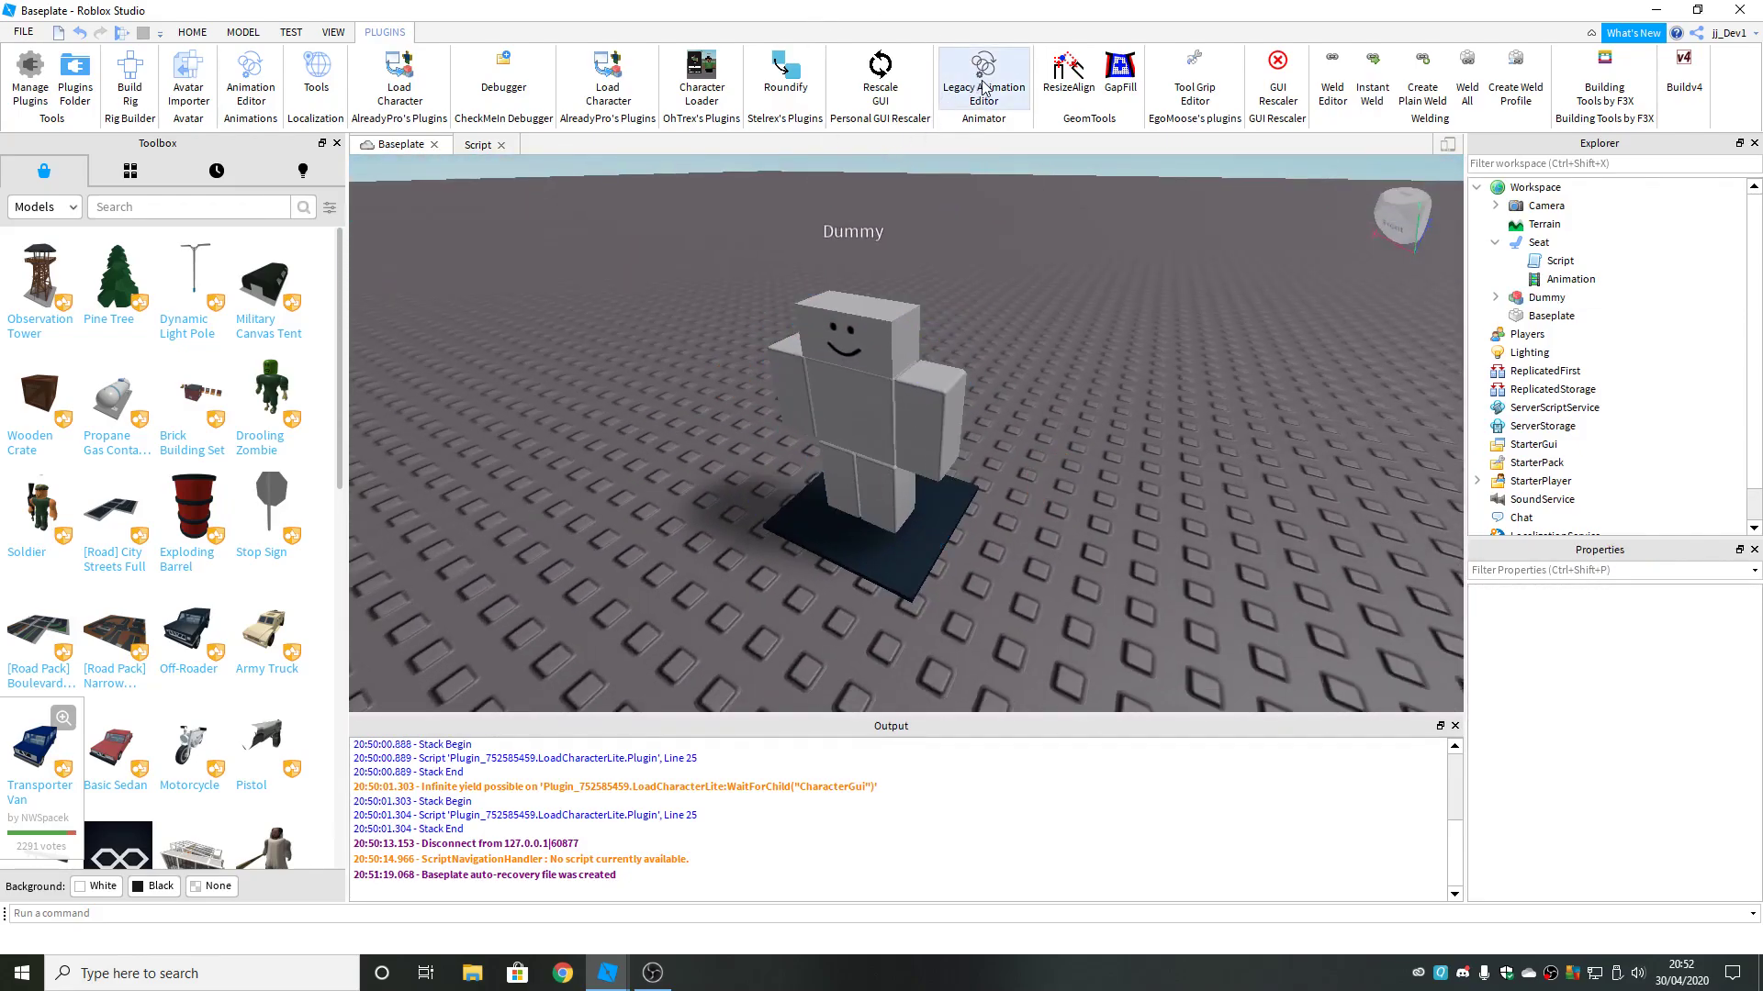
click(985, 96)
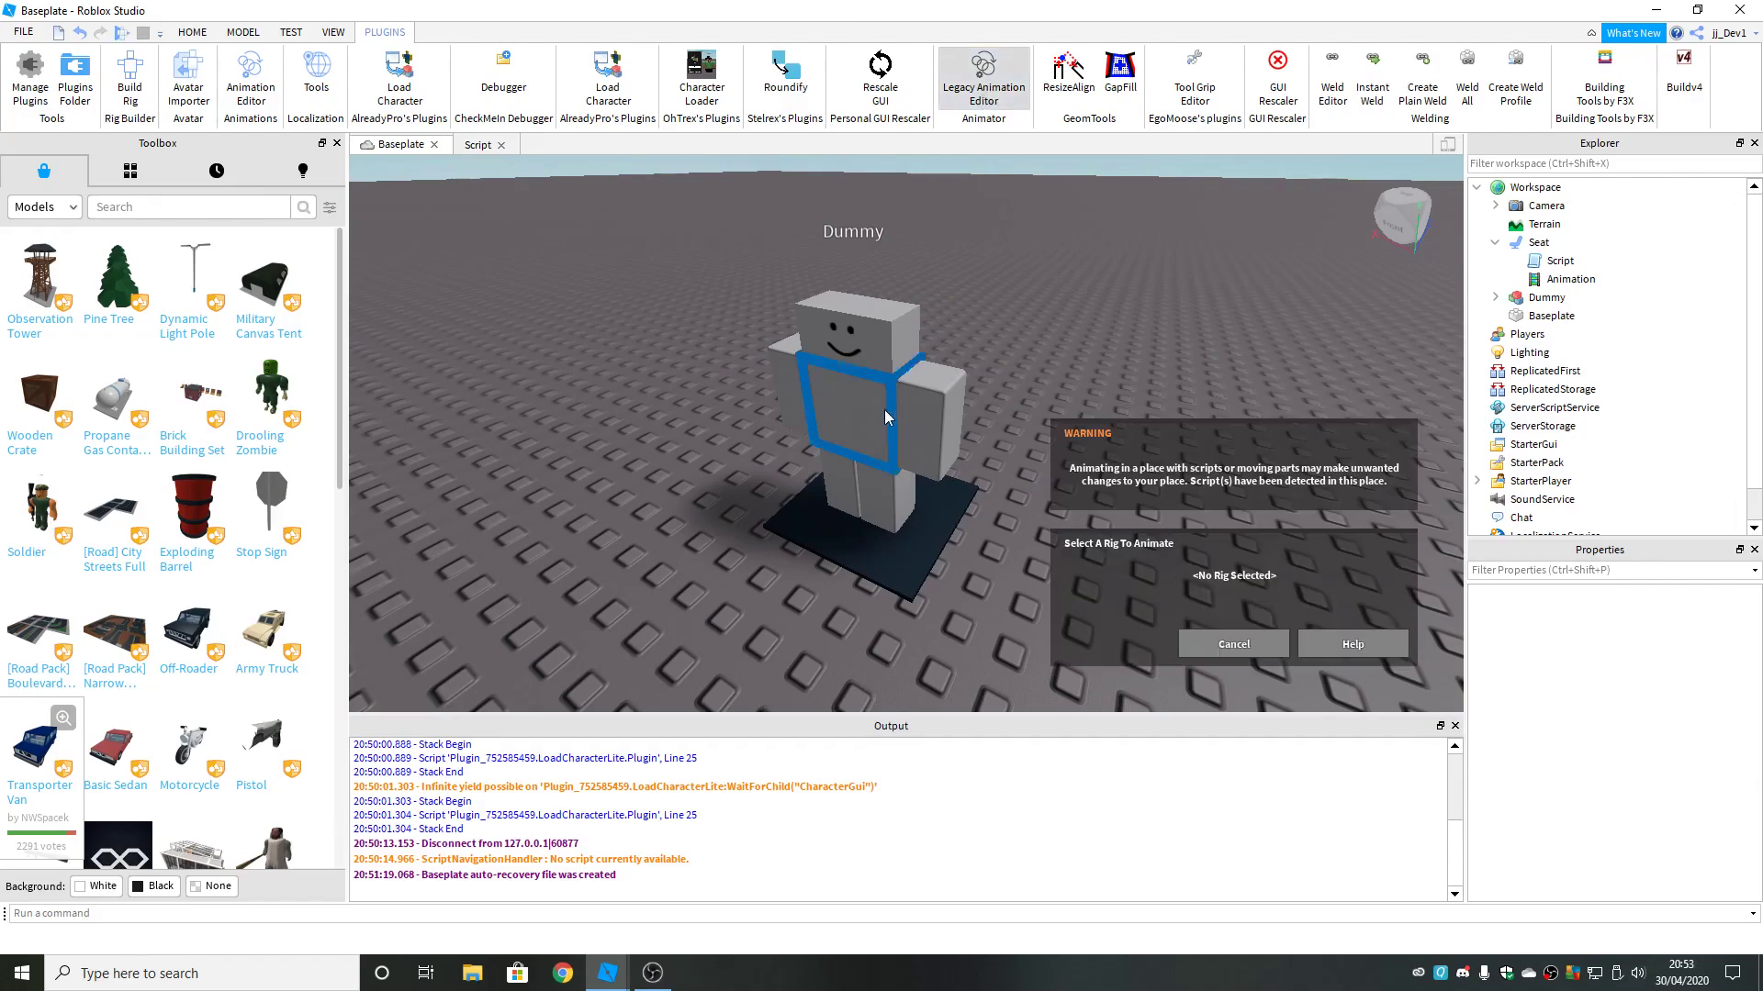
drag(905, 440, 806, 455)
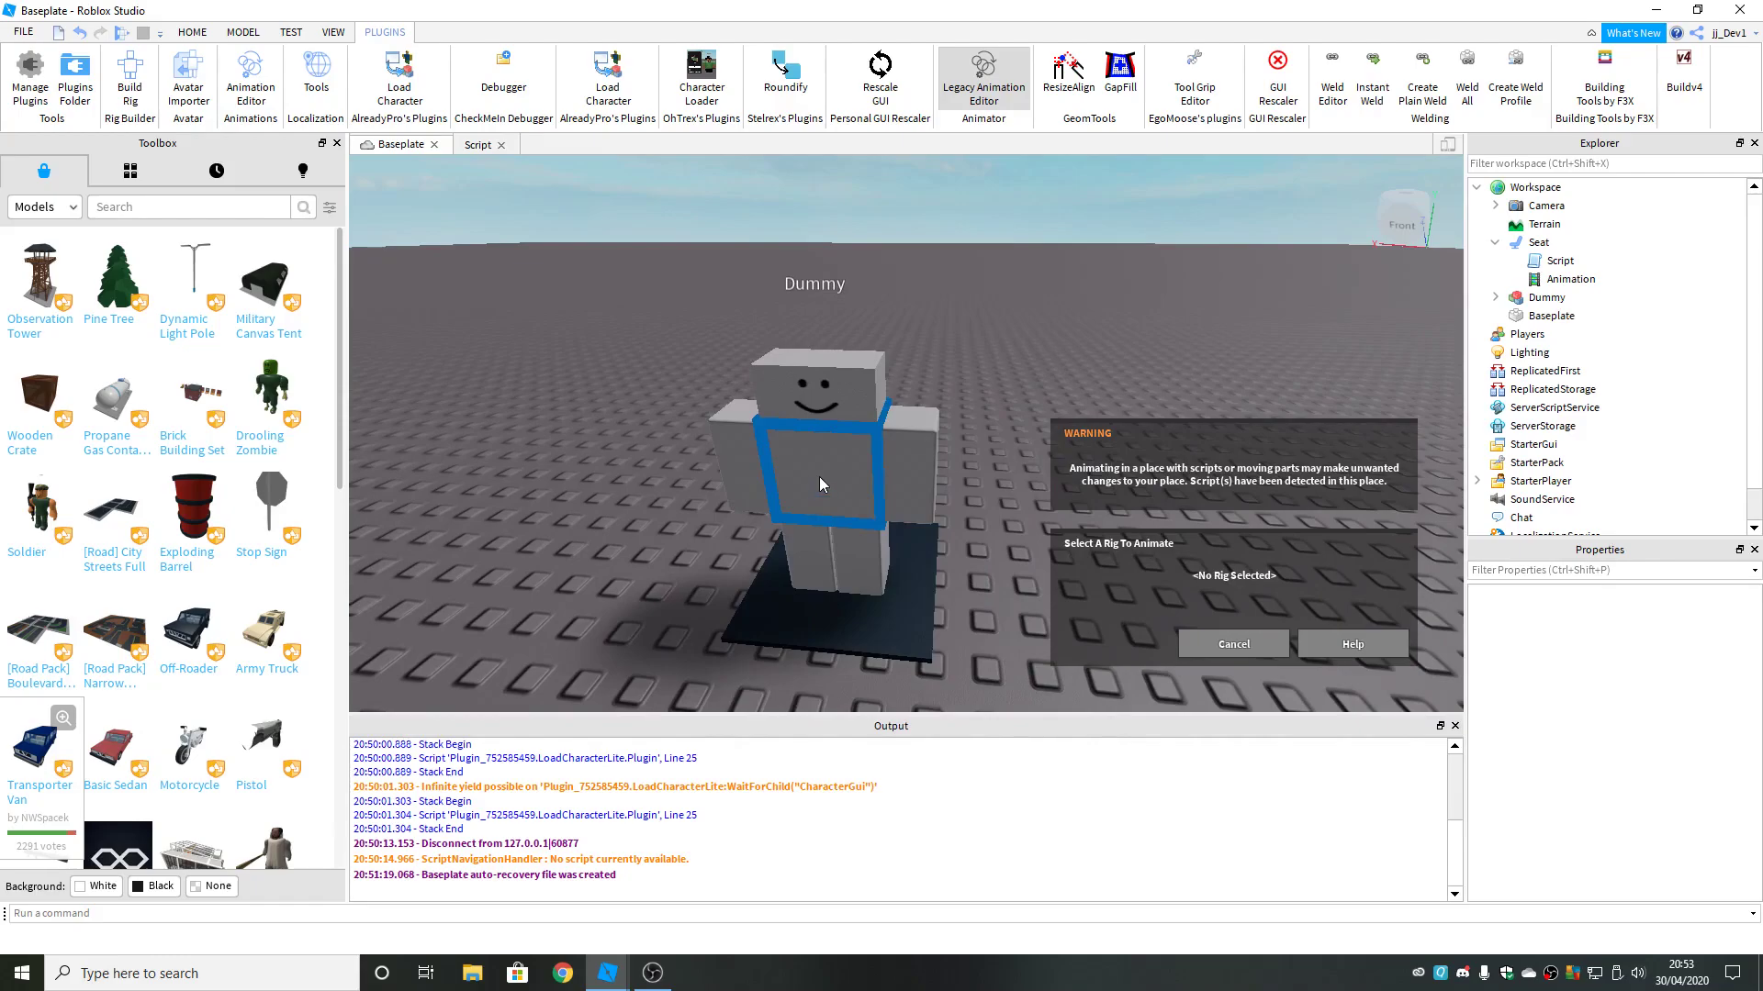
click(819, 477)
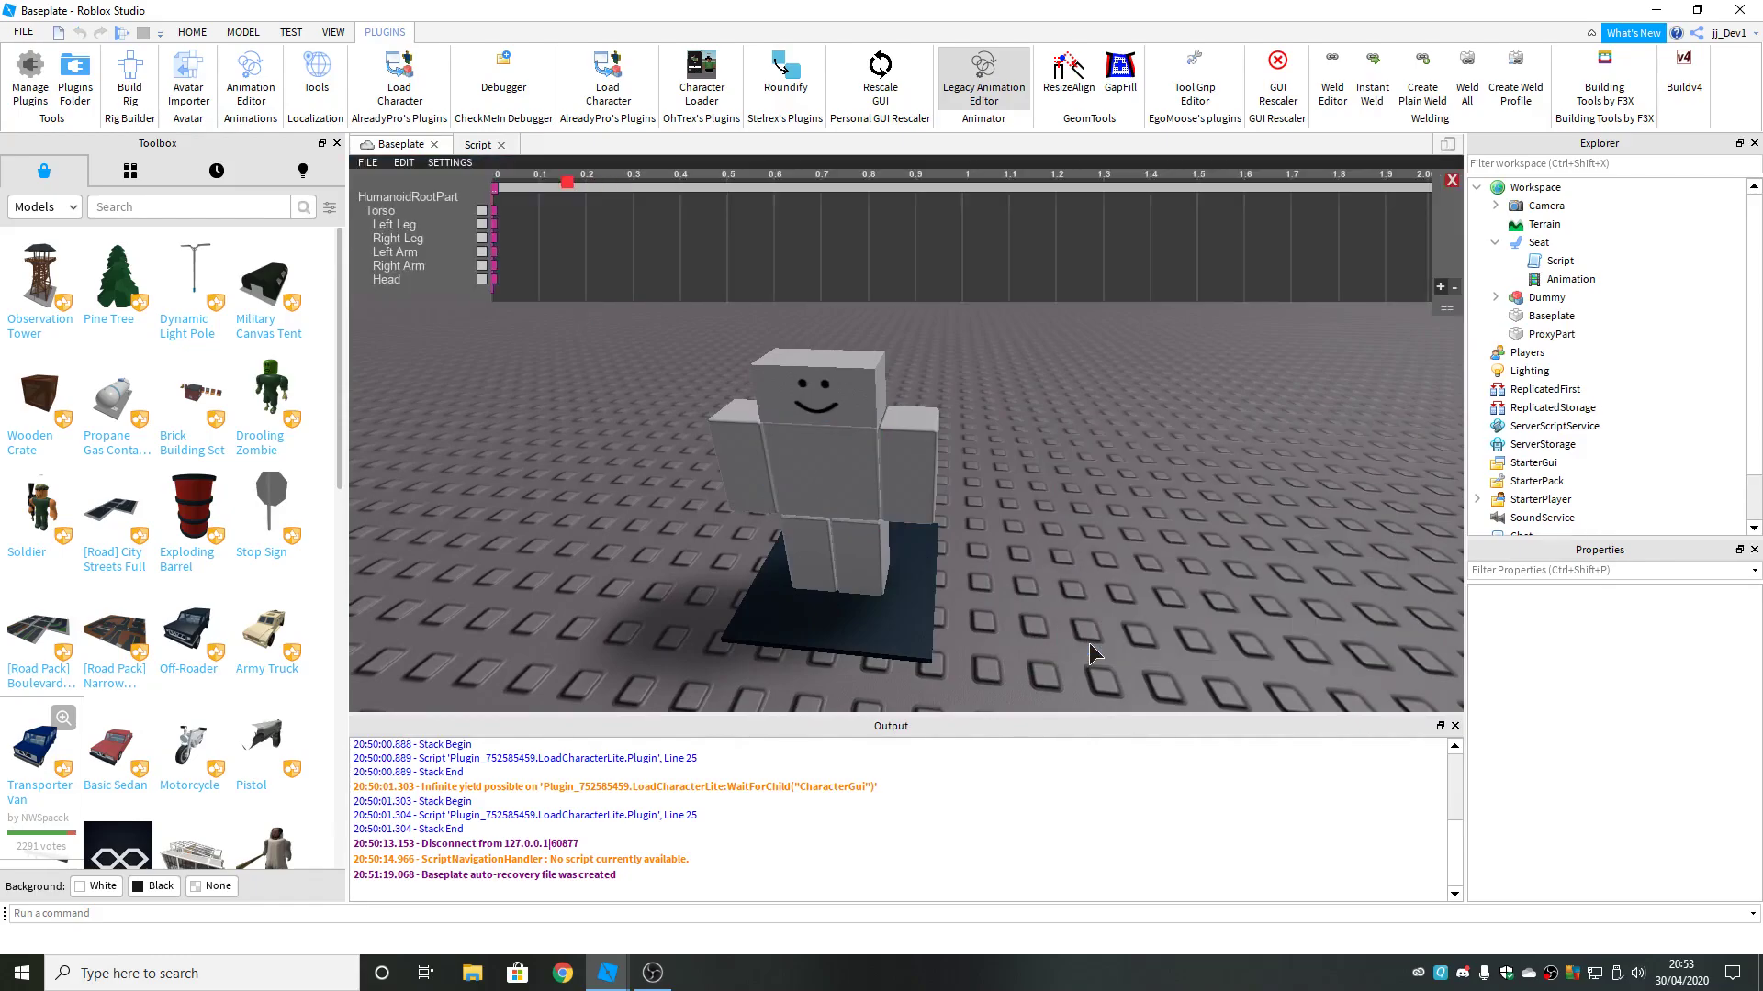
click(1113, 643)
scroll(up, 3)
scroll(down, 3)
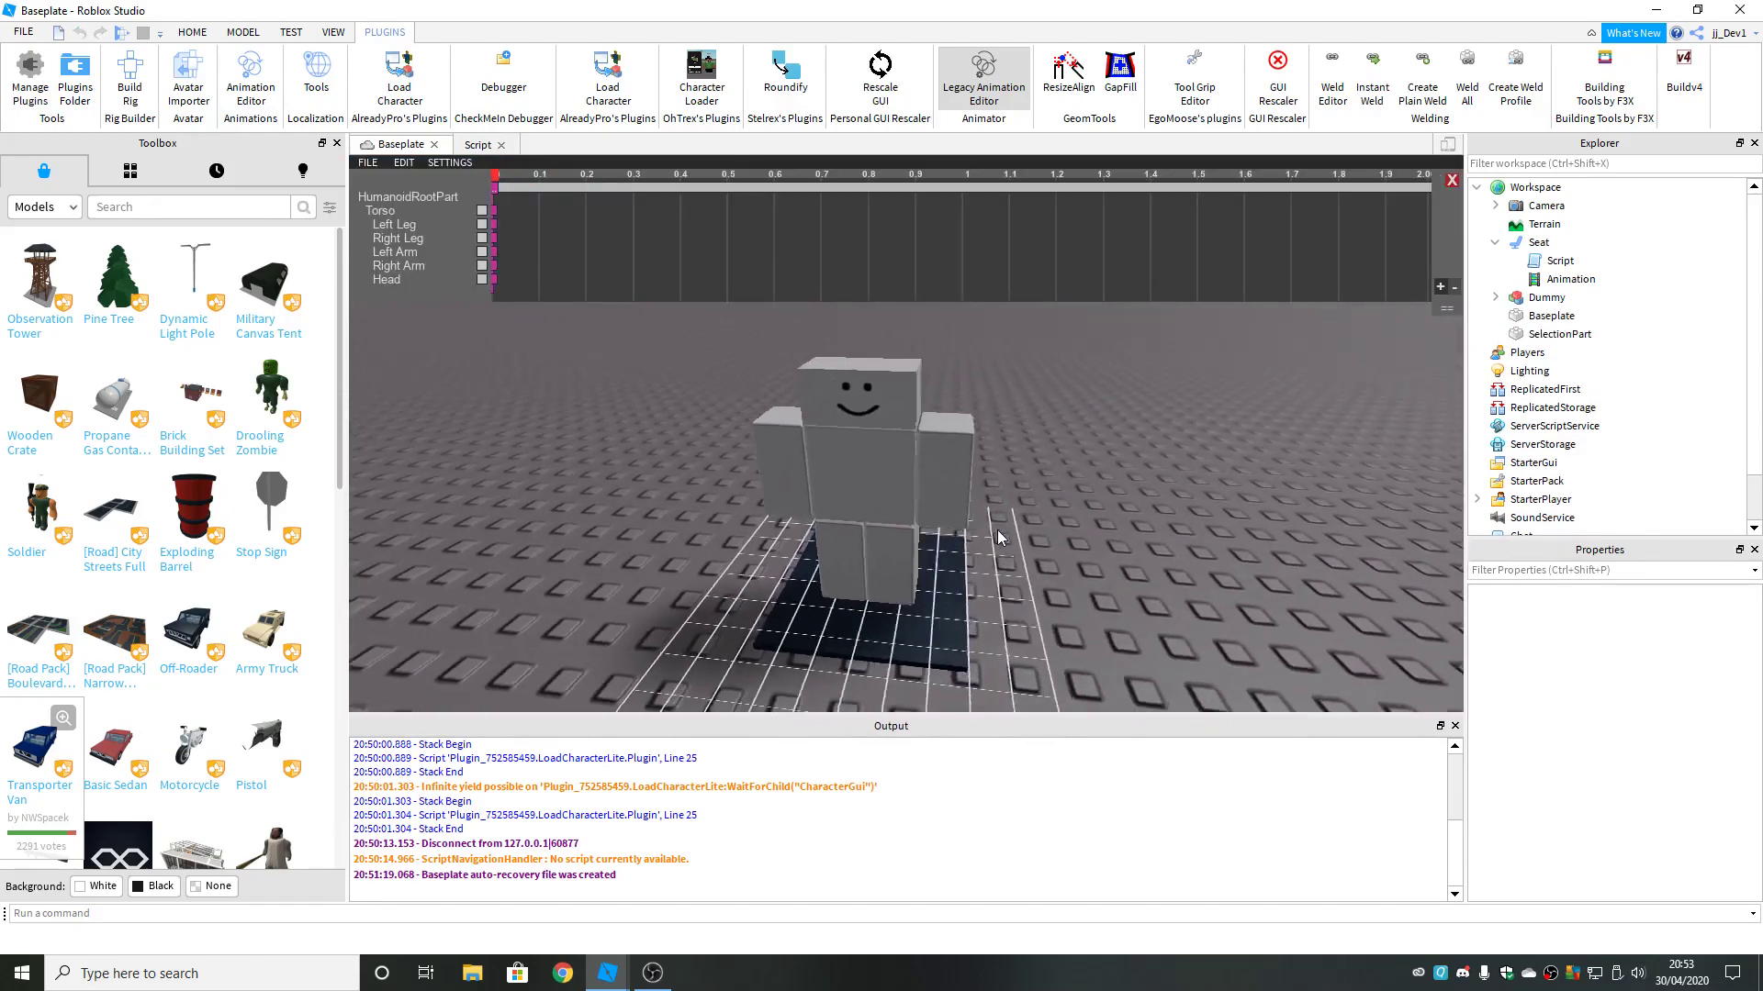
scroll(up, 3)
Rotate the Dummy's torso and body parts into a flat lying-down pose on the seat.
drag(997, 530, 1012, 542)
click(895, 450)
click(1011, 541)
scroll(up, 3)
key(e)
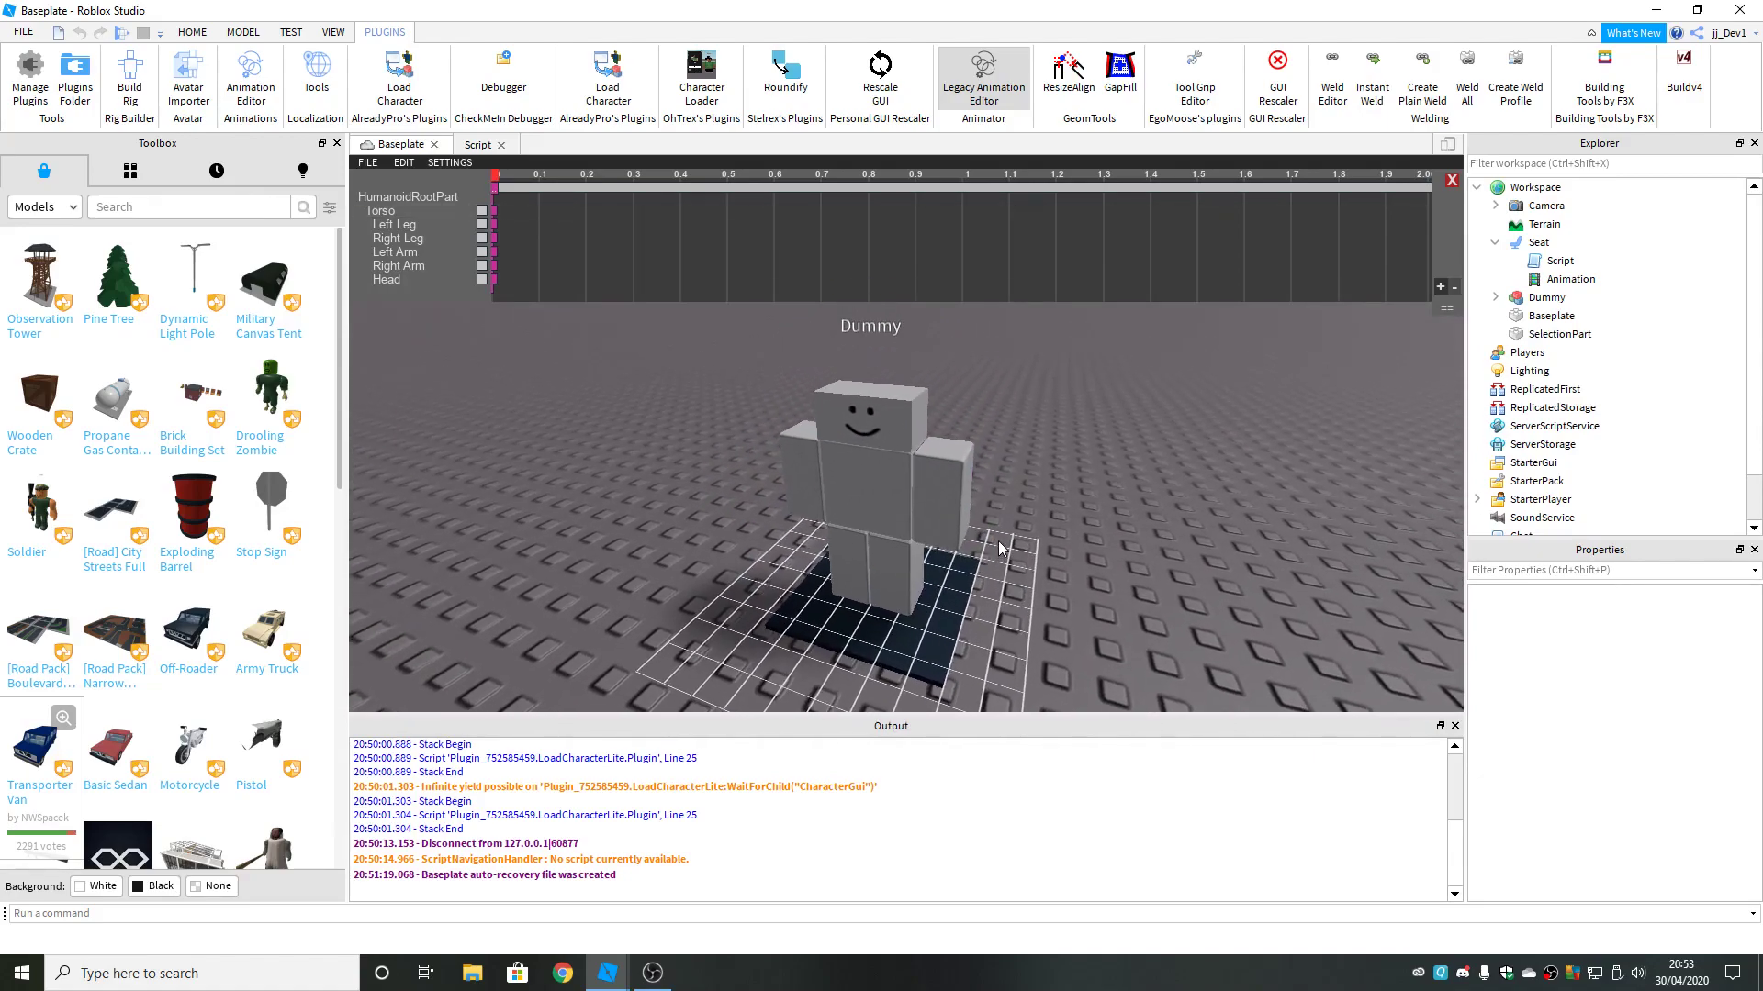
drag(999, 541, 1021, 456)
scroll(up, 3)
click(999, 541)
scroll(up, 3)
key(r)
scroll(down, 3)
key(r)
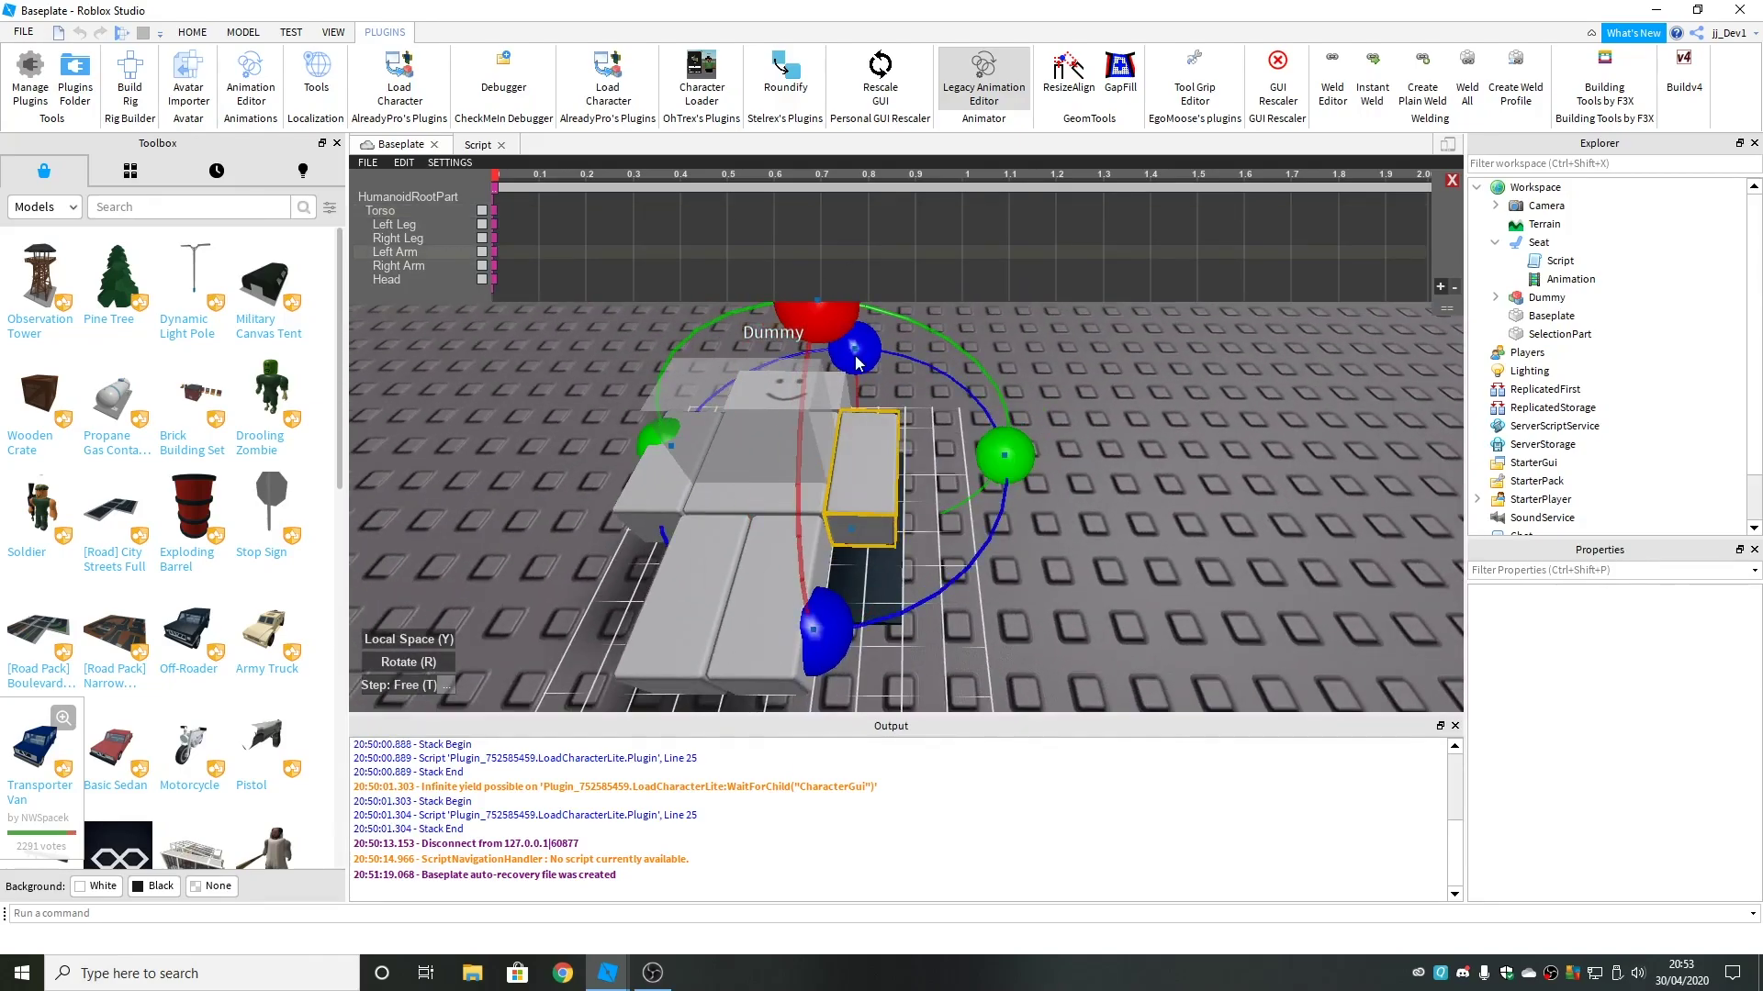
scroll(up, 3)
drag(898, 382, 1054, 581)
key(r)
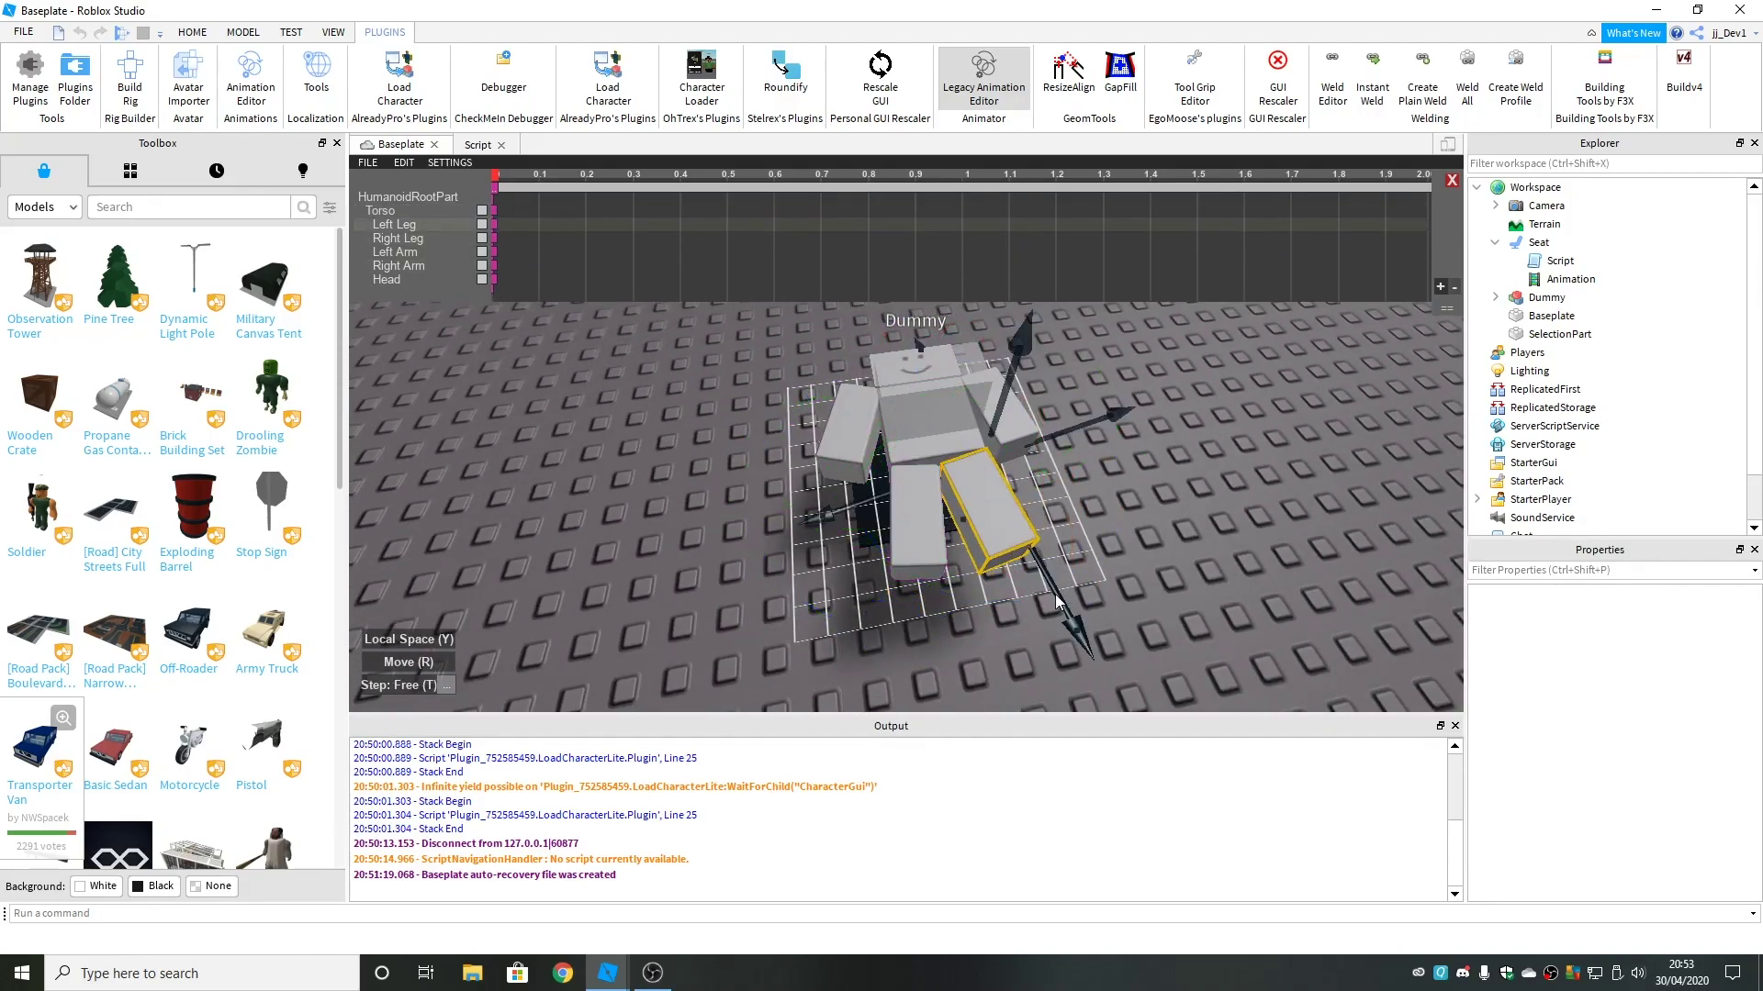
key(r)
drag(895, 637, 1088, 526)
click(1089, 526)
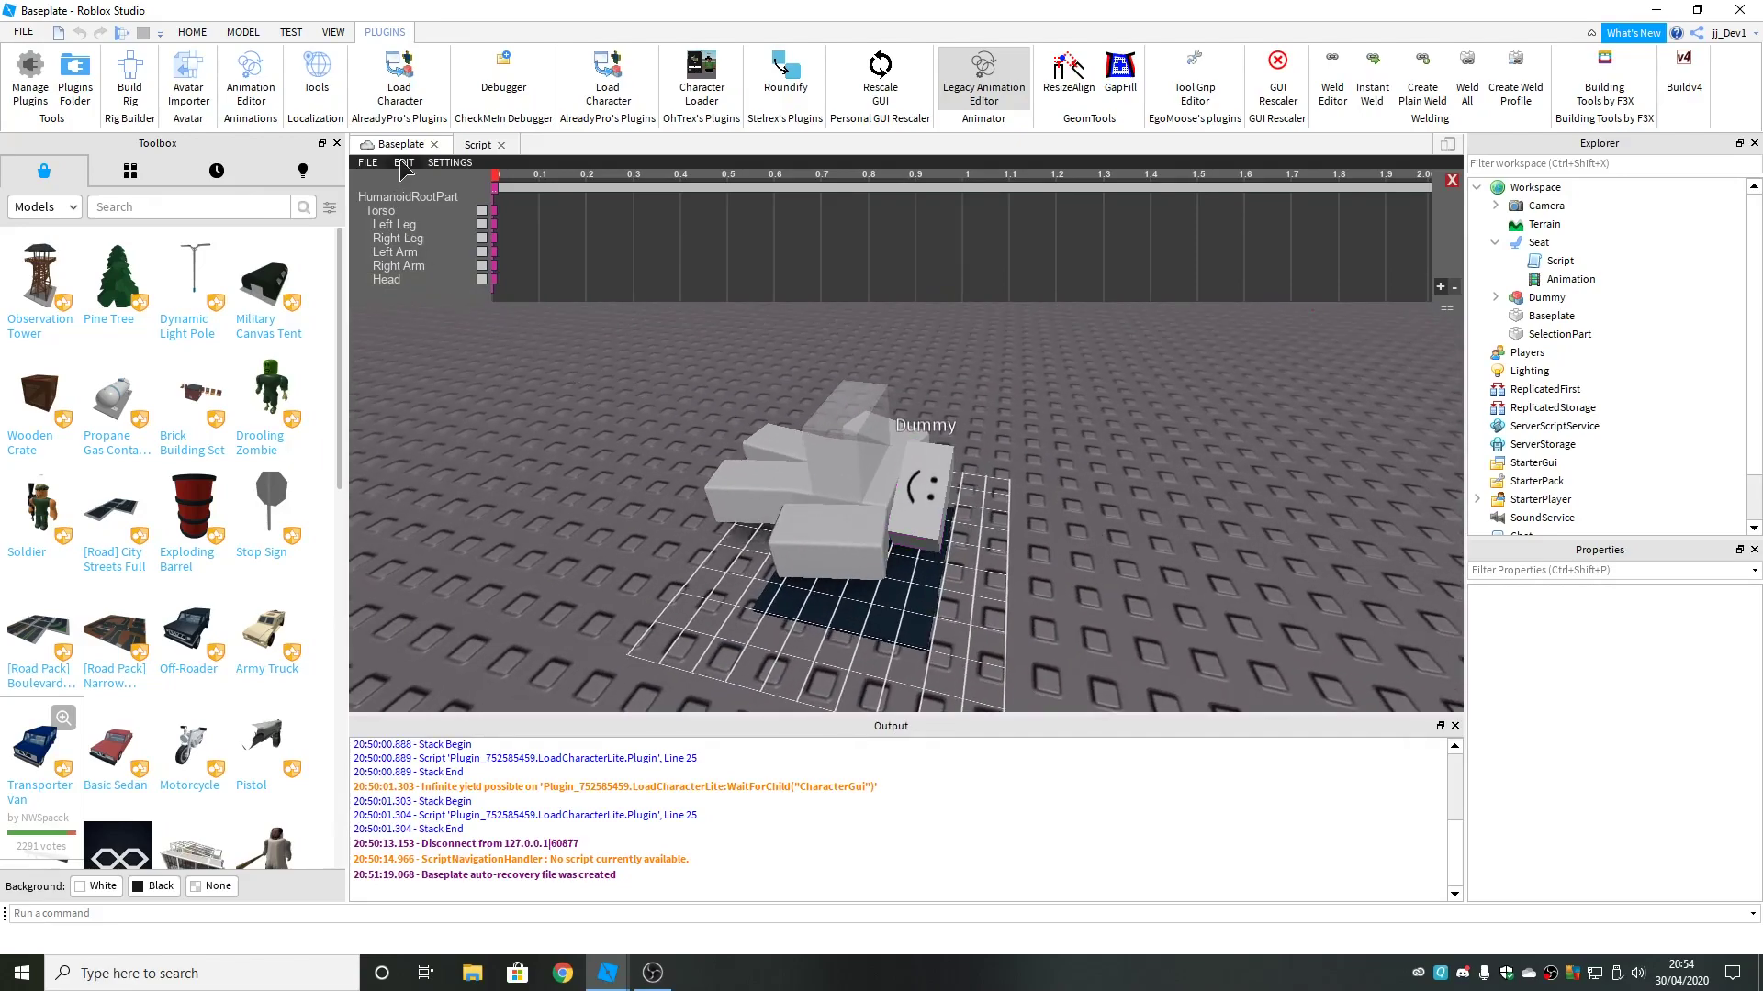
Set the animation's Looping to Yes and its Priority to Idle.
click(403, 163)
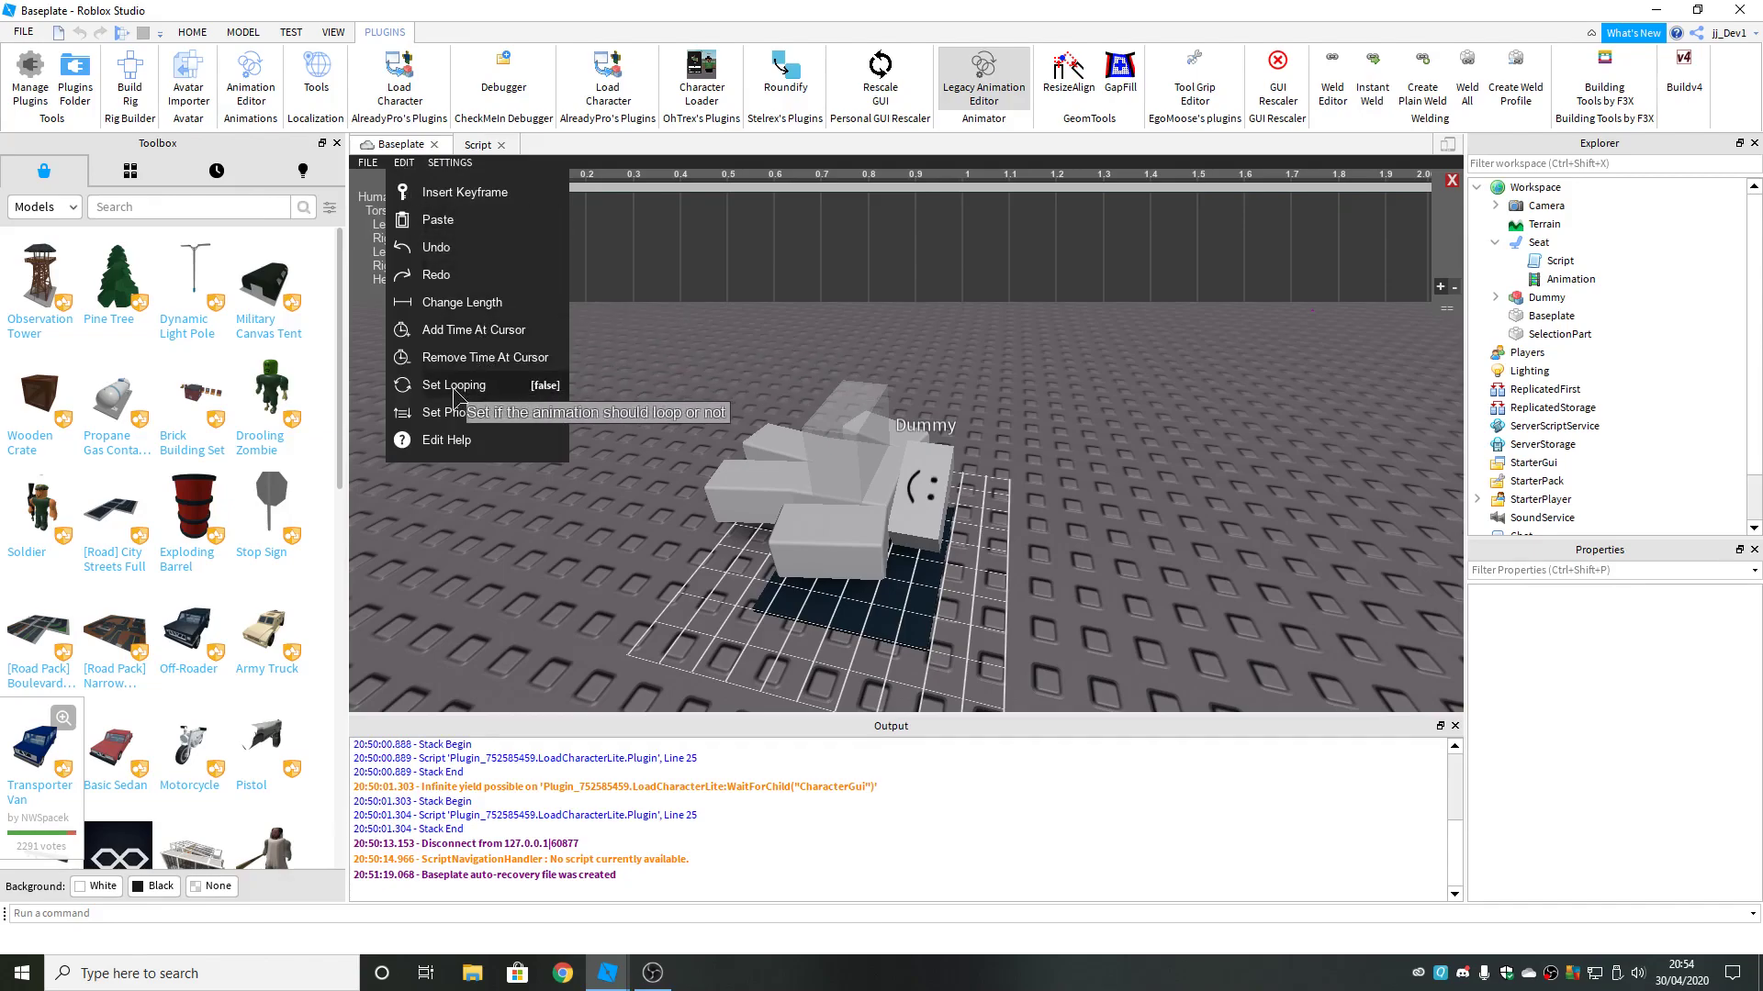
click(465, 385)
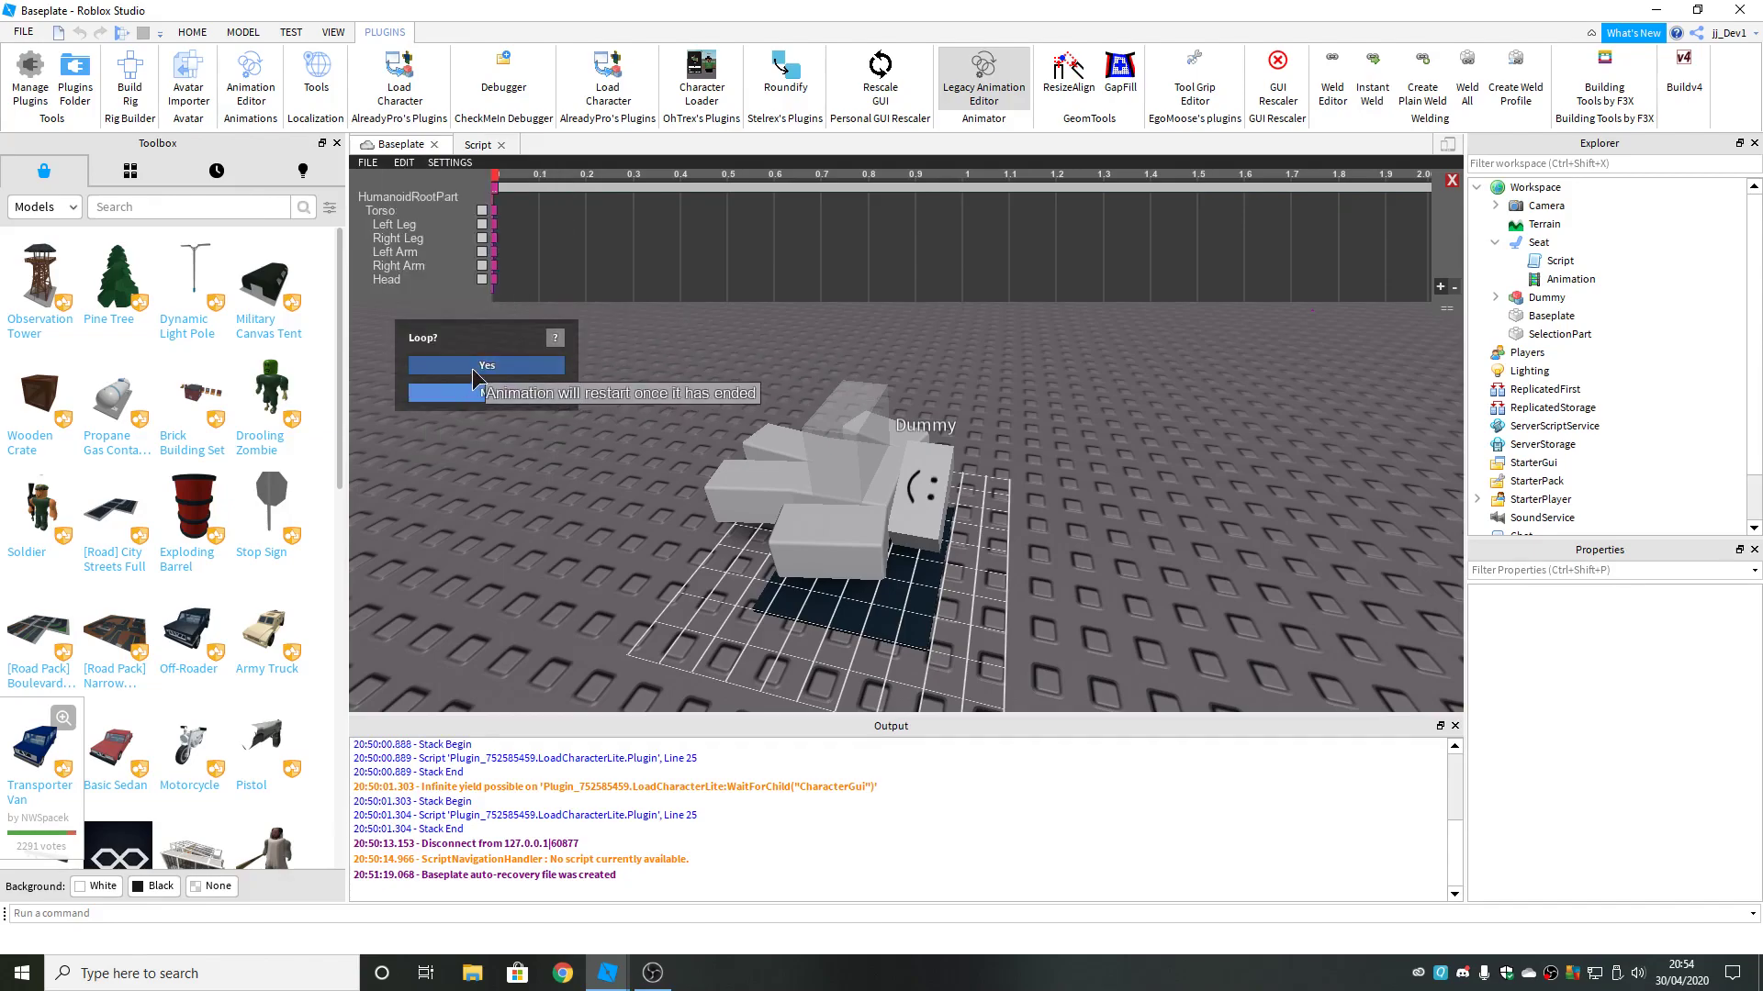
click(472, 368)
click(404, 162)
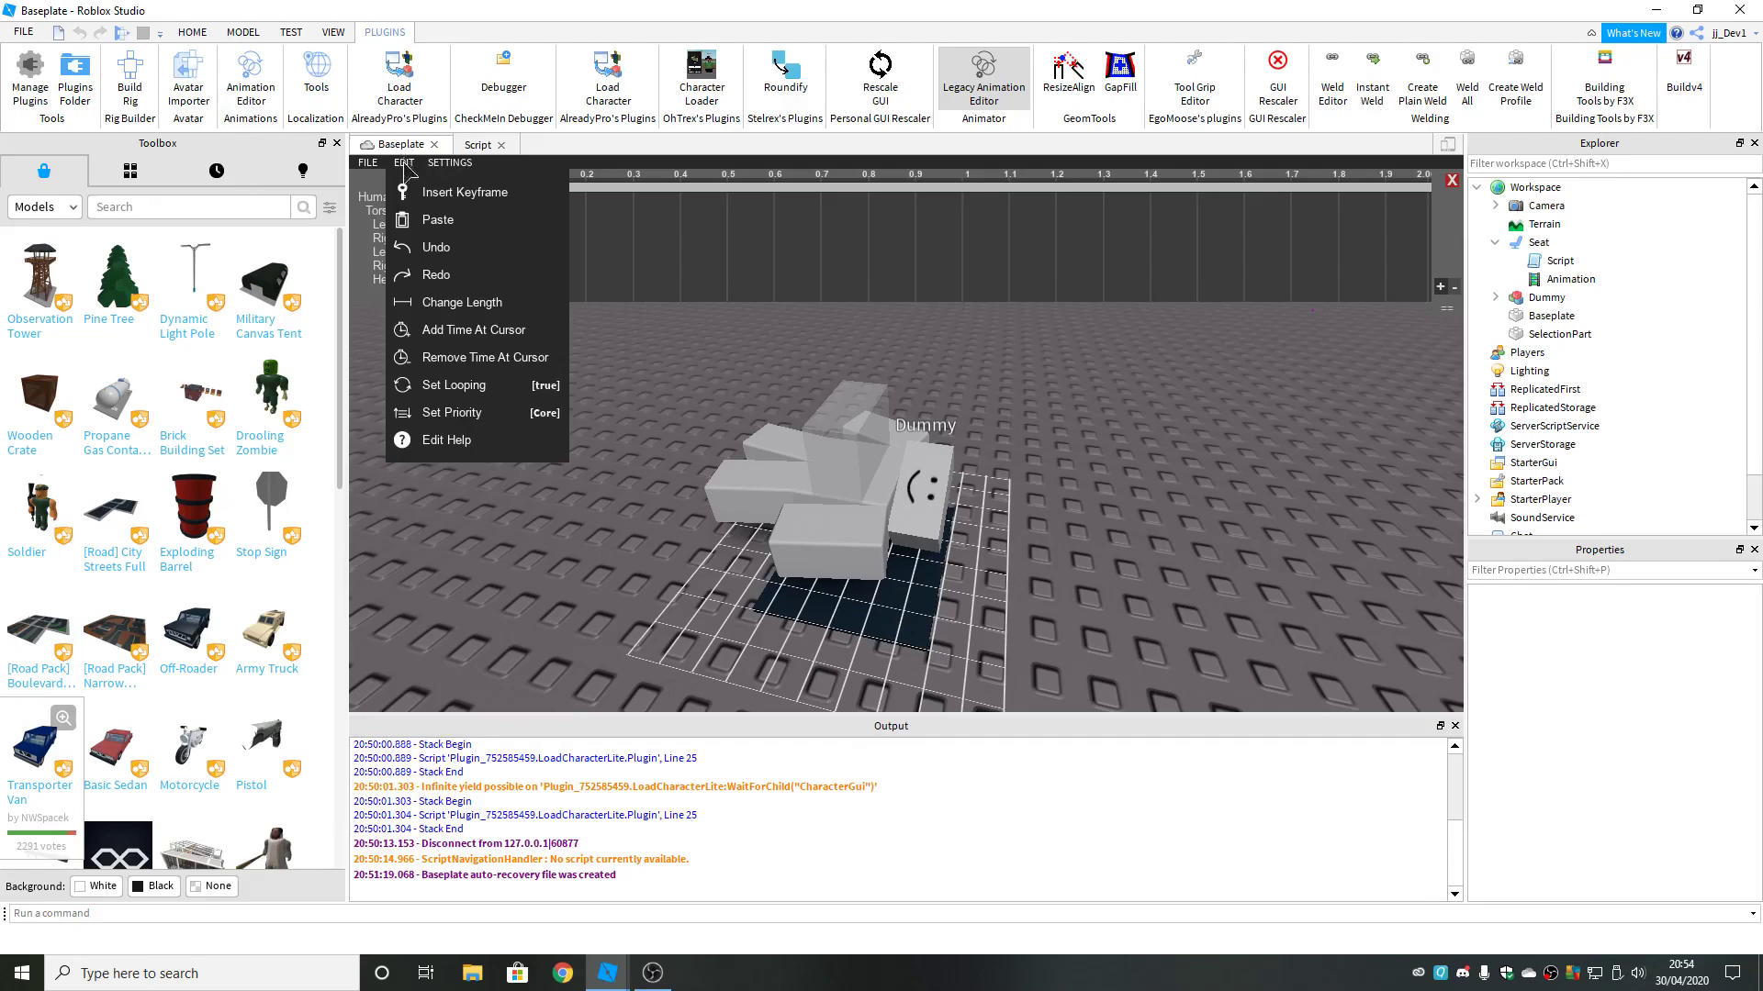
click(479, 414)
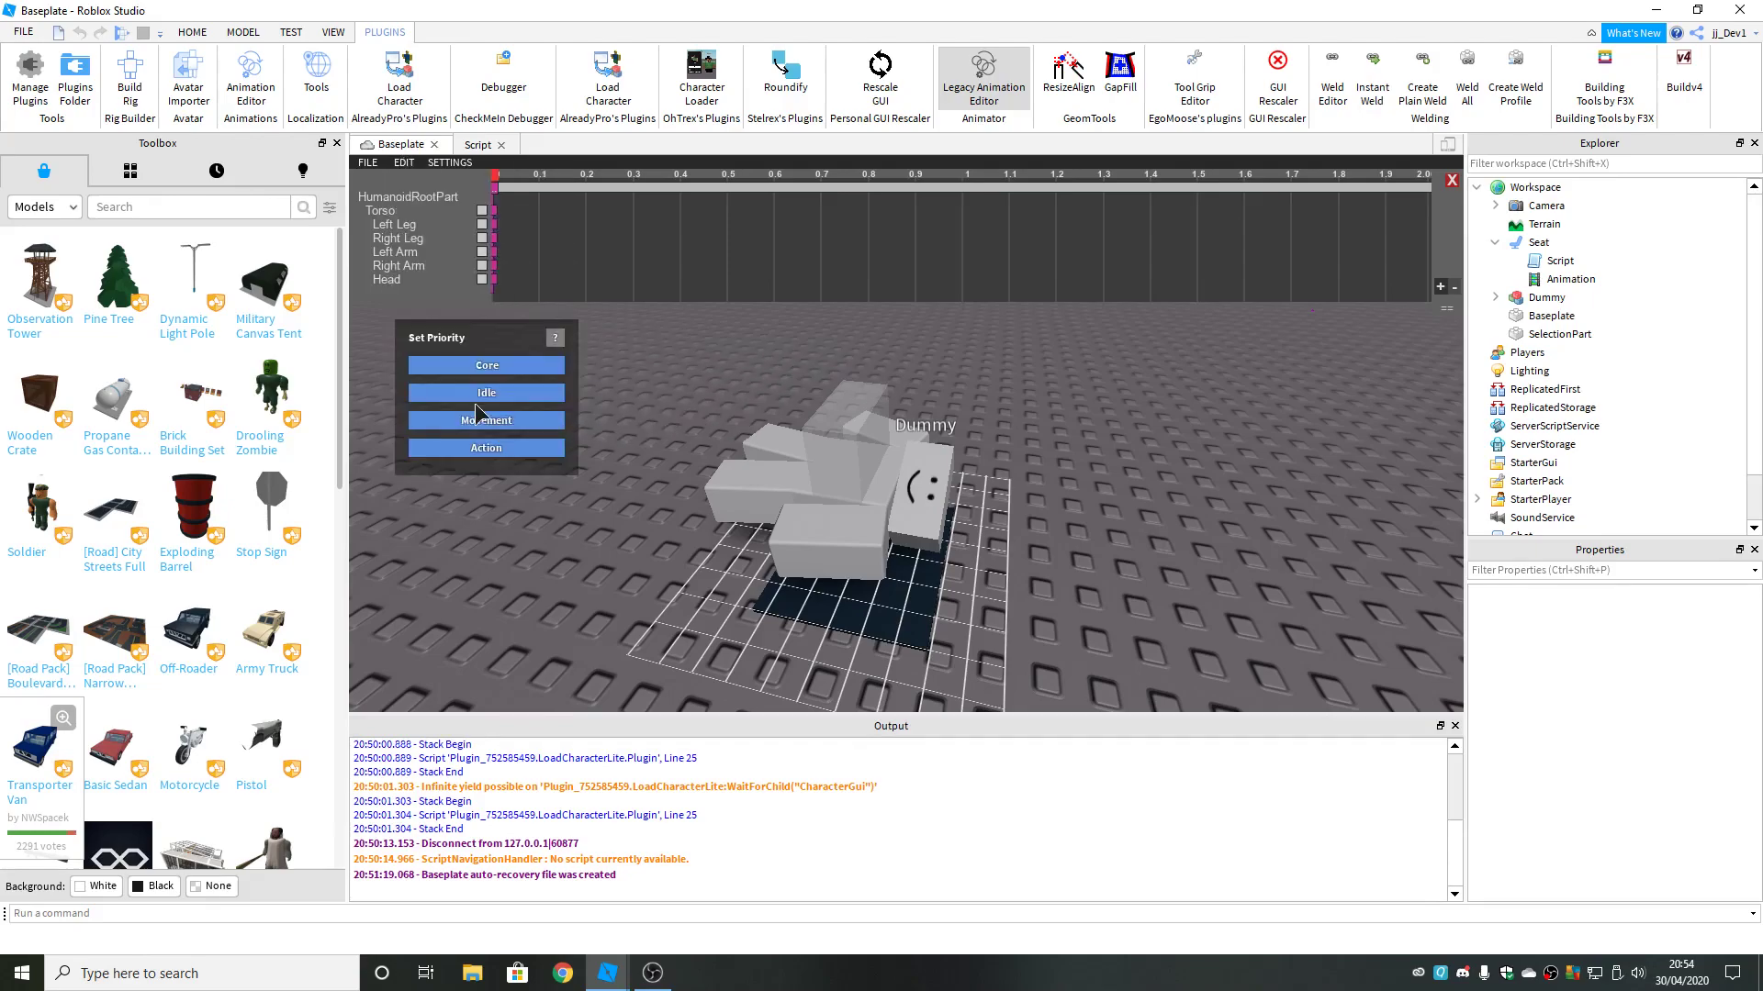
click(487, 394)
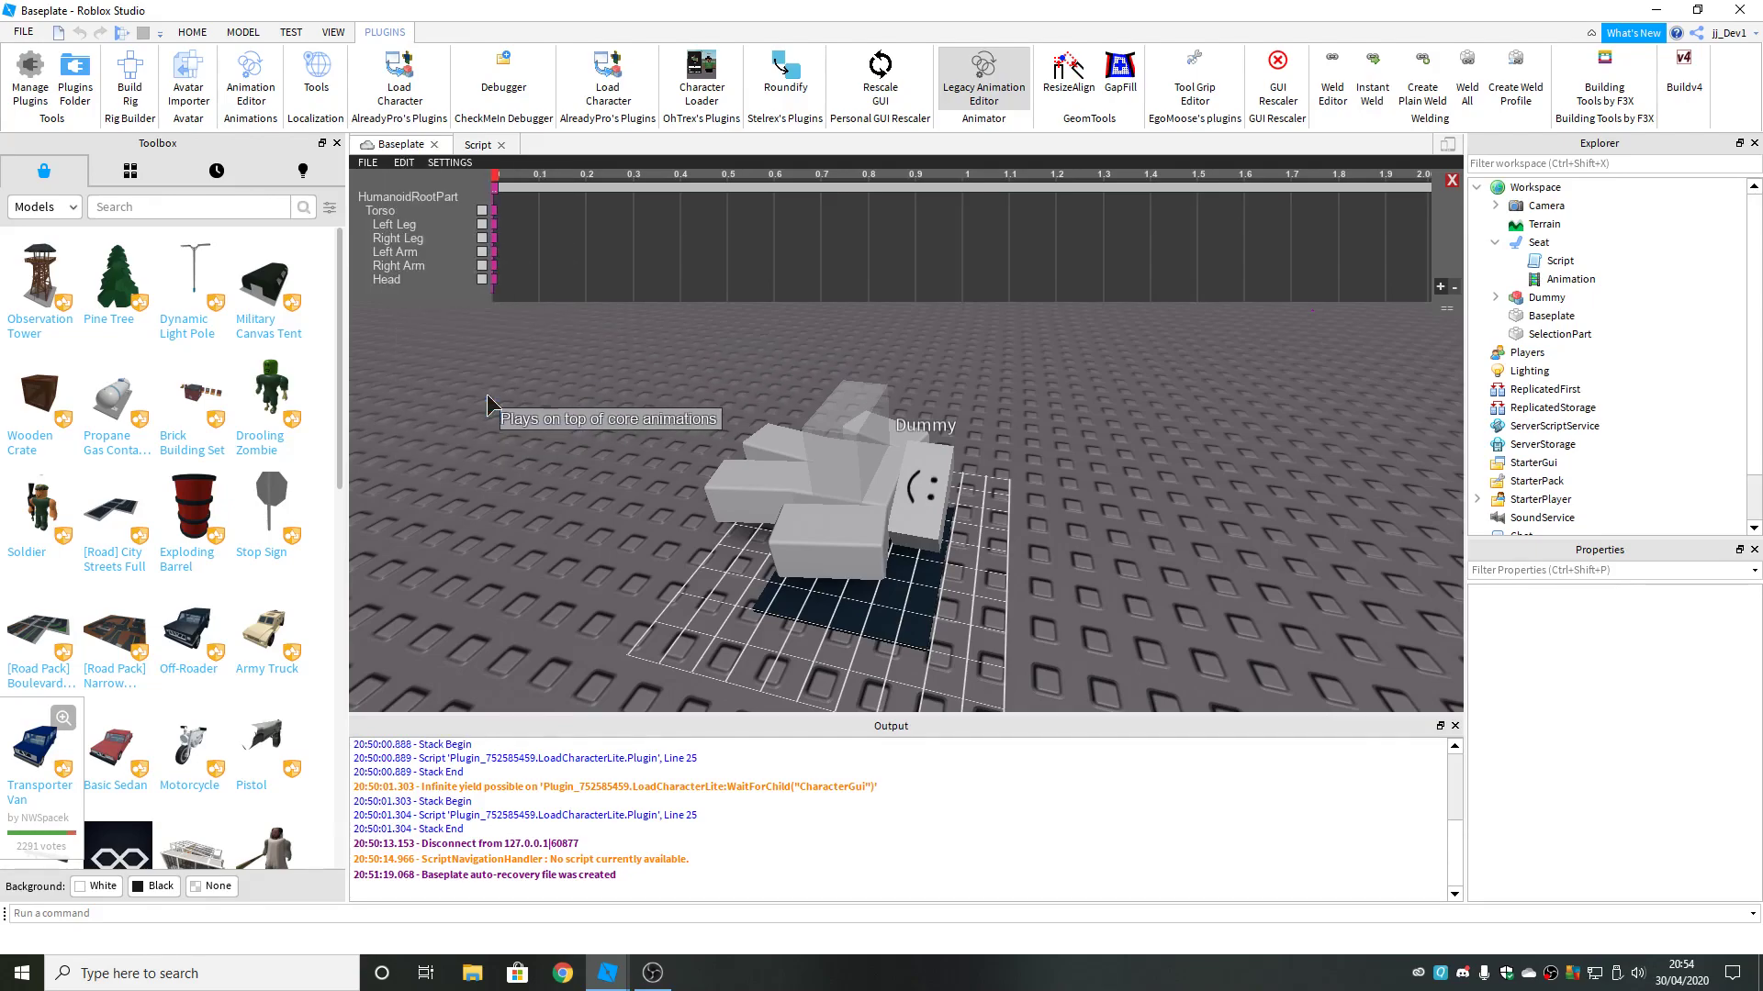
drag(772, 482, 843, 505)
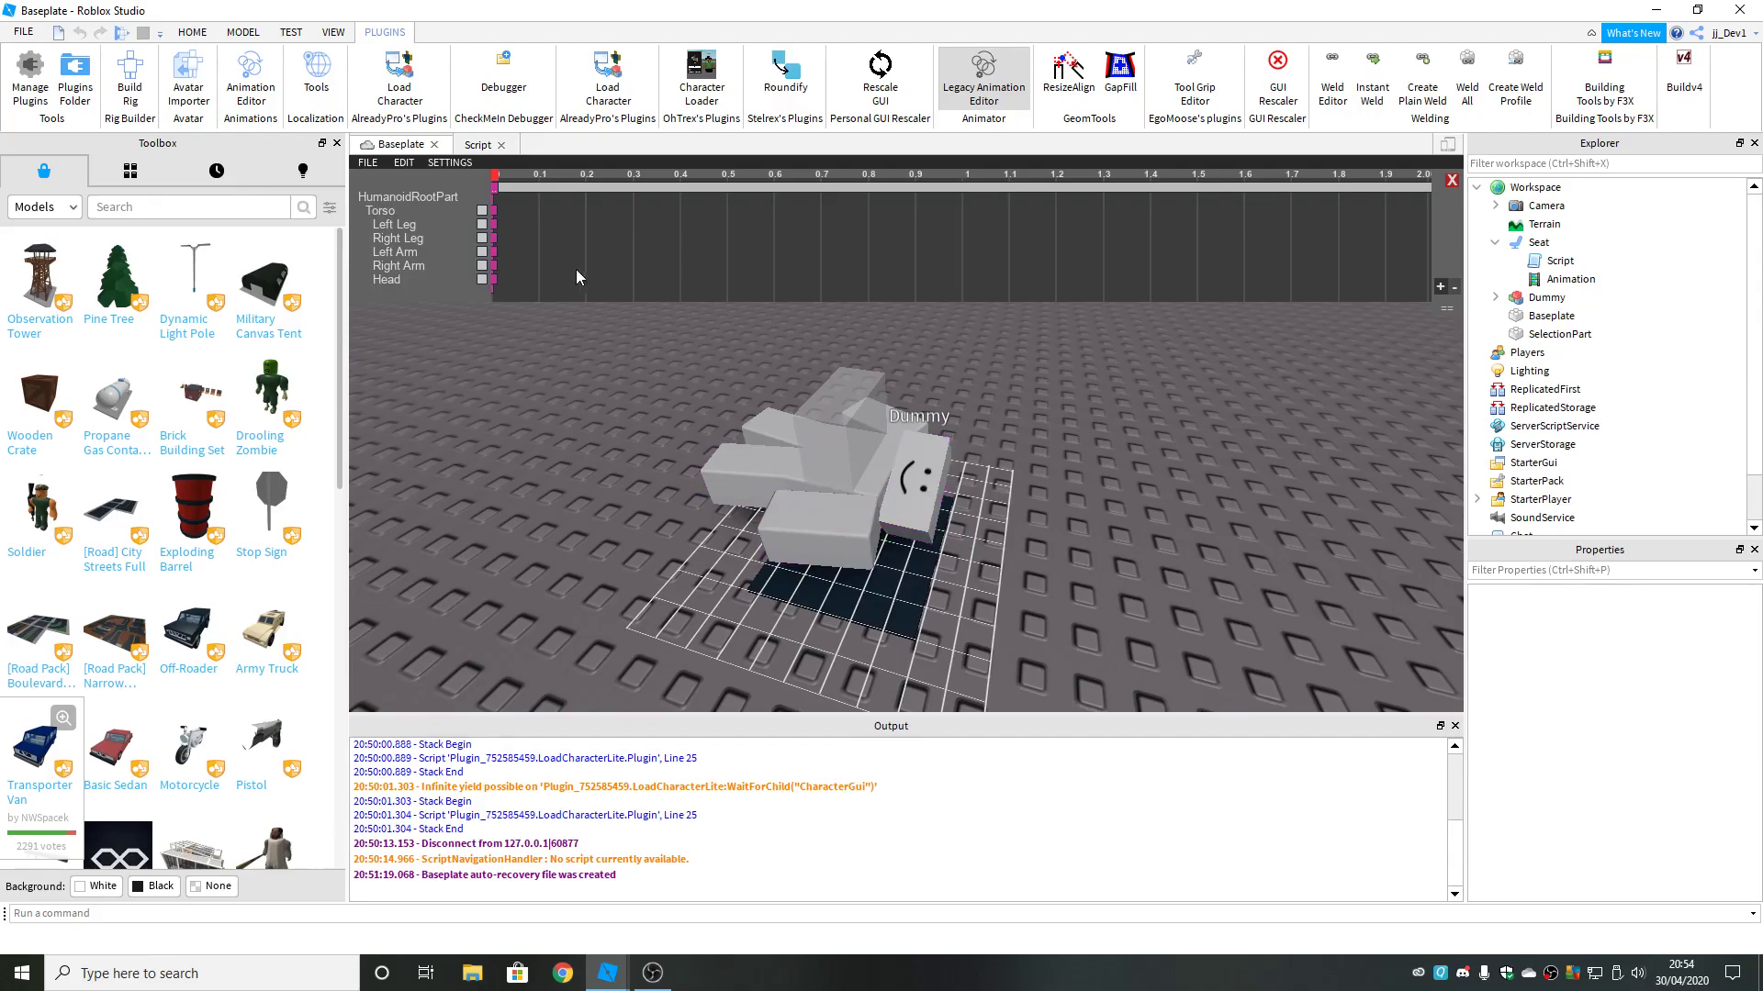
Export the pose as a new animation named Youtube and select its share link.
click(367, 163)
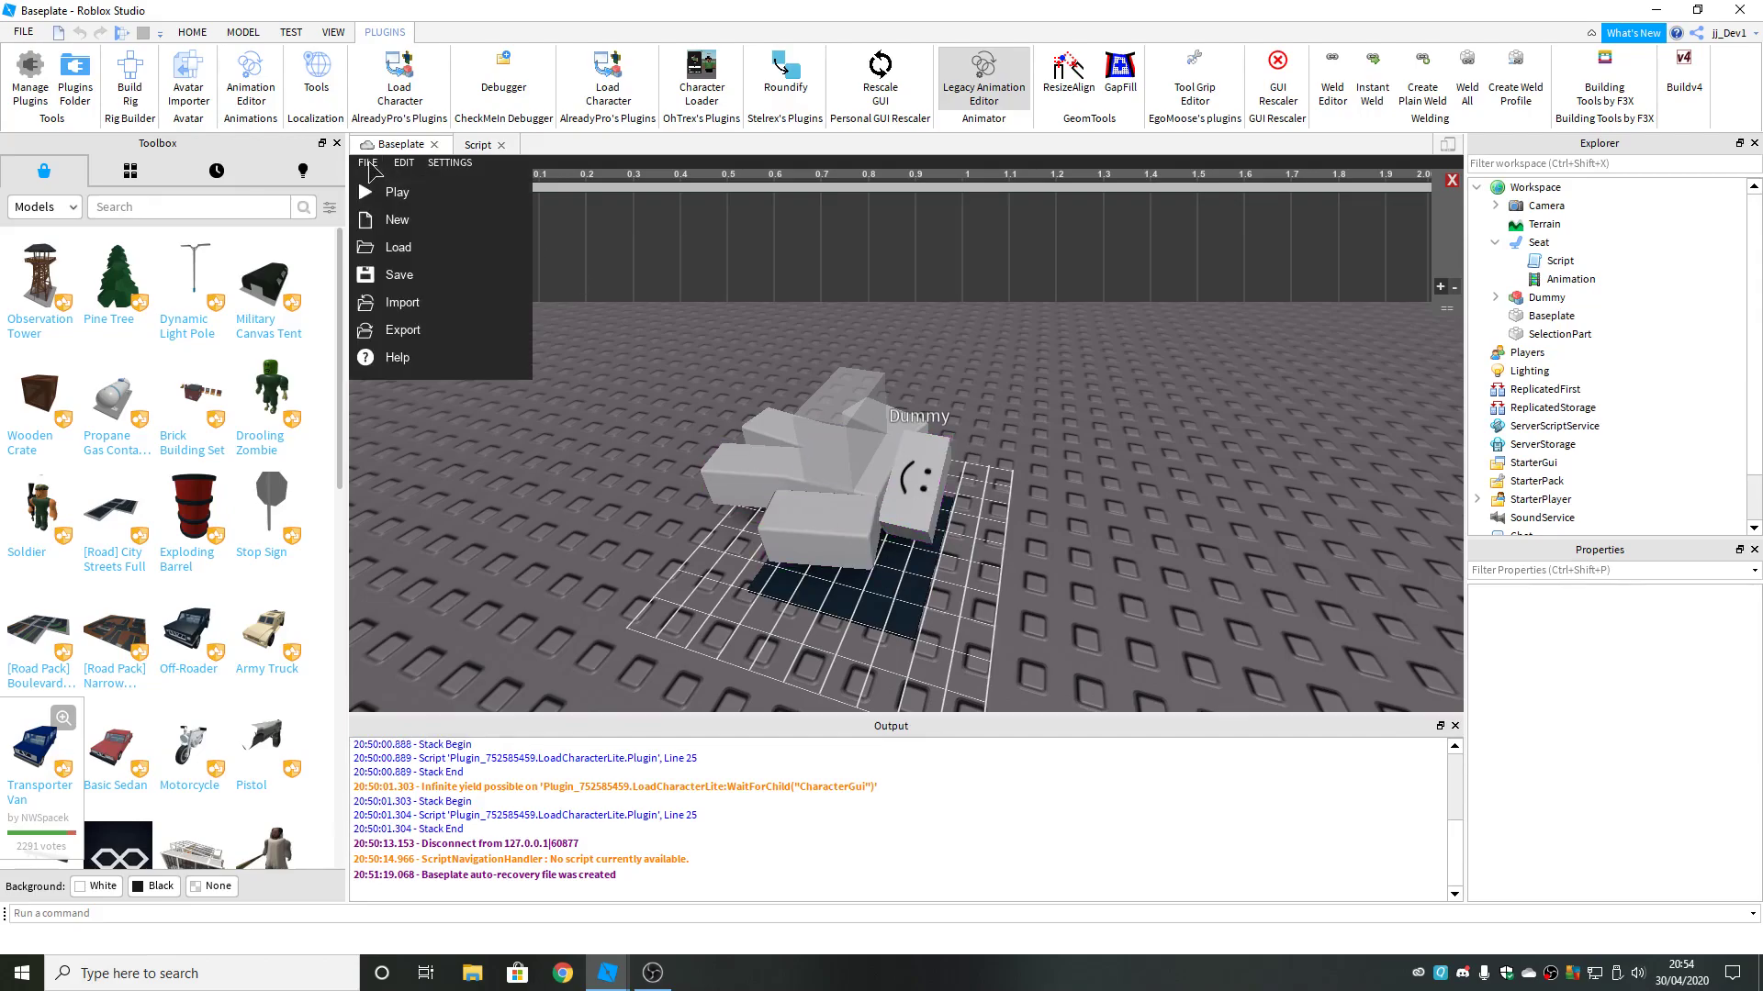
click(417, 326)
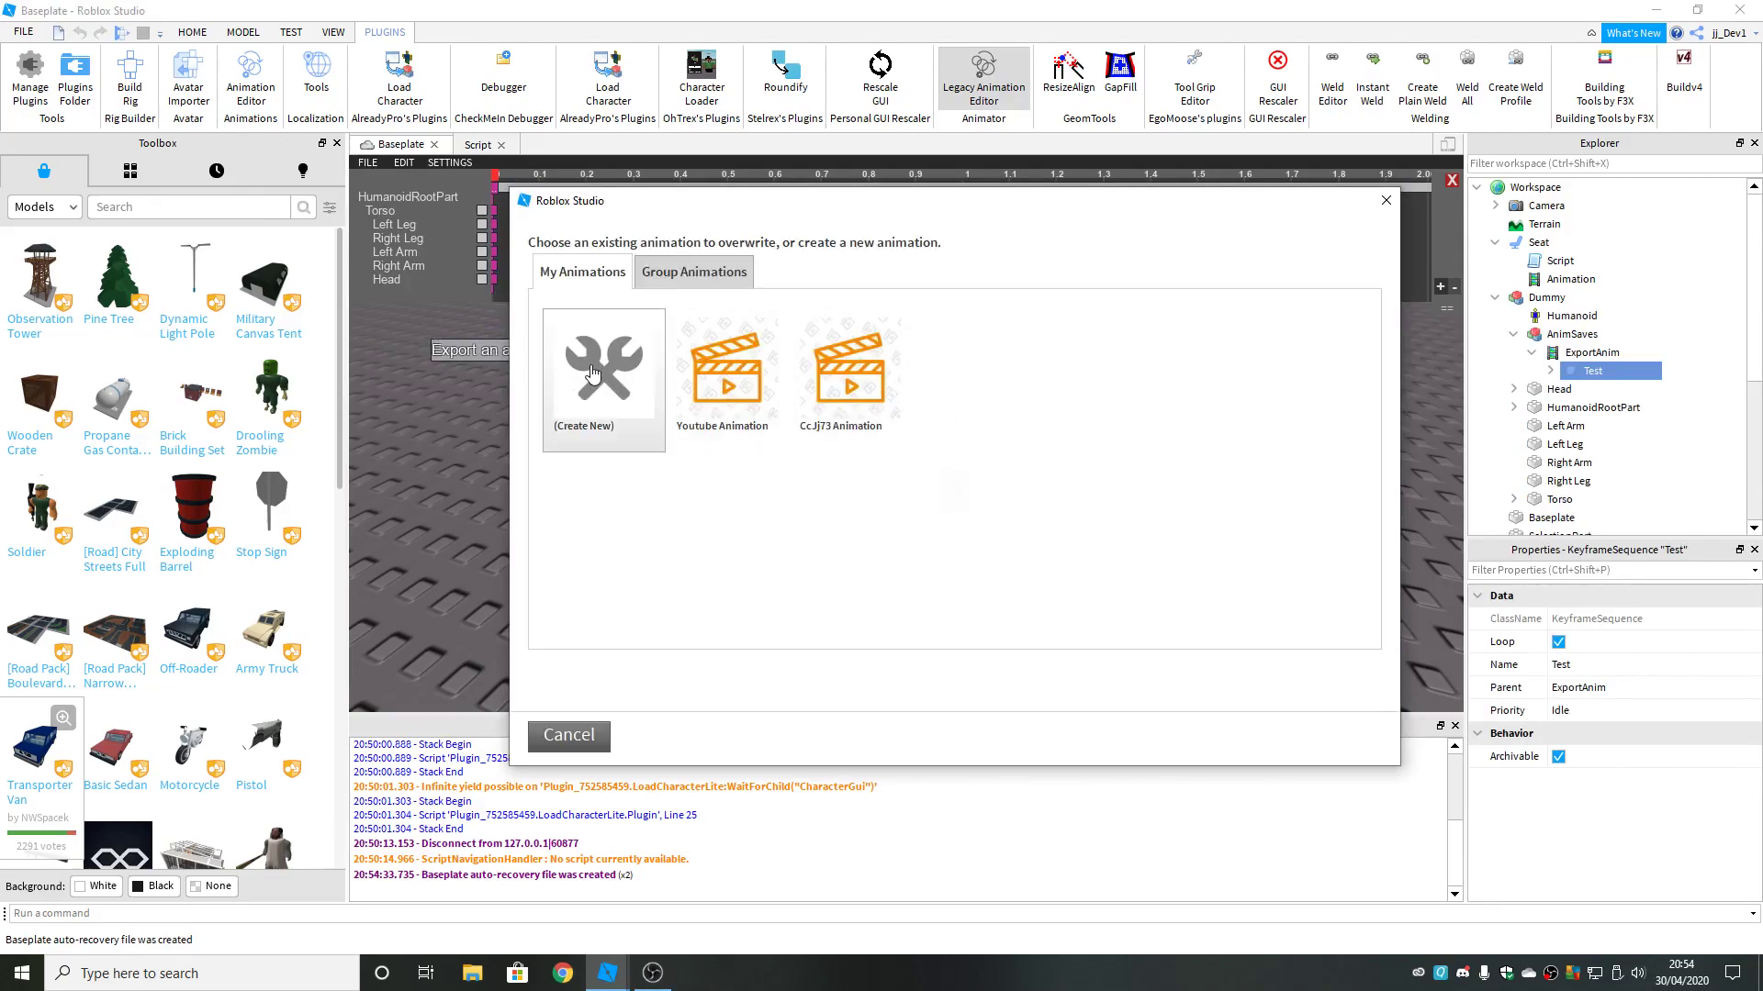
click(595, 374)
text(To)
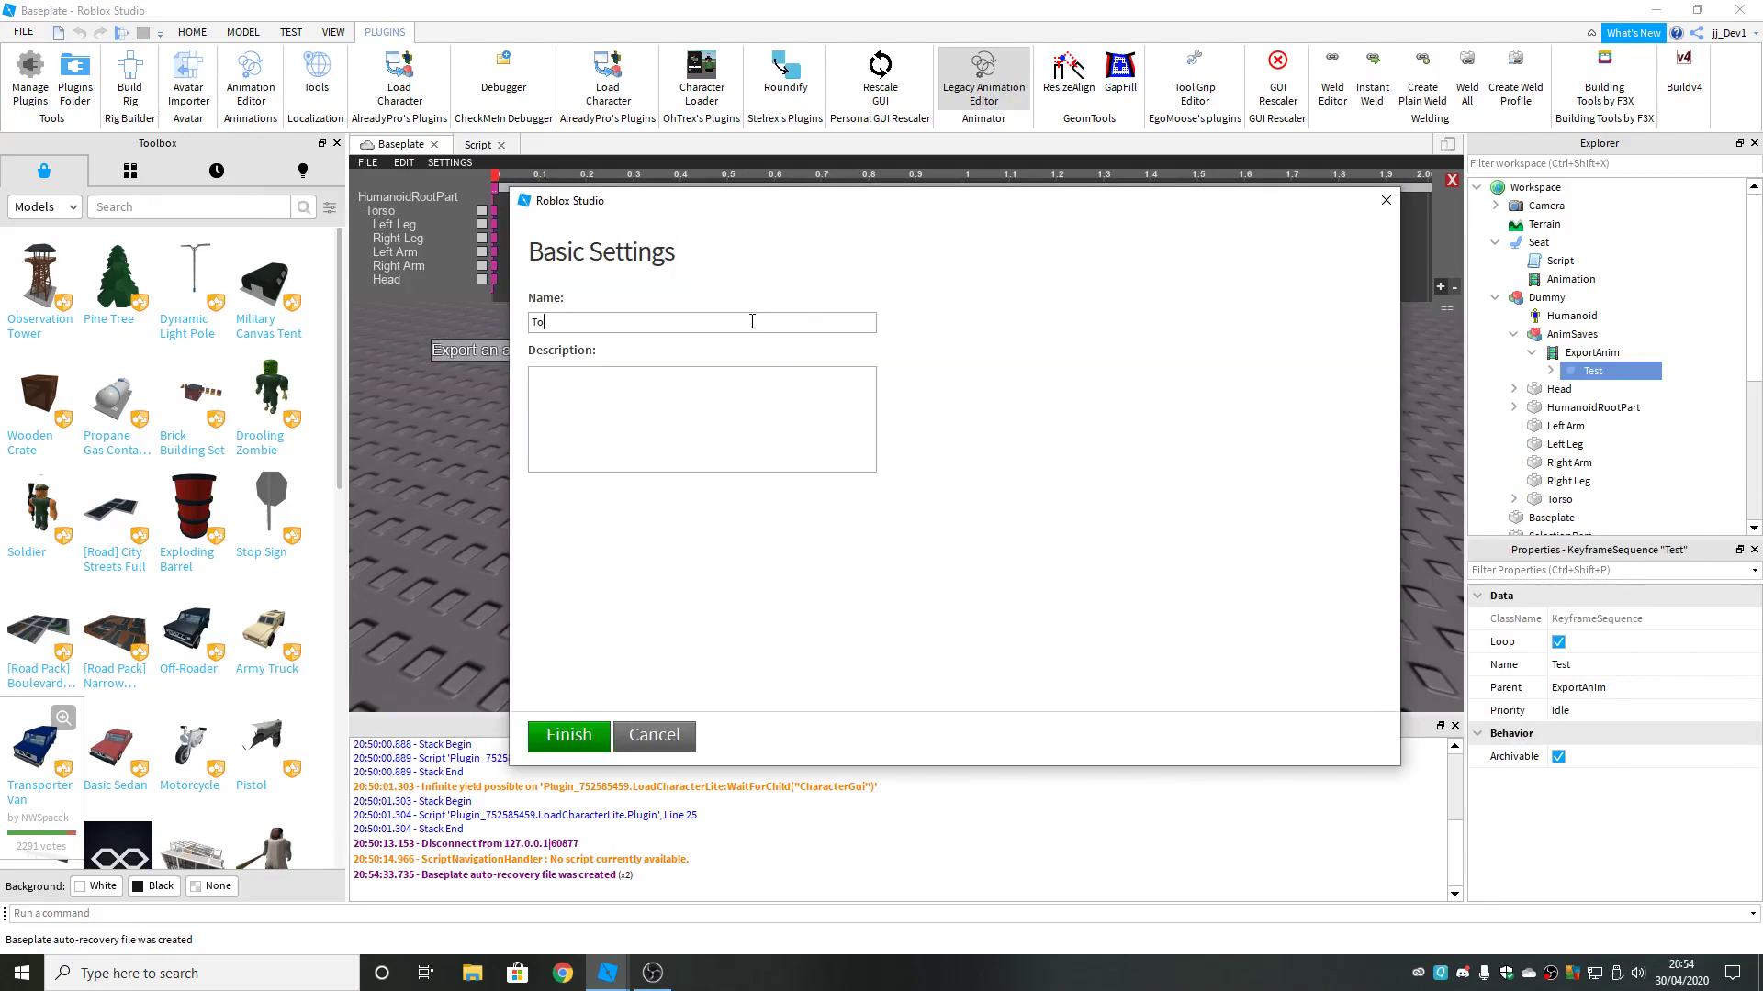
text(ut)
text(Y)
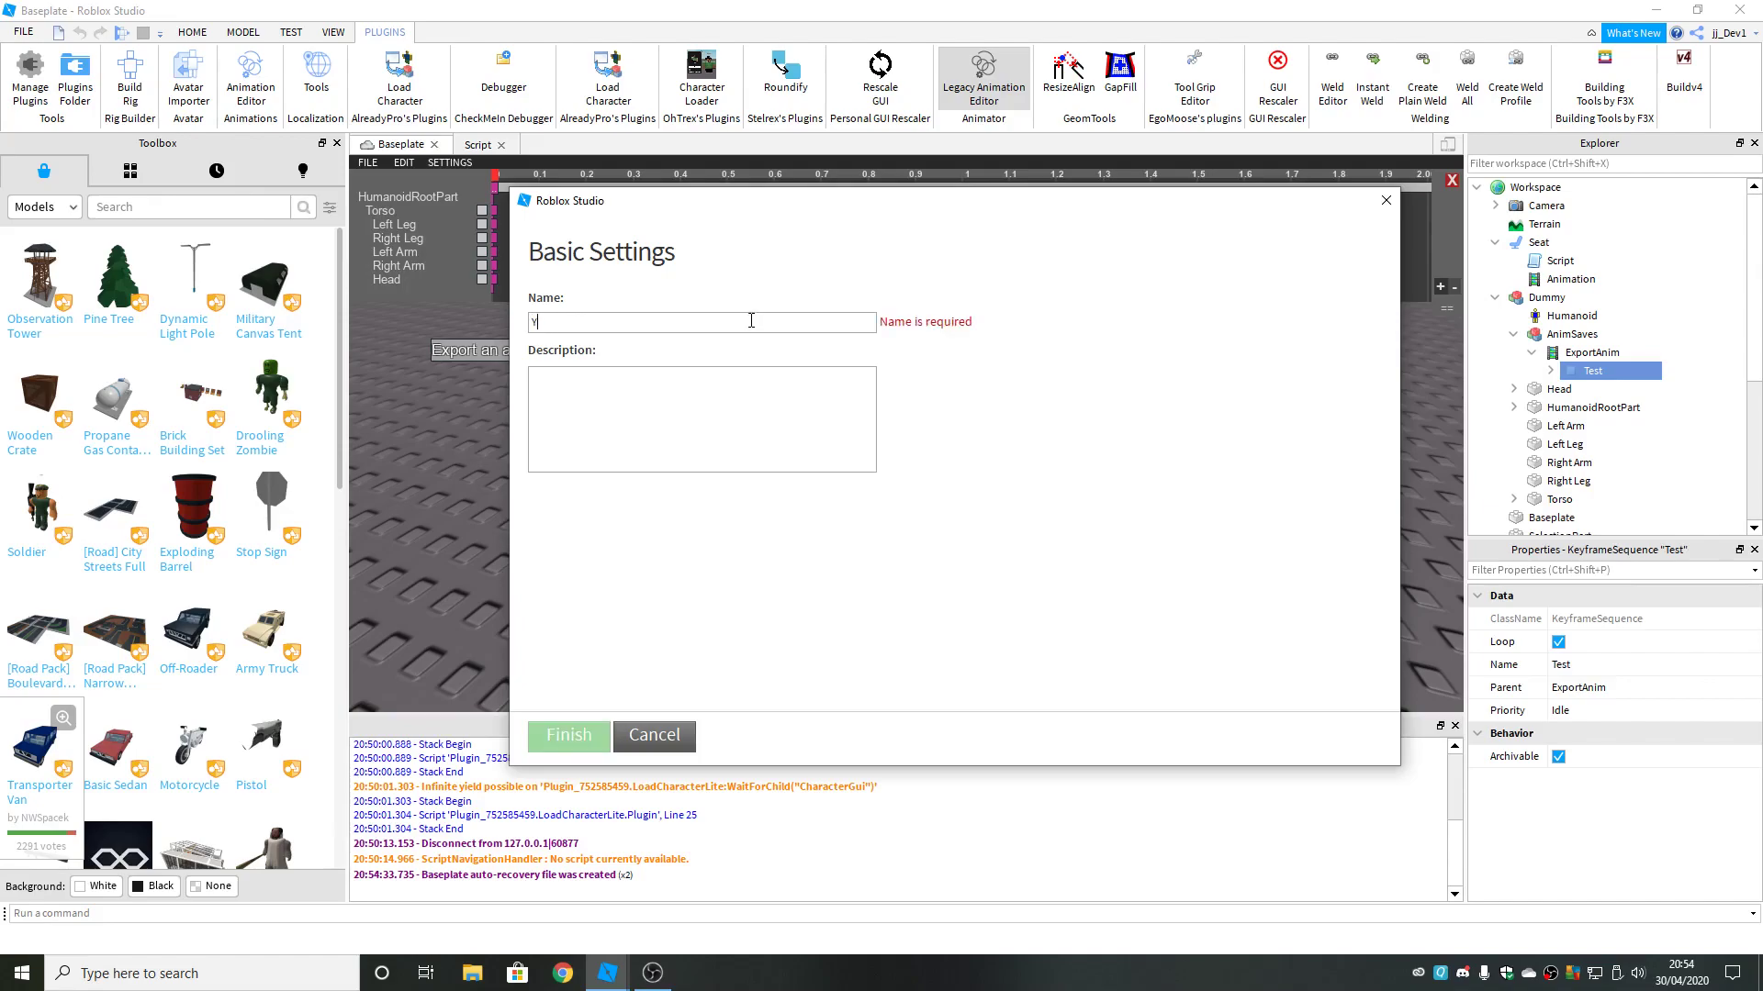
text(outube)
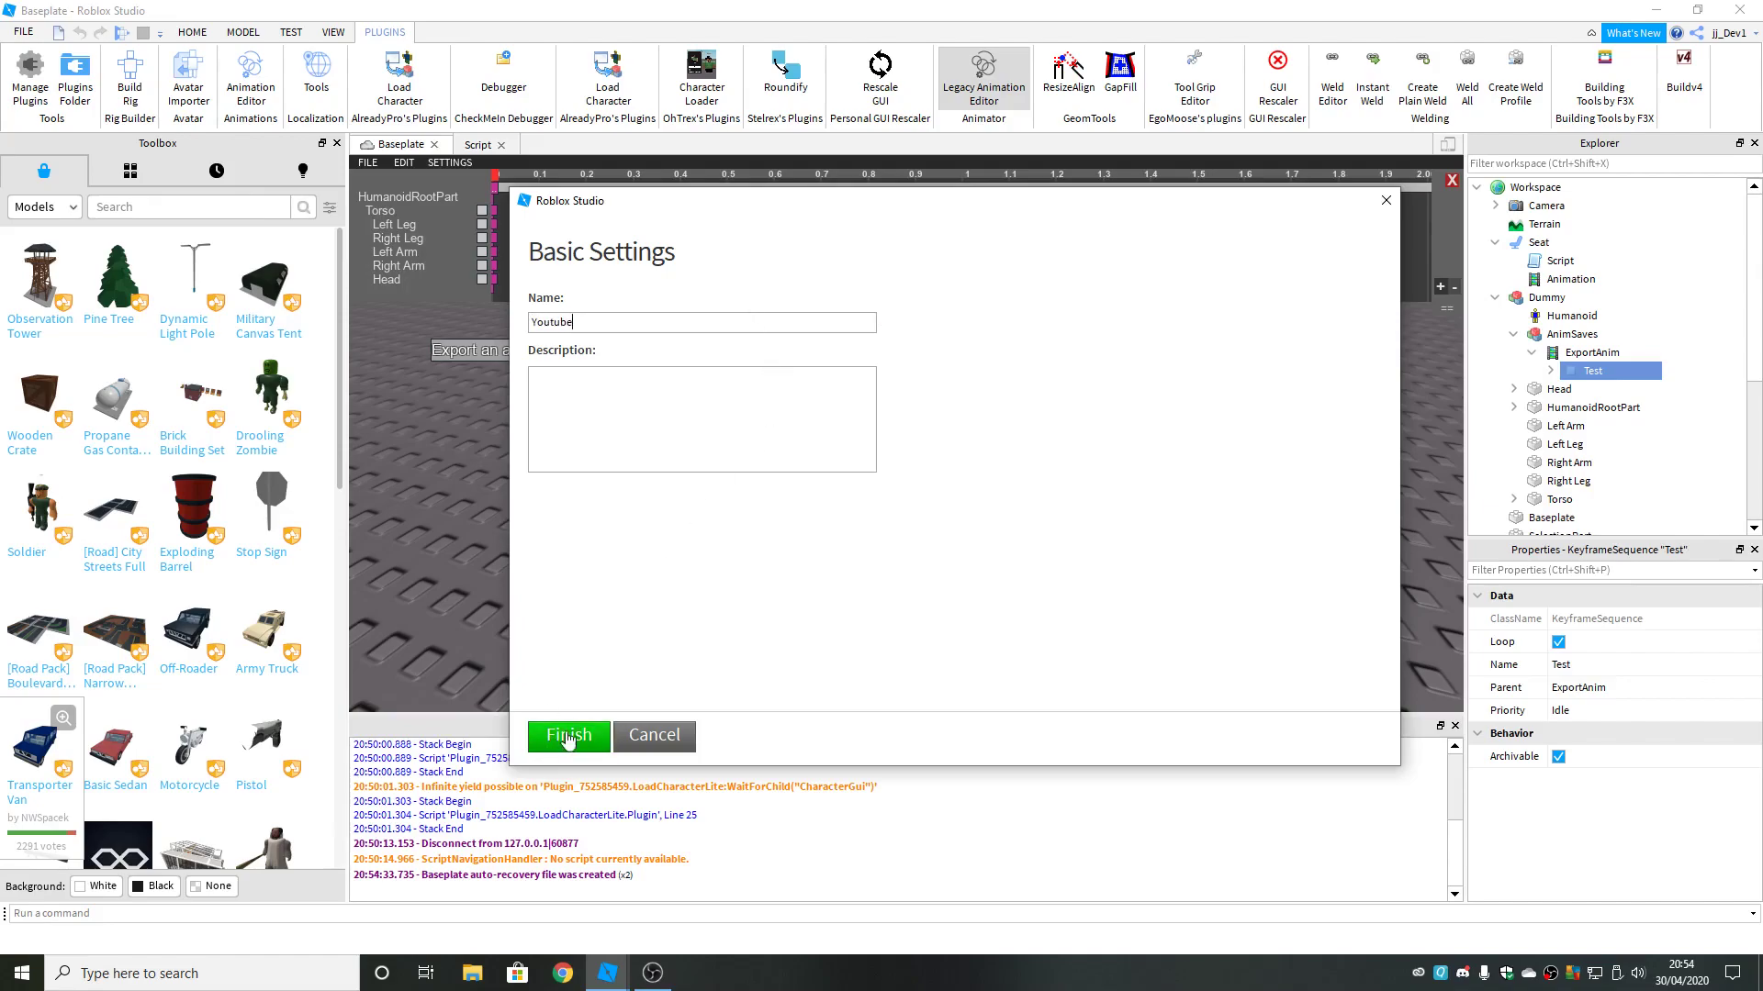
click(566, 736)
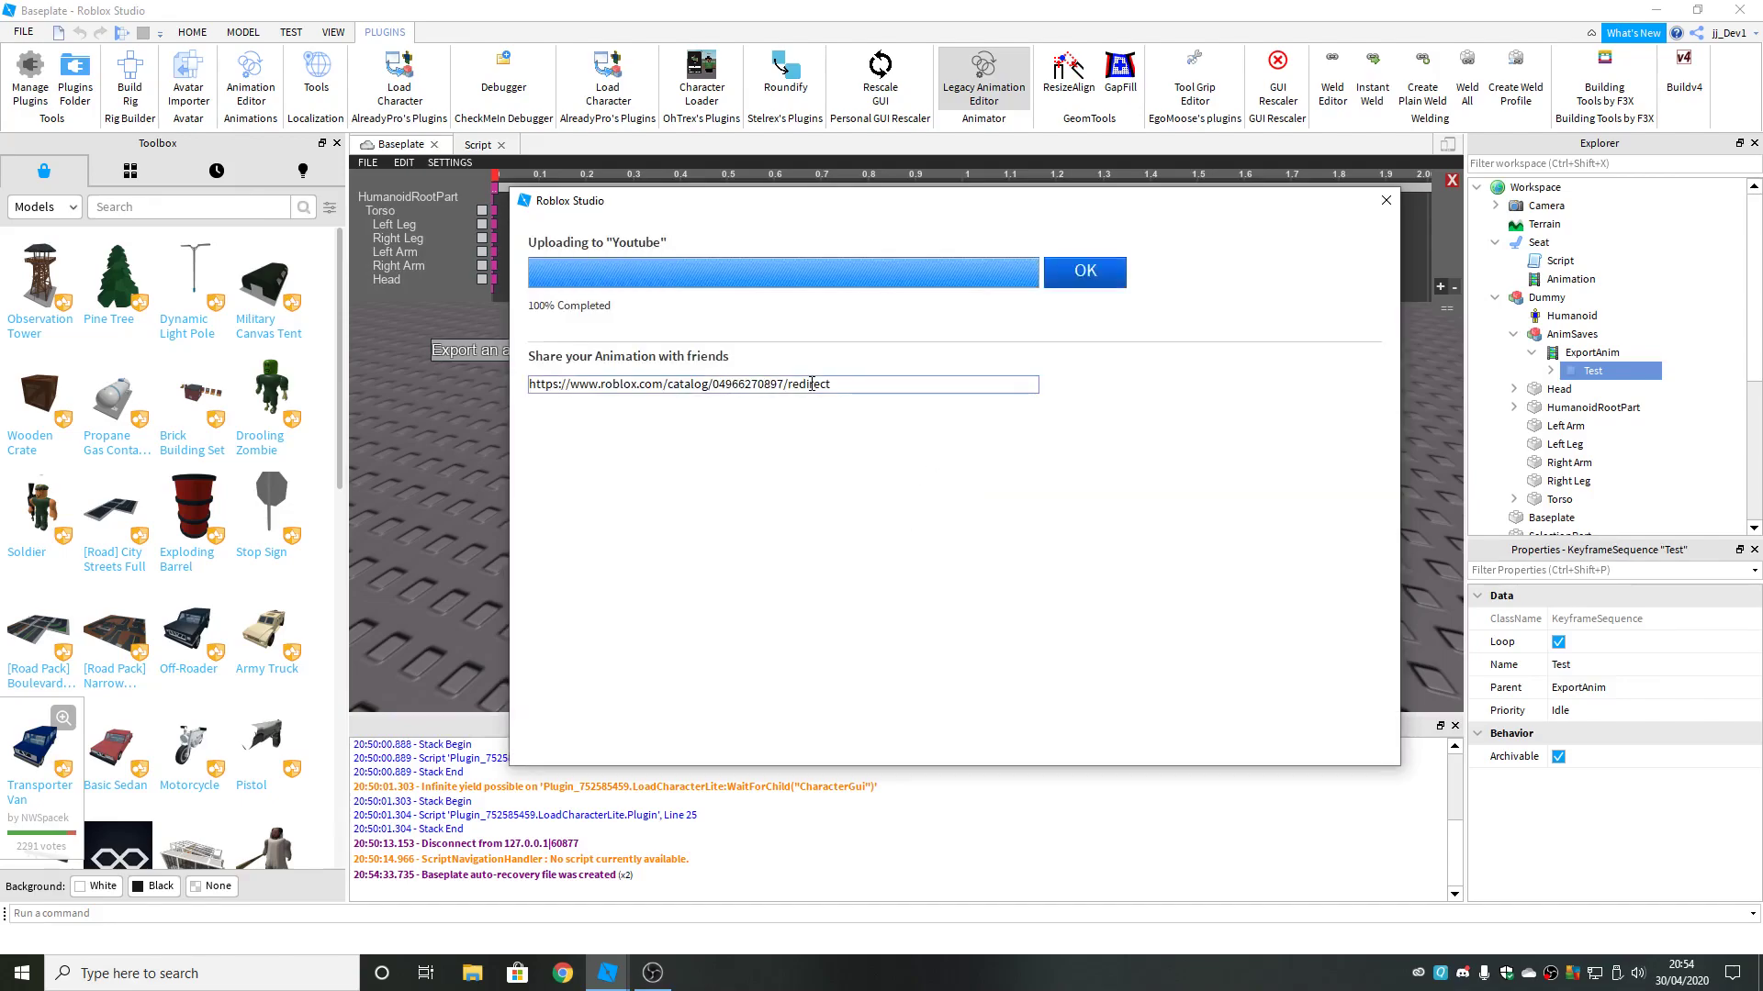
triple_click(813, 385)
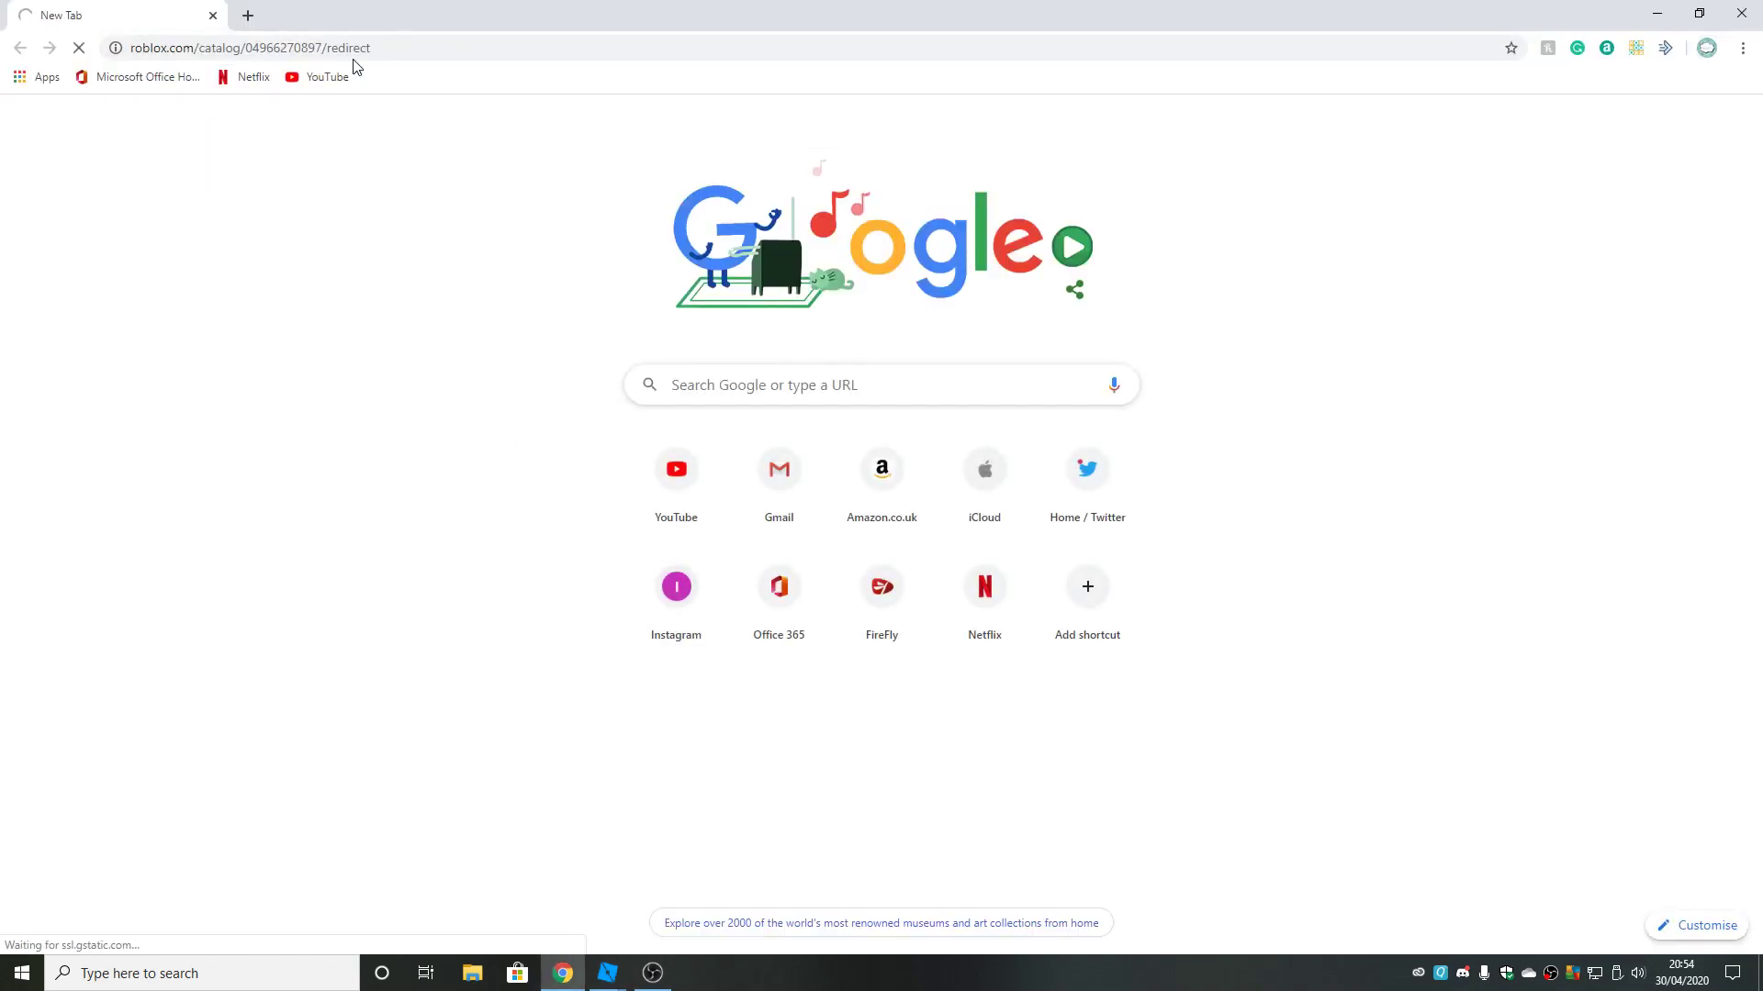
Select the Youtube animation's item ID in the Chrome address bar.
double_click(293, 49)
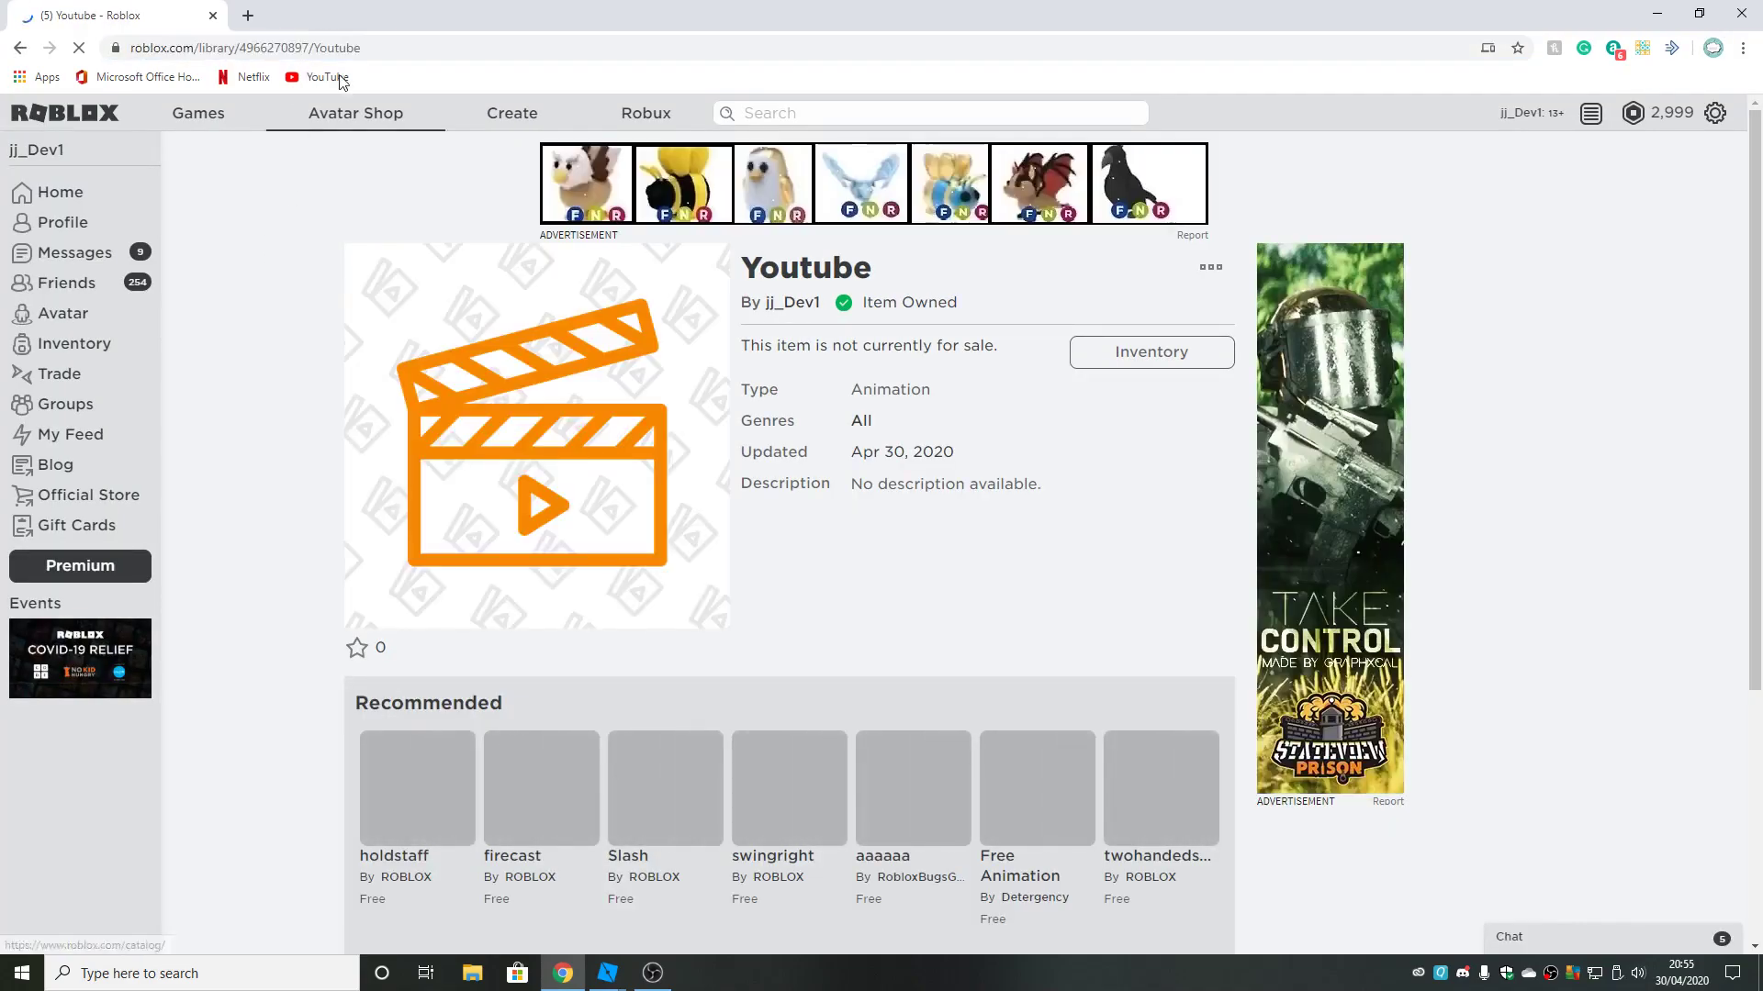
click(340, 49)
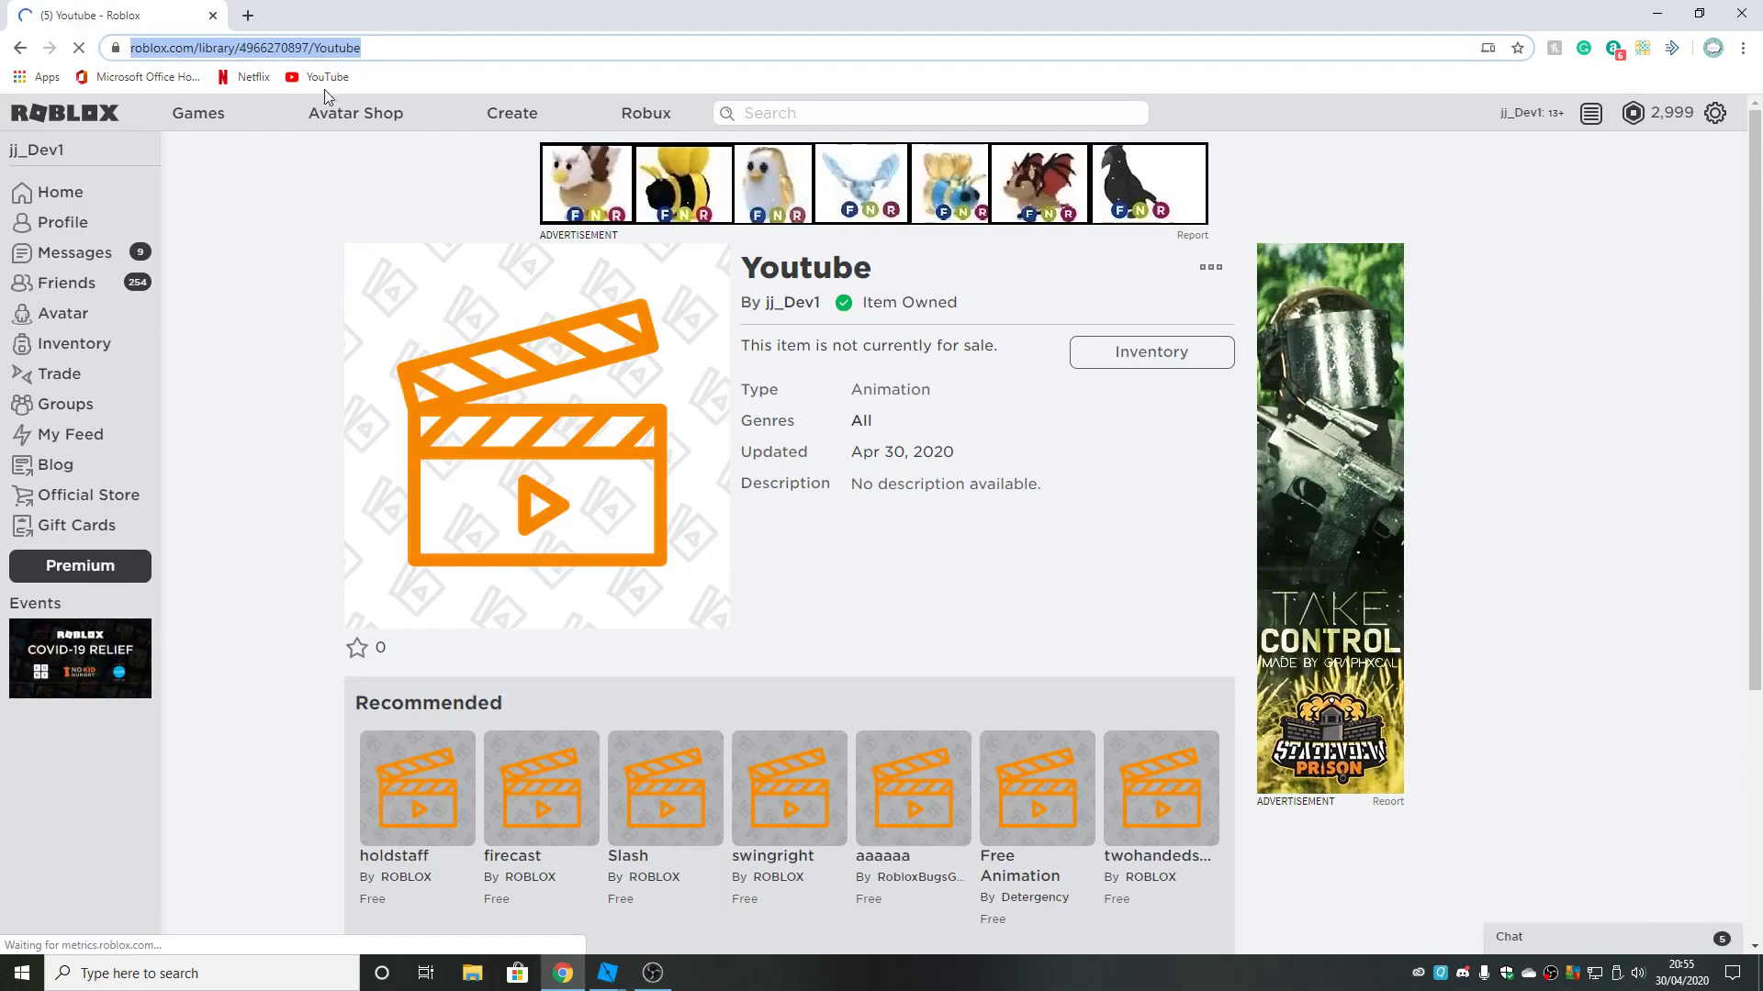
click(227, 296)
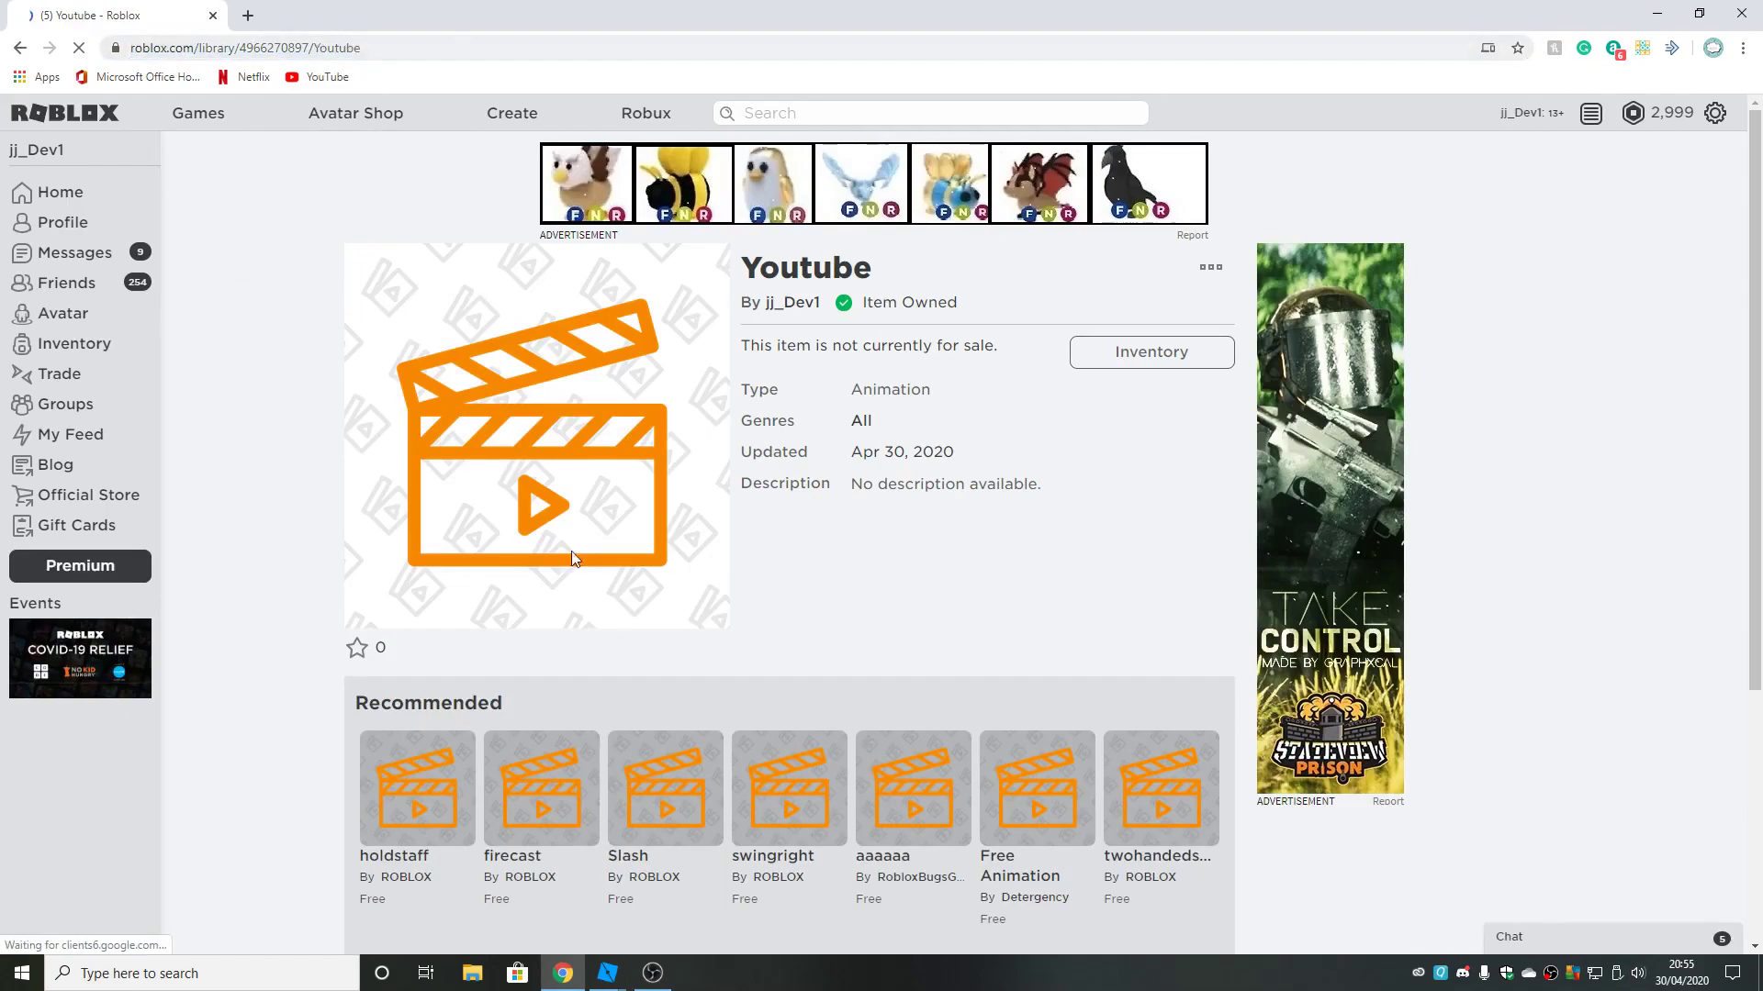
click(732, 890)
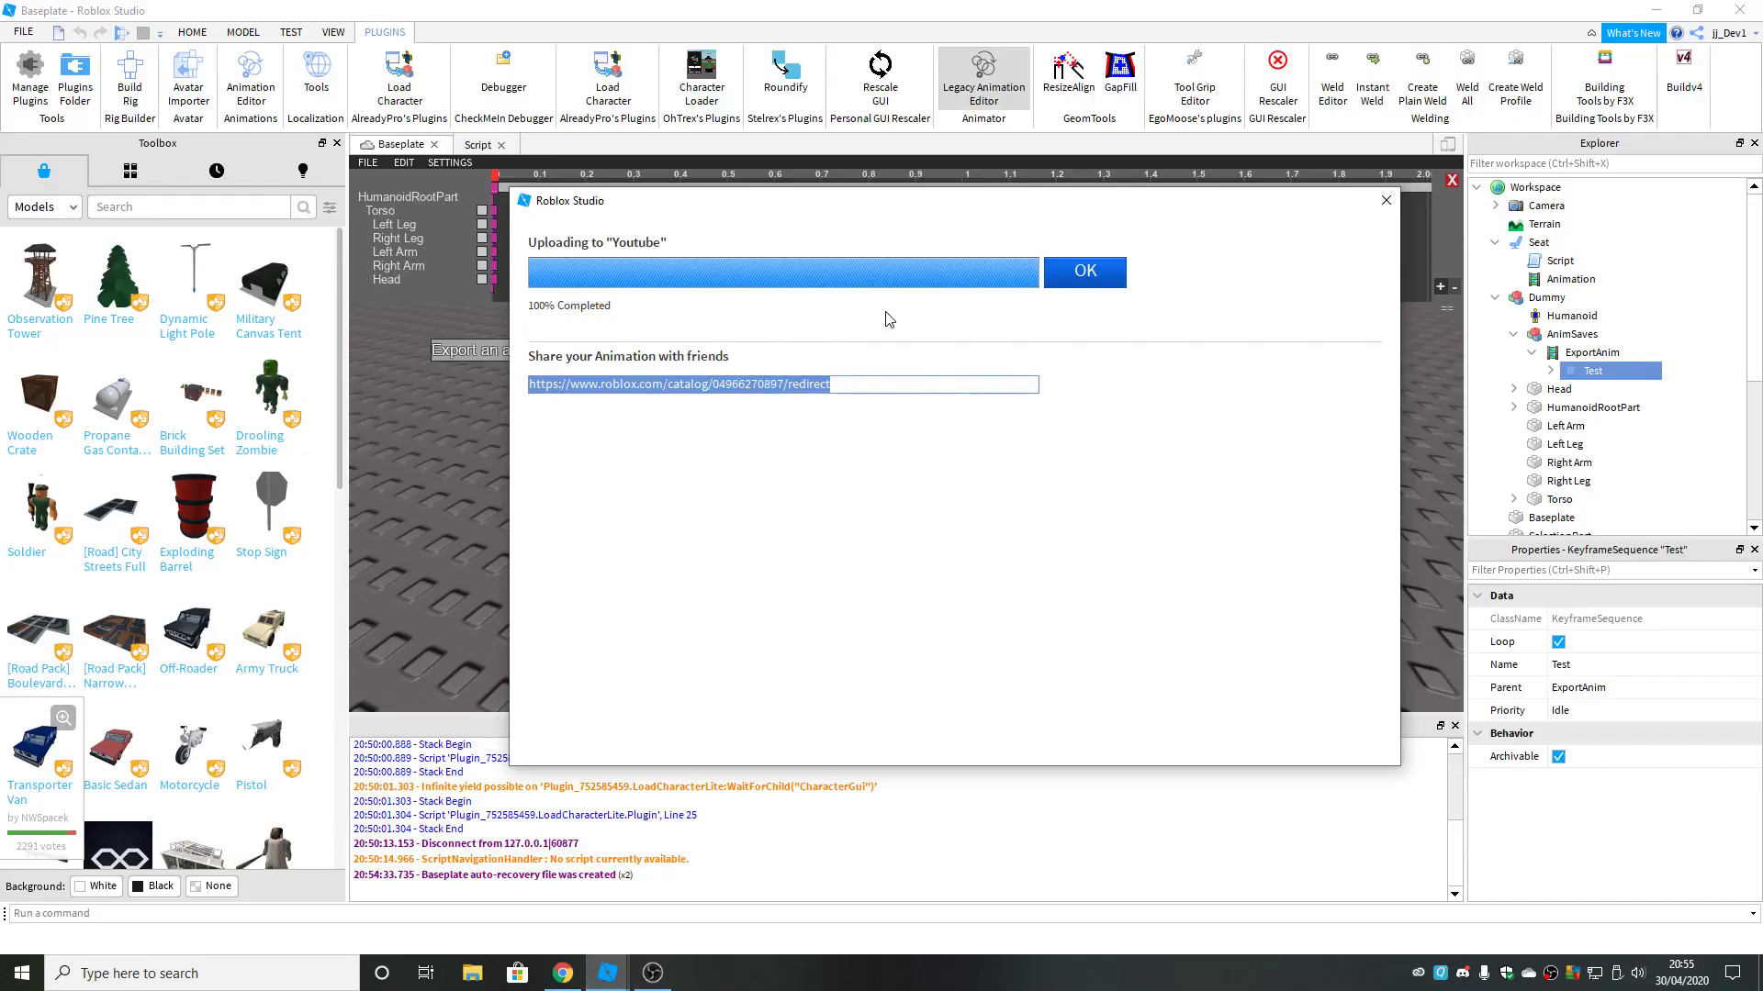
click(1085, 272)
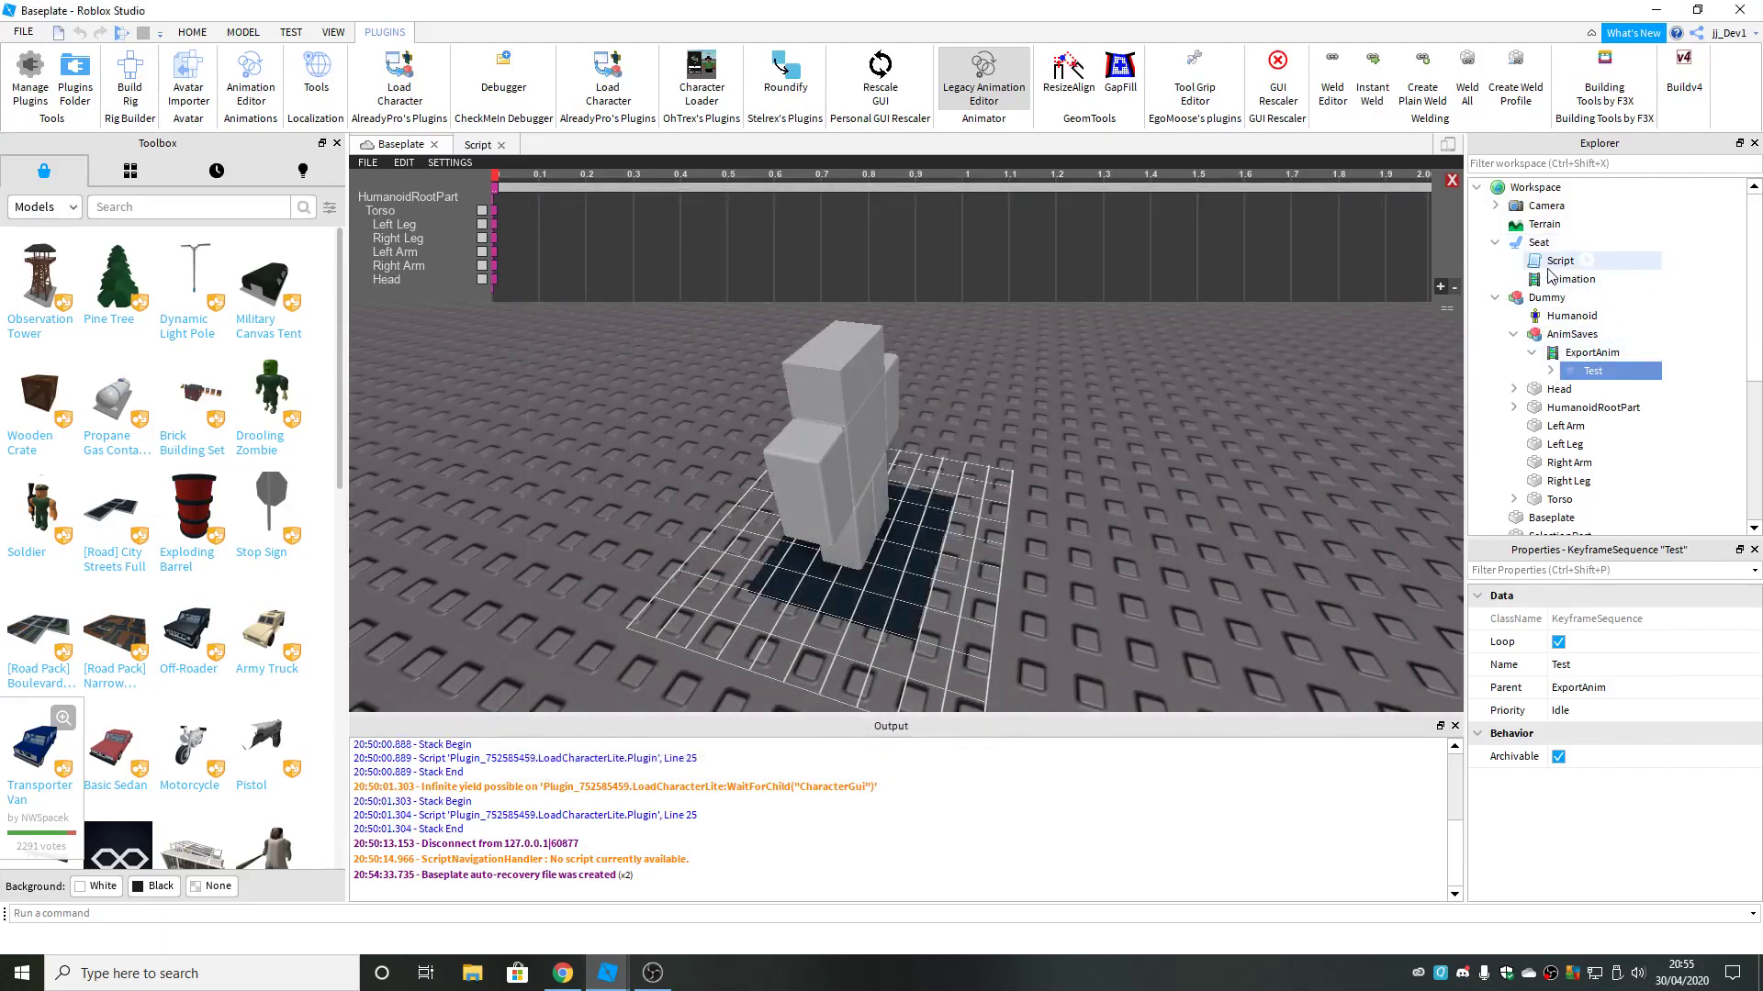
click(1548, 280)
click(1589, 617)
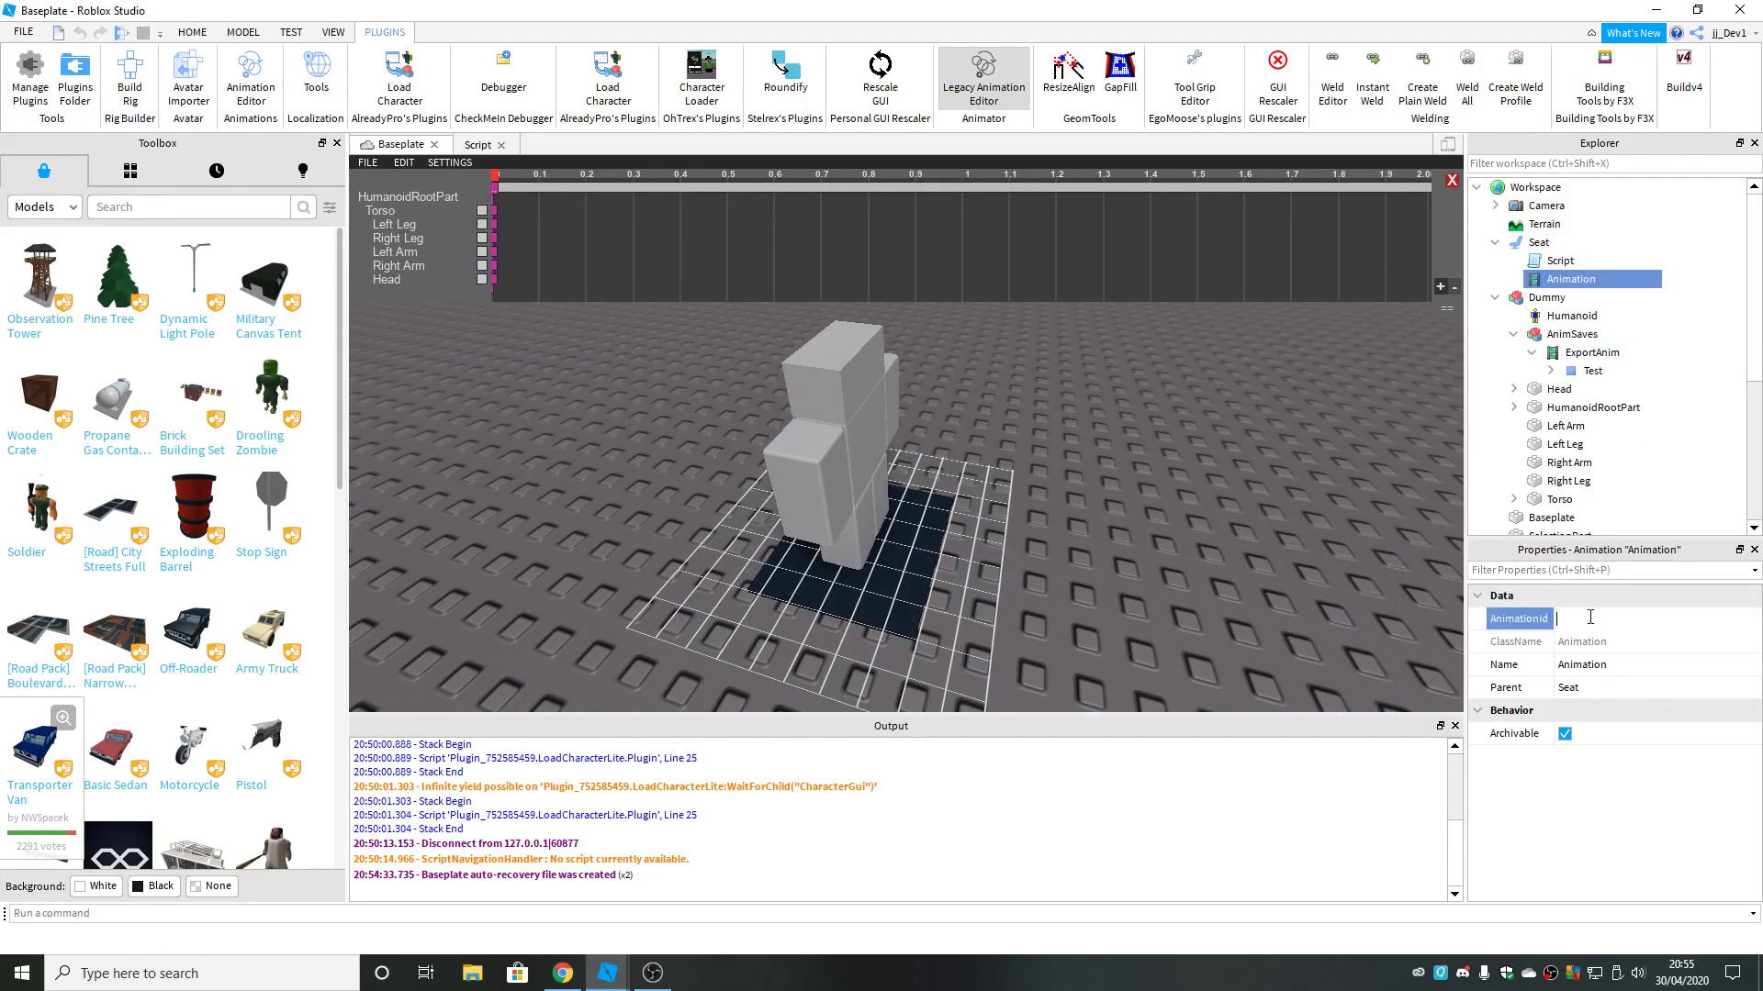
key(ctrl+v)
key(Return)
scroll(down, 3)
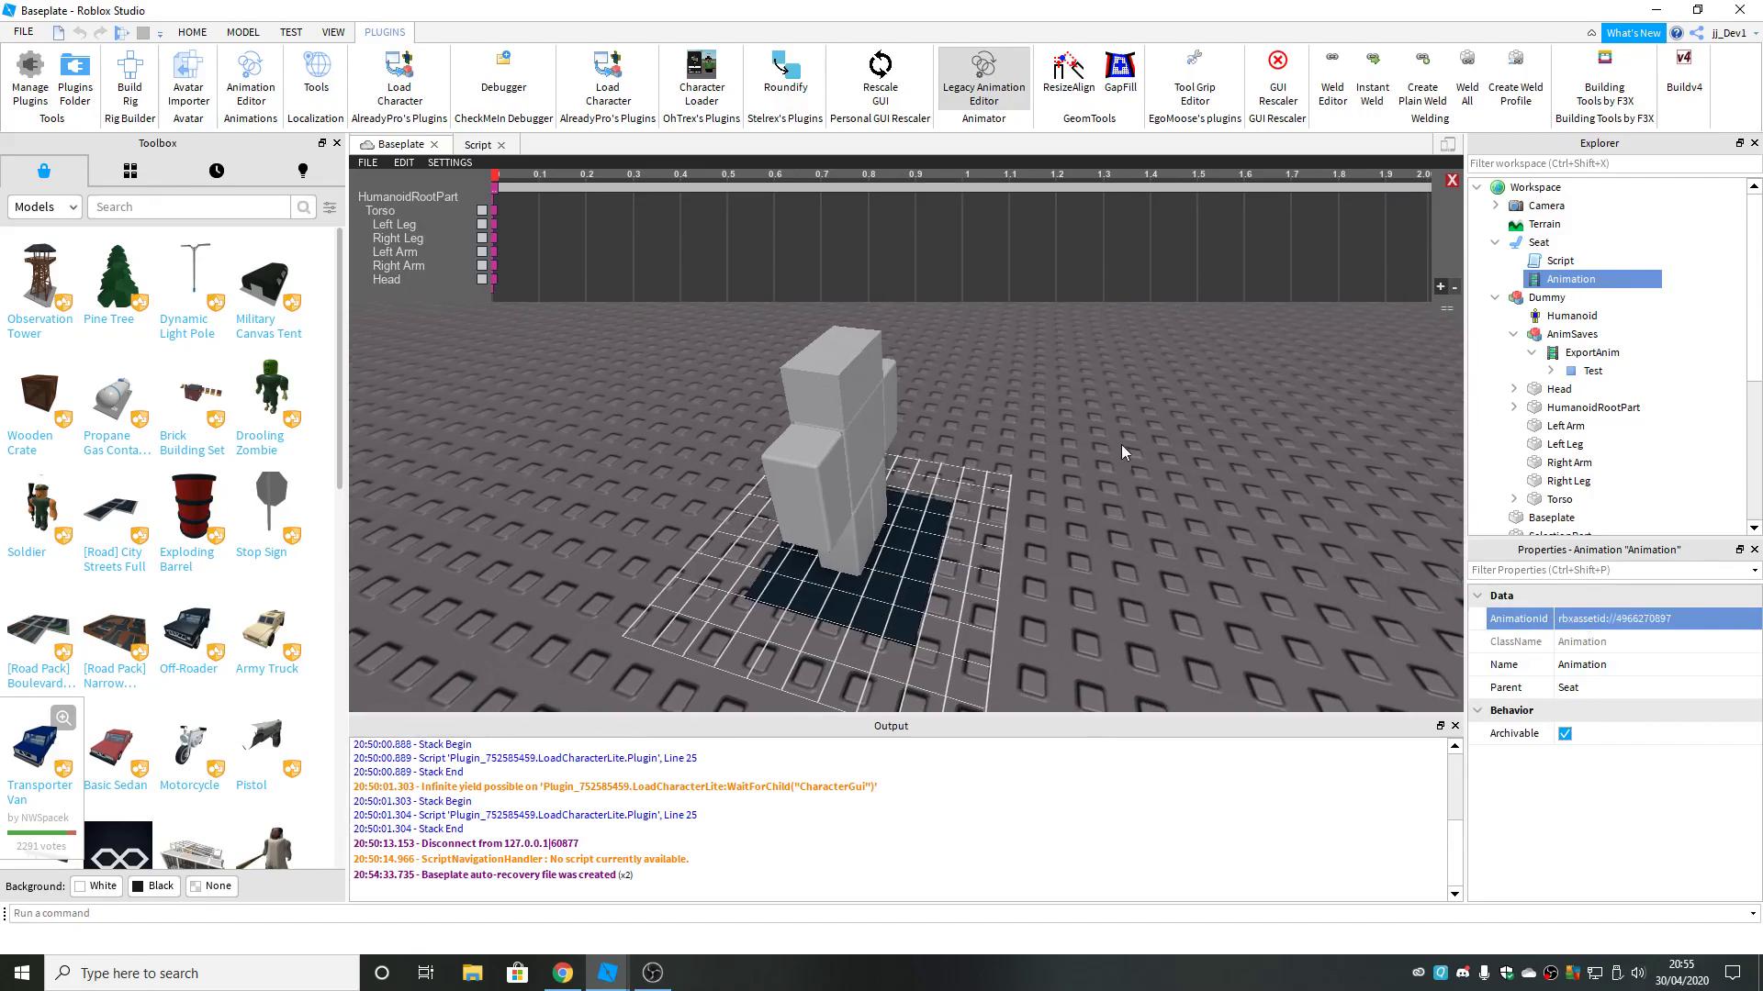
scroll(down, 3)
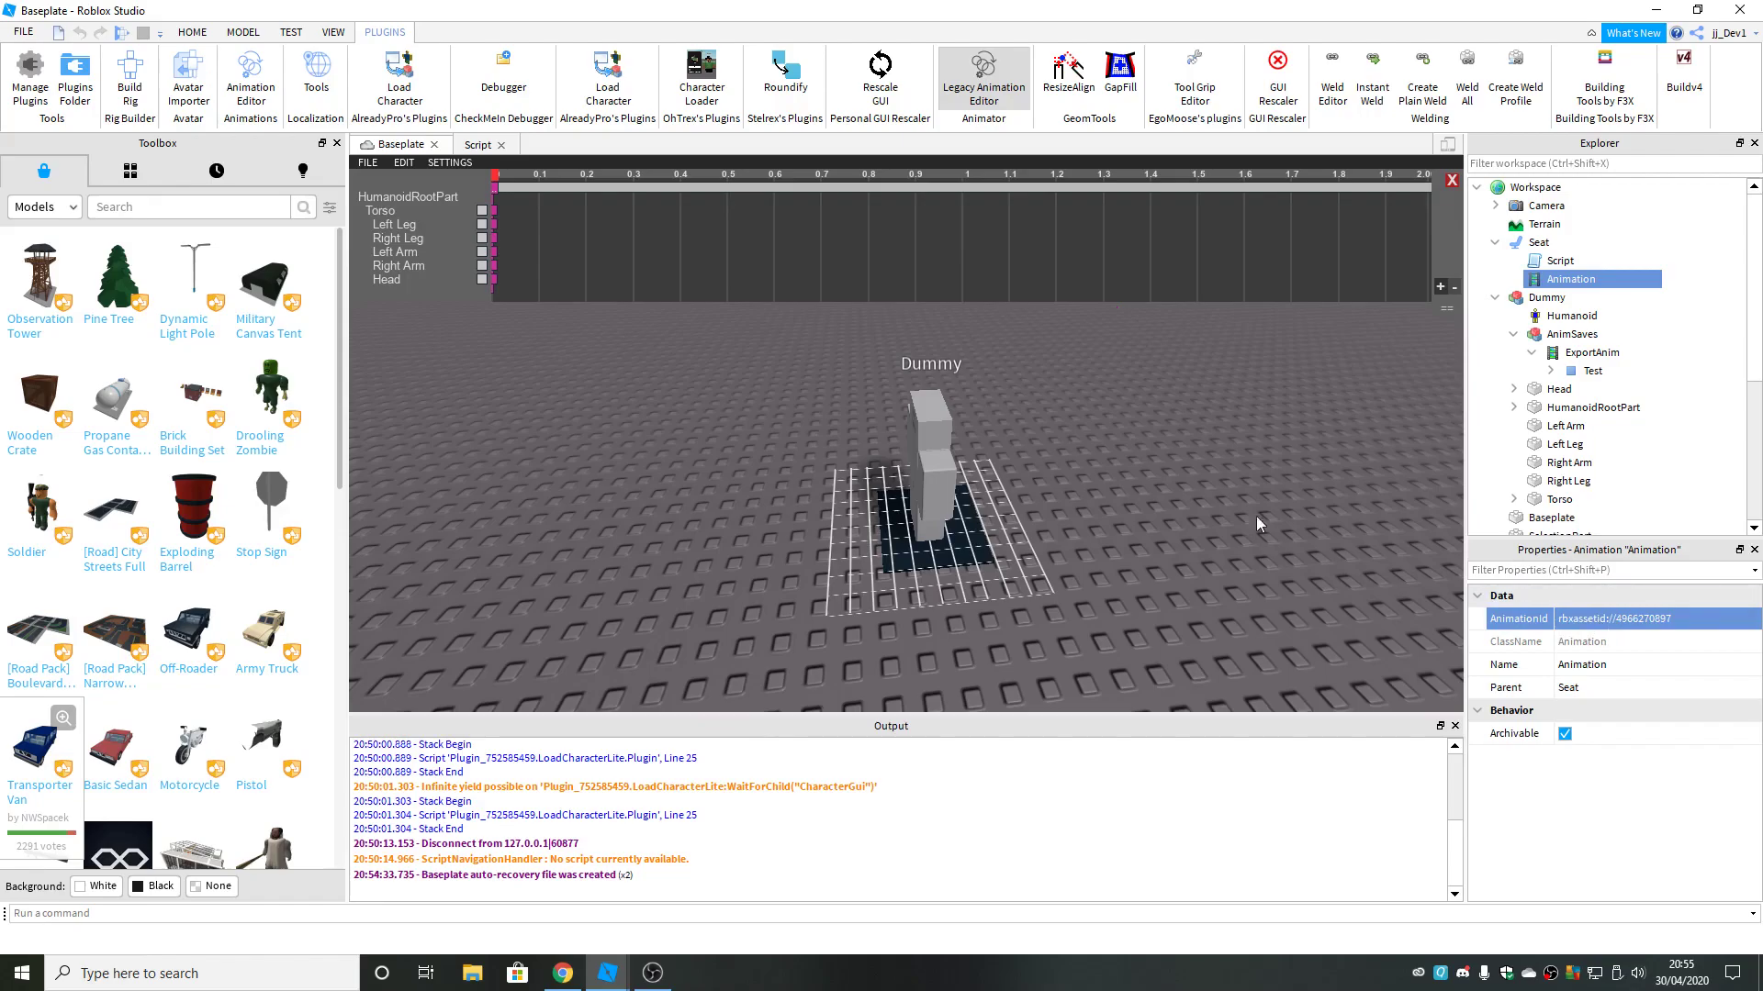
scroll(up, 3)
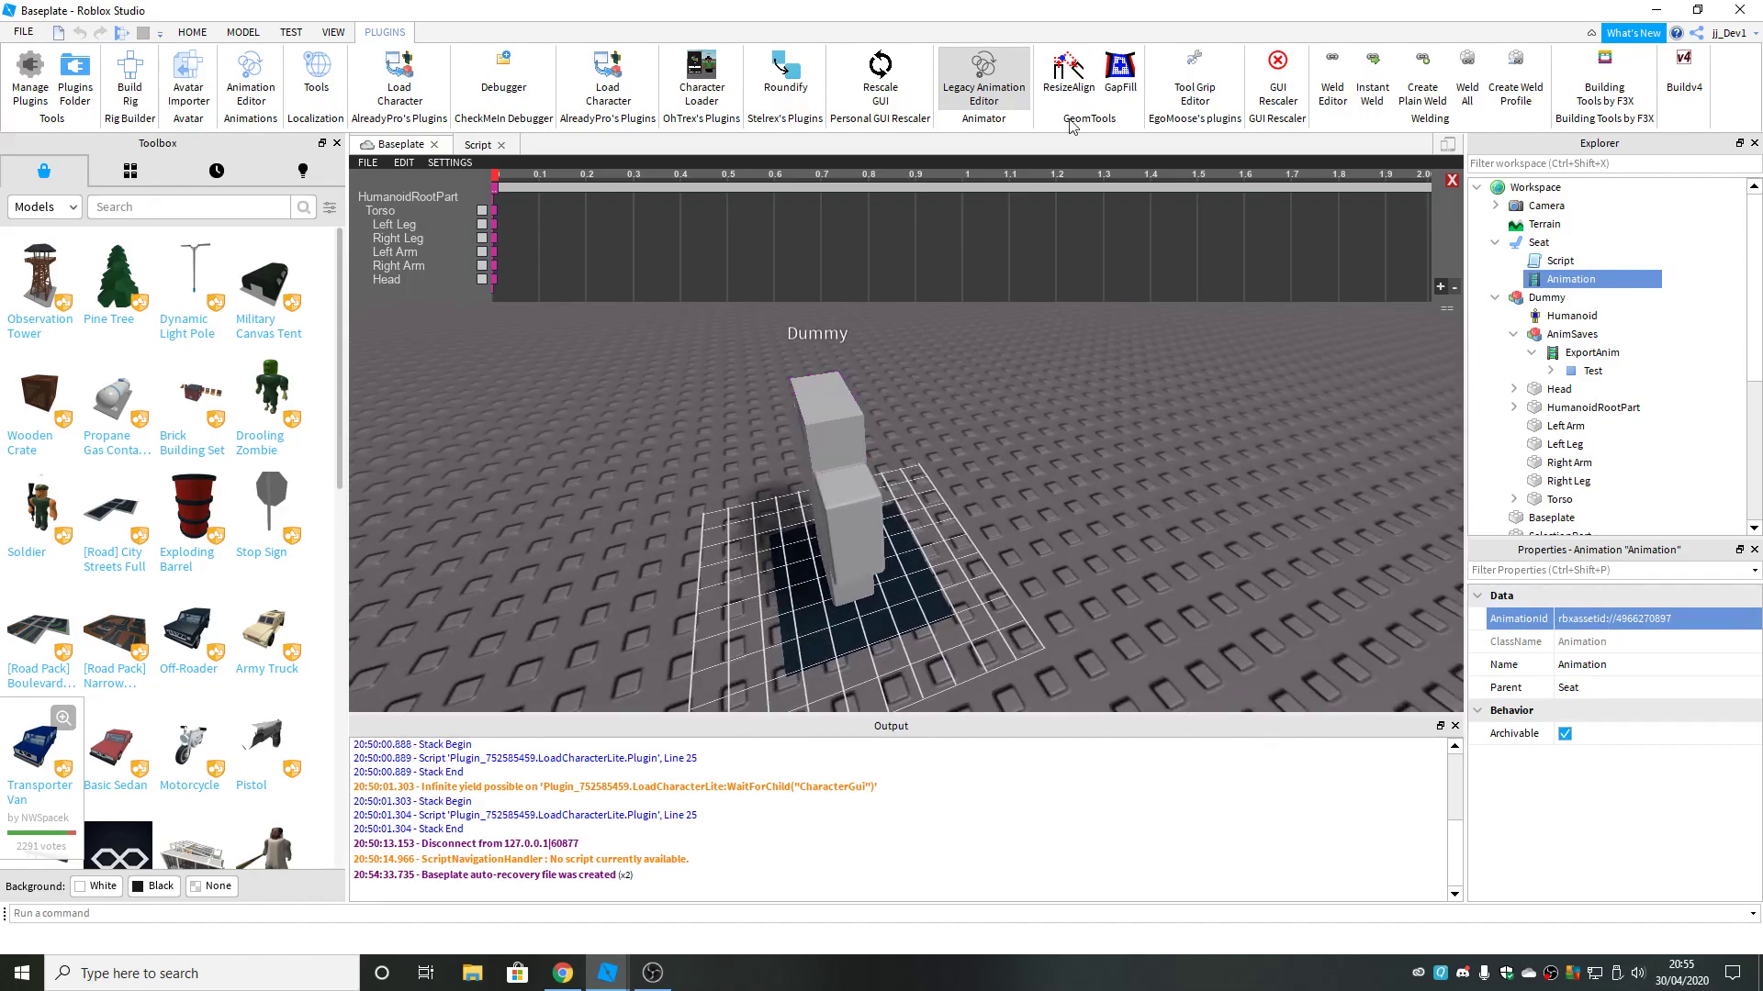
Close the Animation Editor, discarding unsaved progress, and delete the Dummy rig.
click(973, 78)
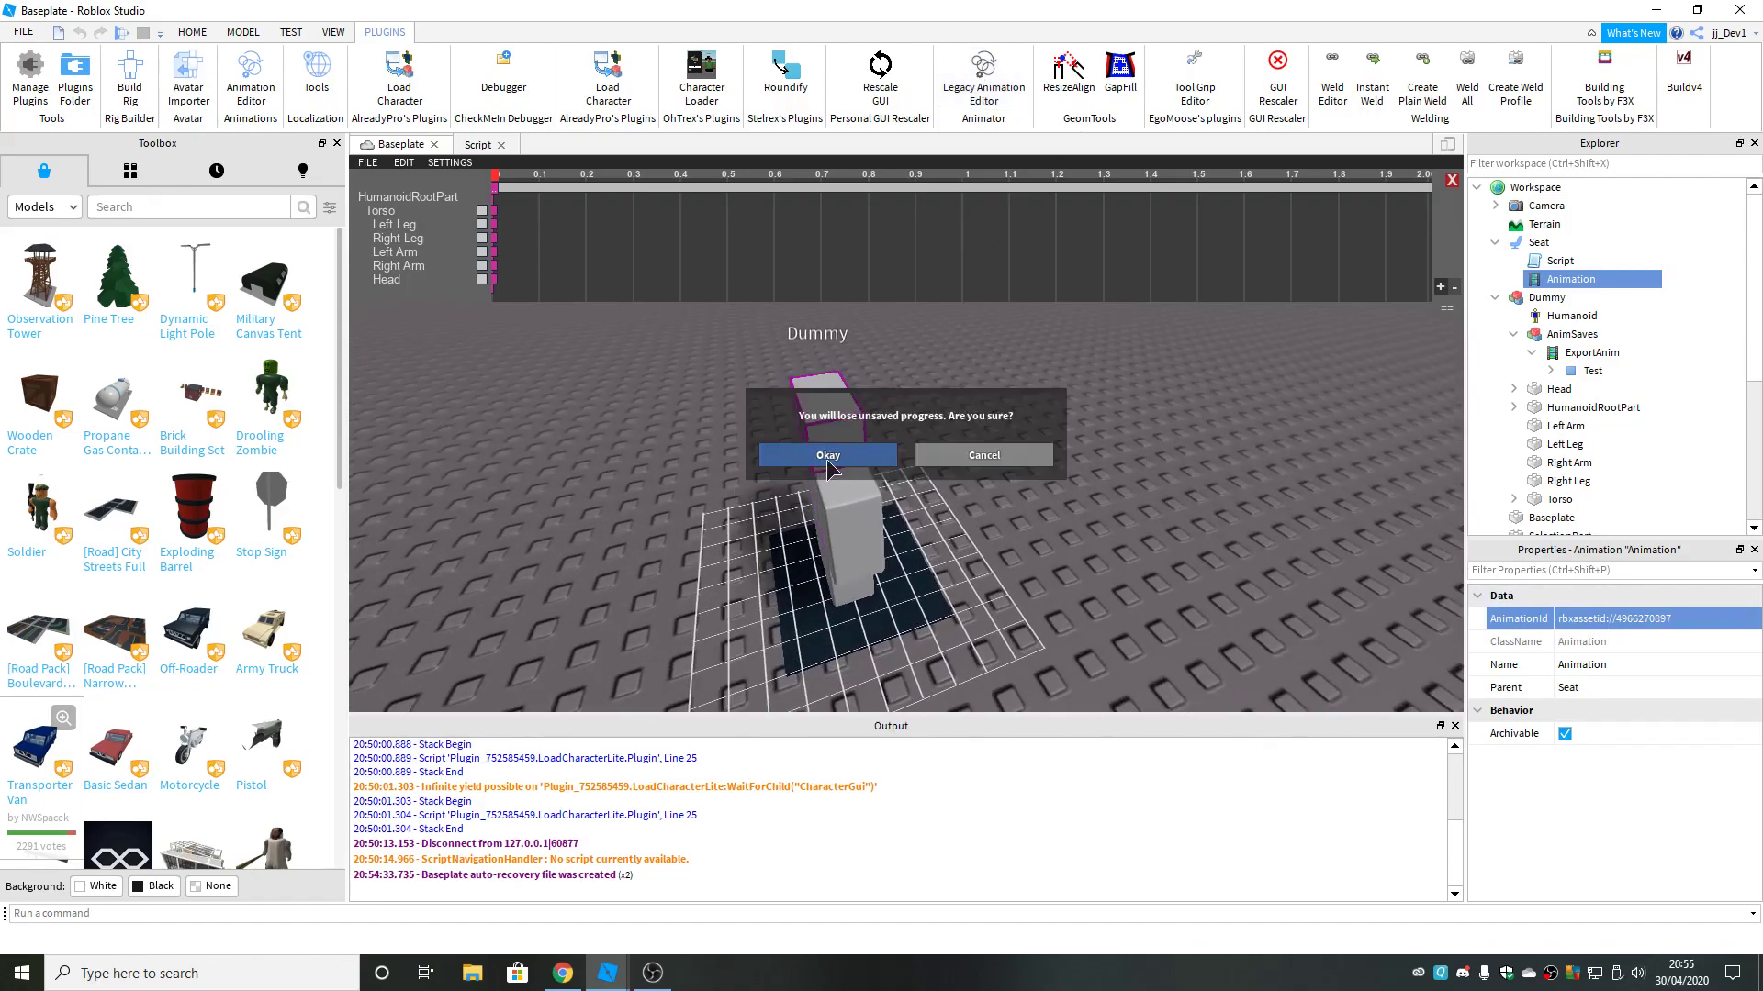
click(832, 457)
key(Delete)
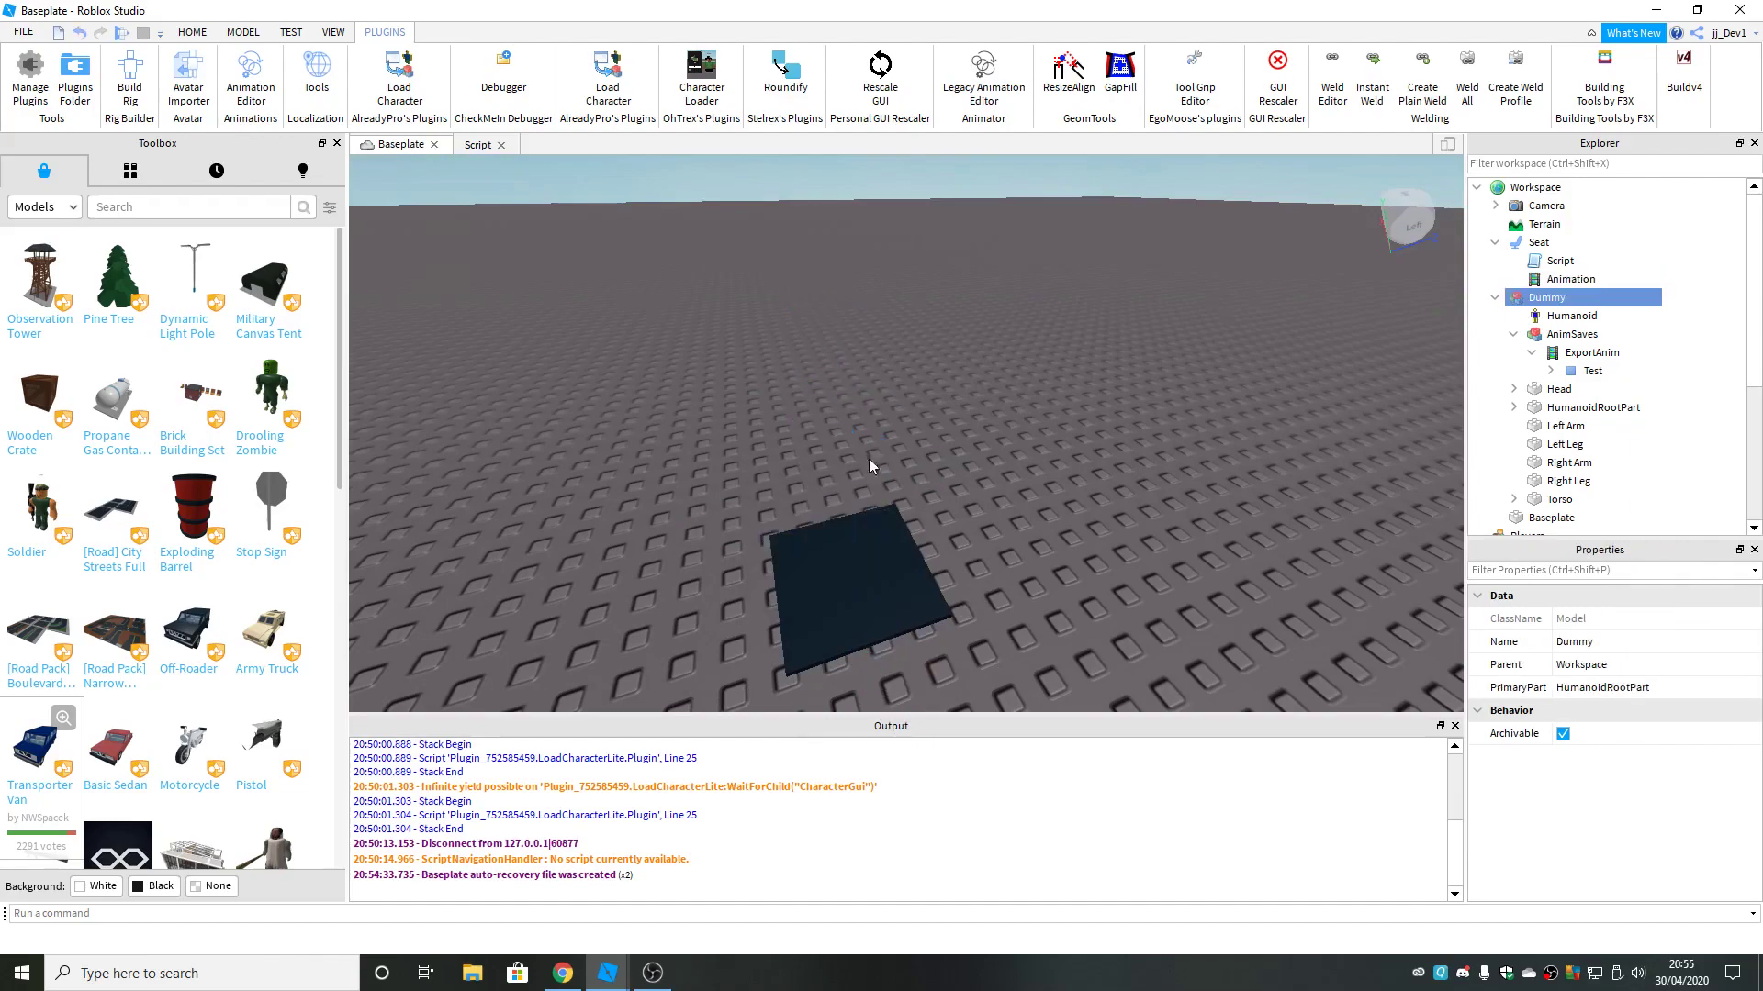
scroll(down, 3)
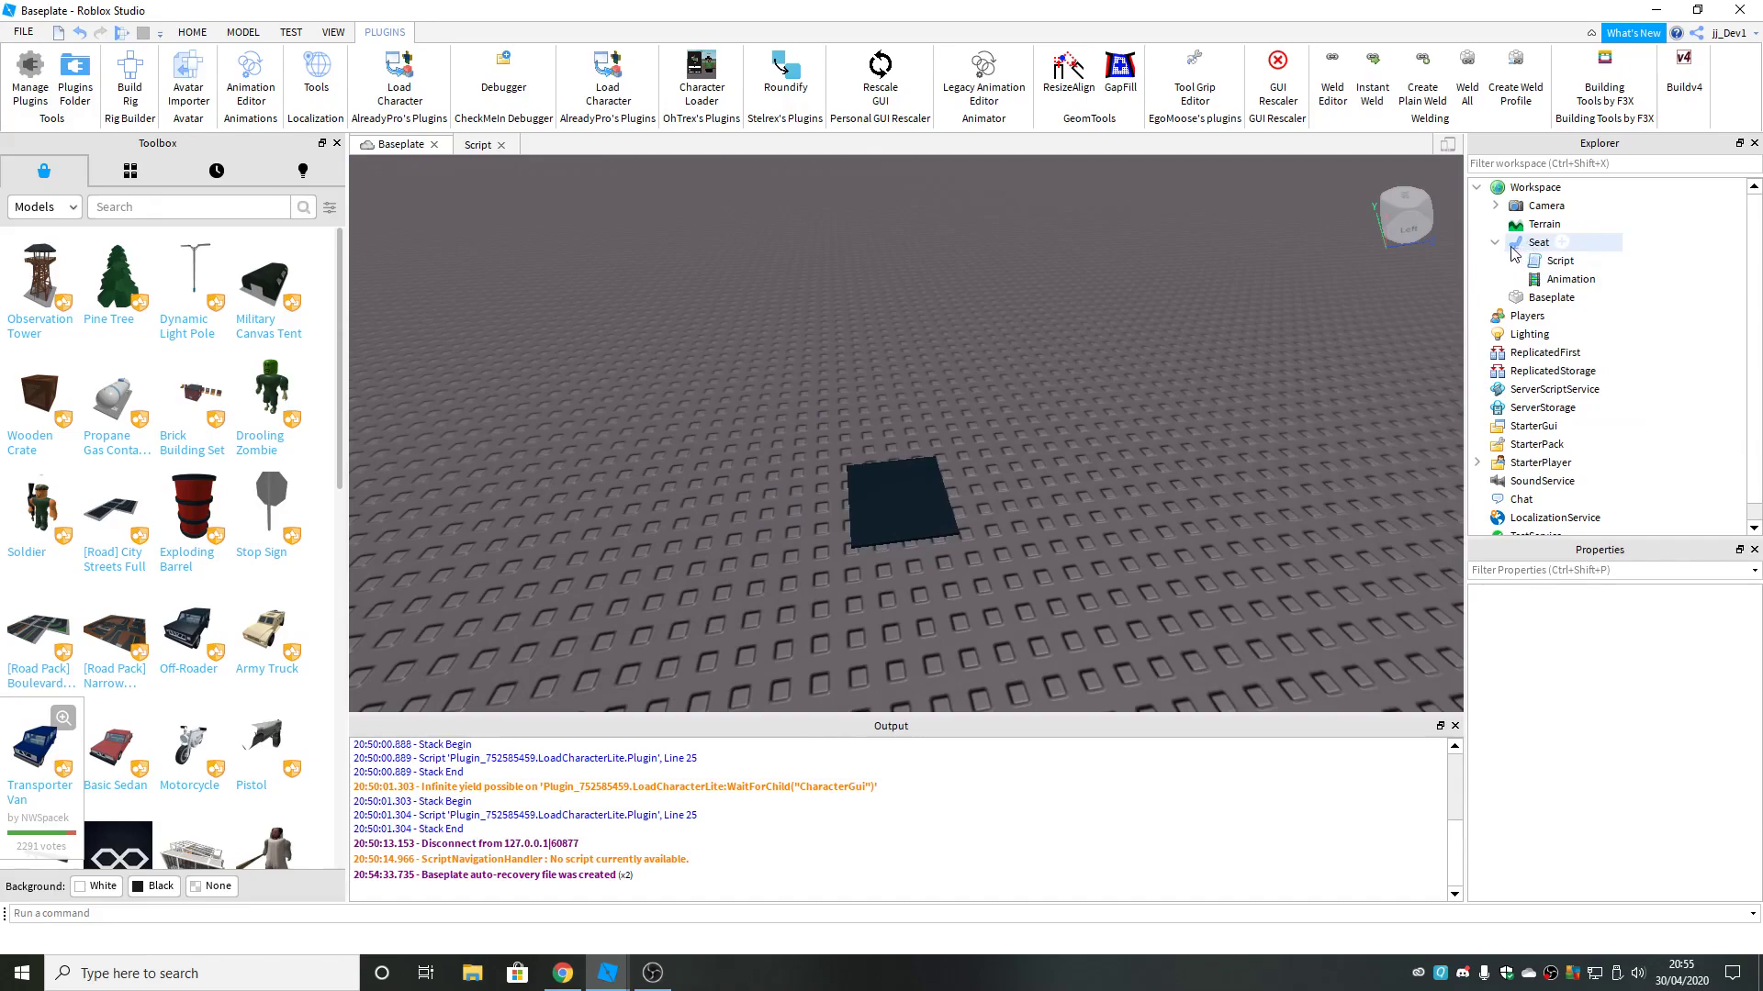
click(206, 34)
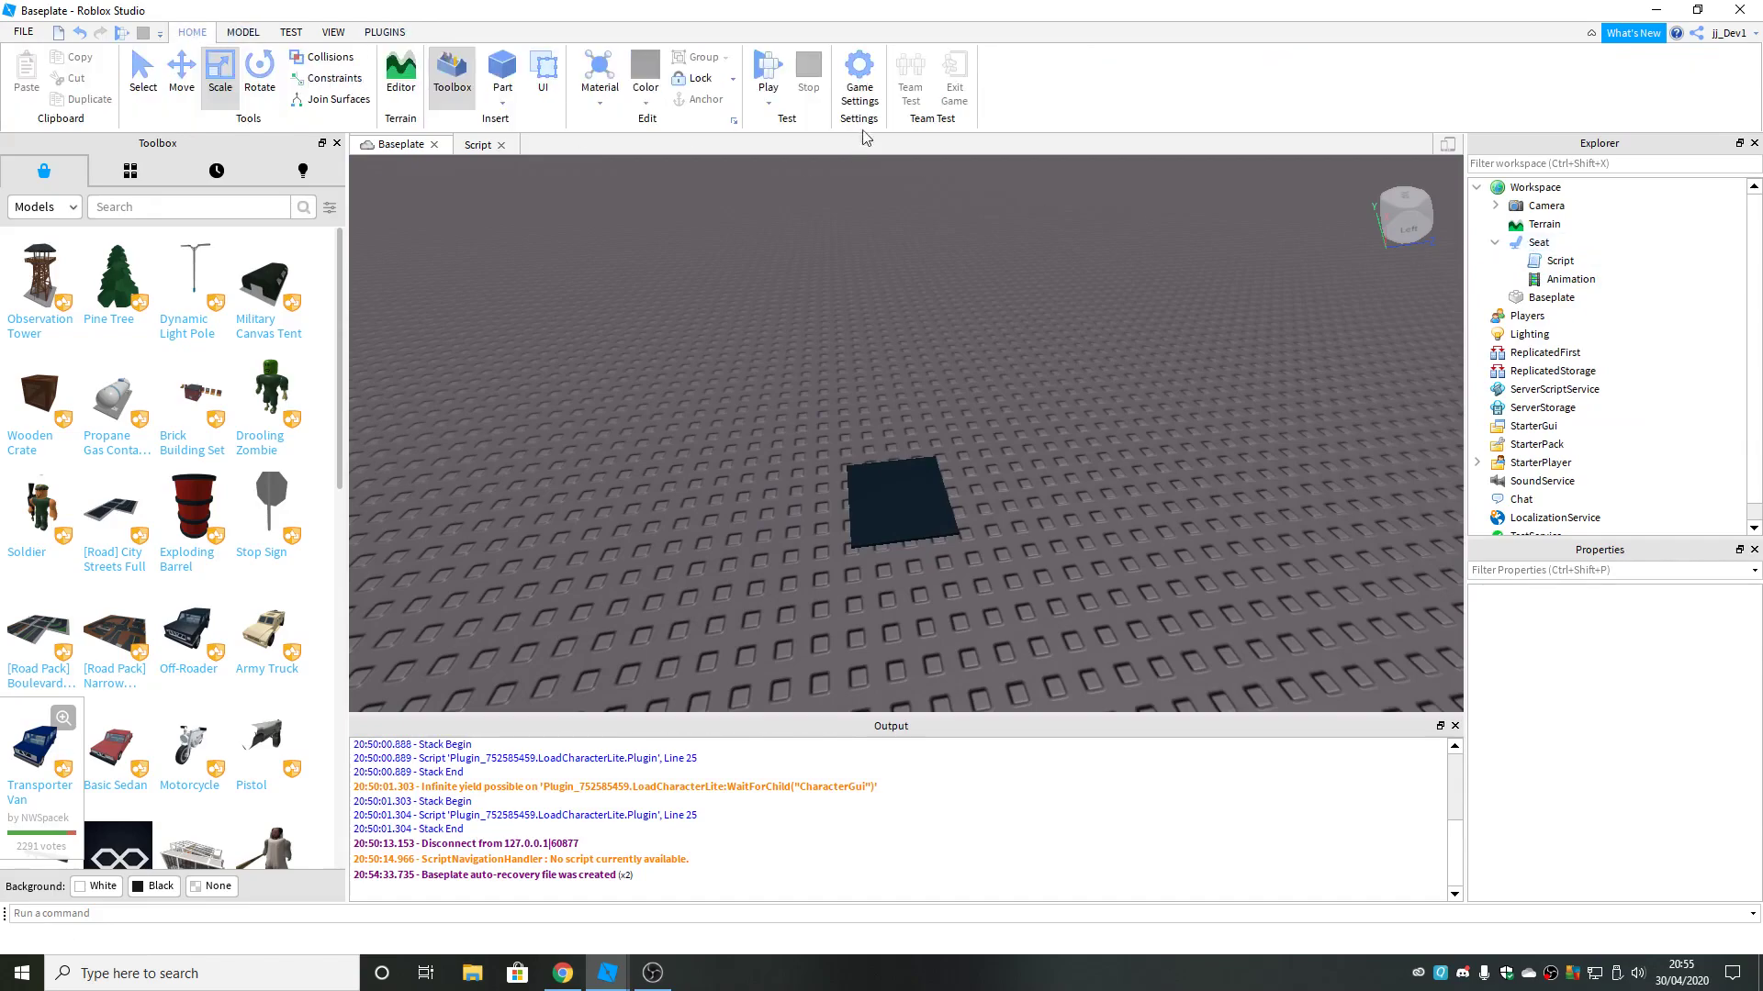
click(860, 70)
click(506, 319)
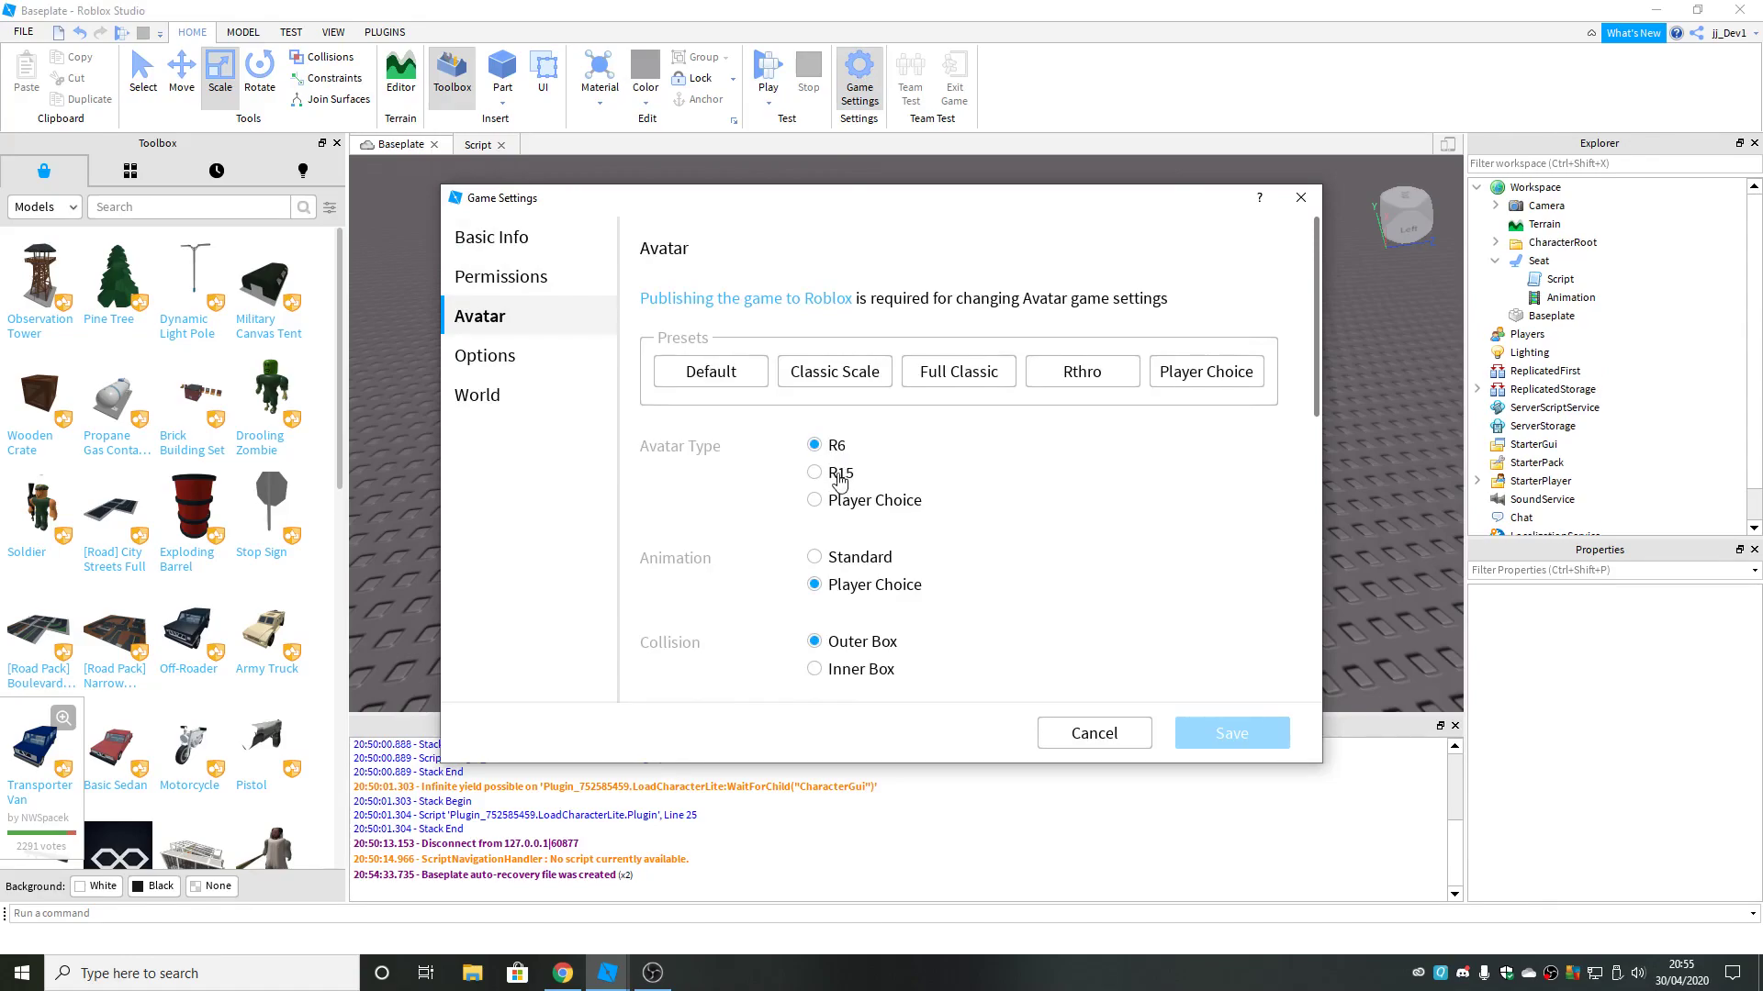
click(815, 472)
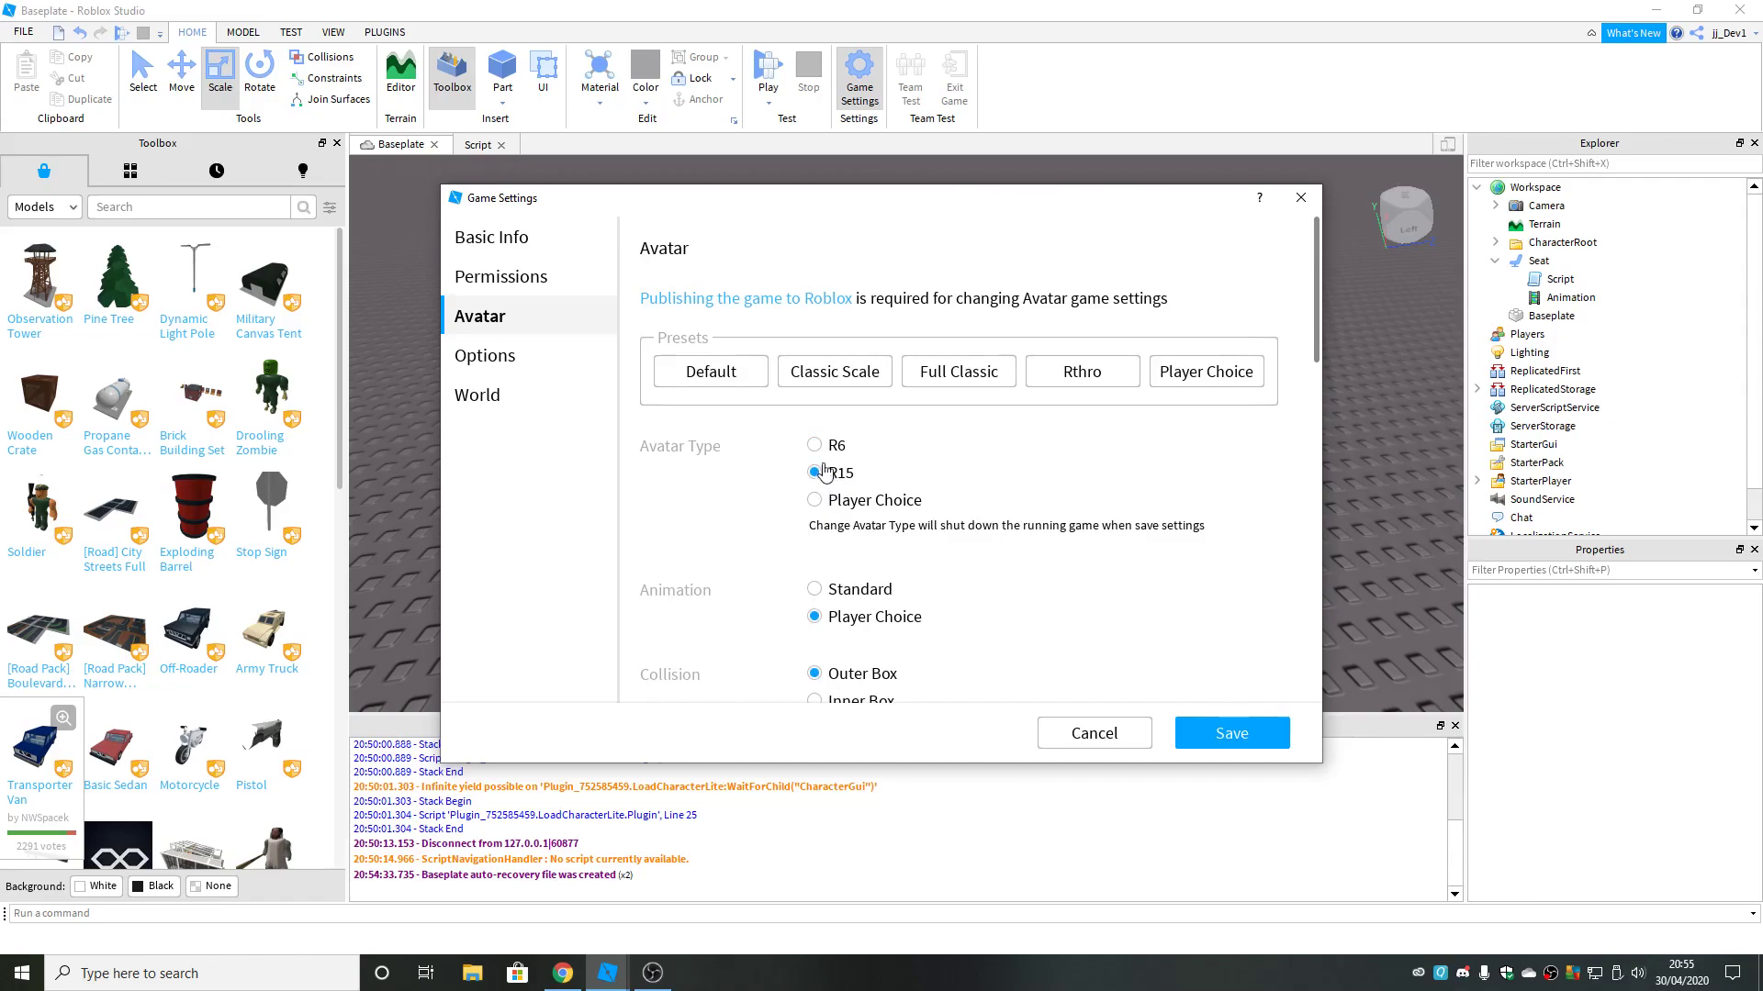
click(815, 445)
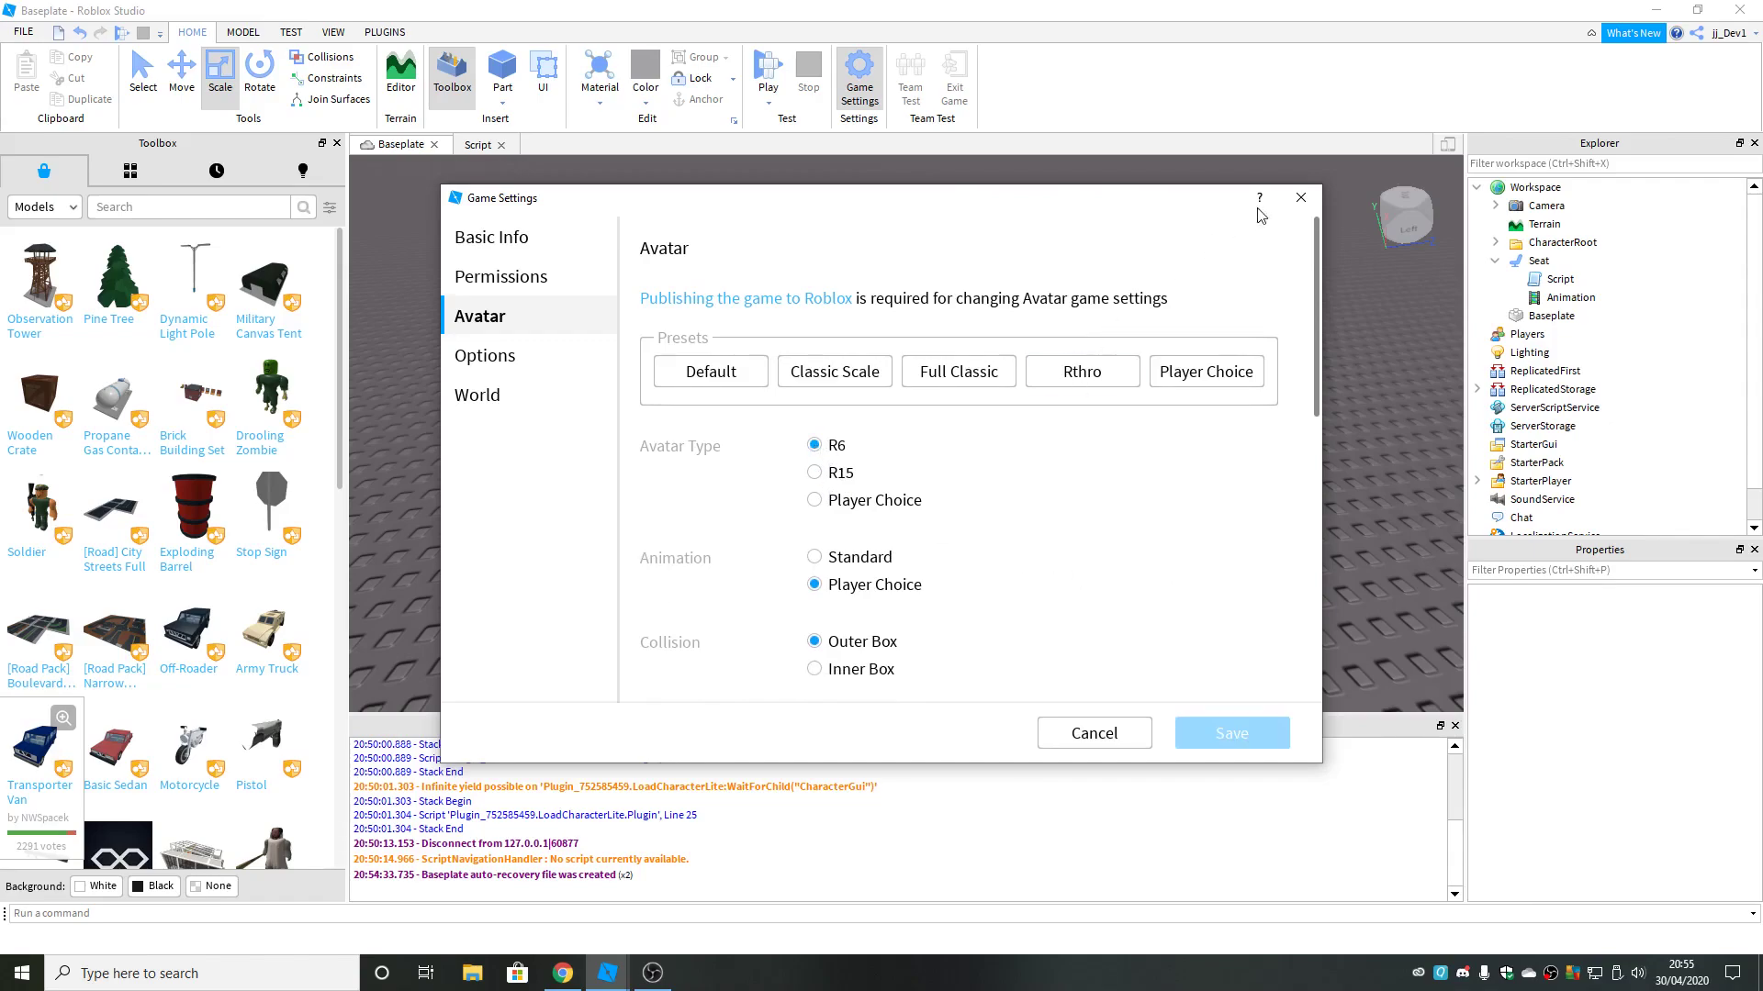
click(1300, 198)
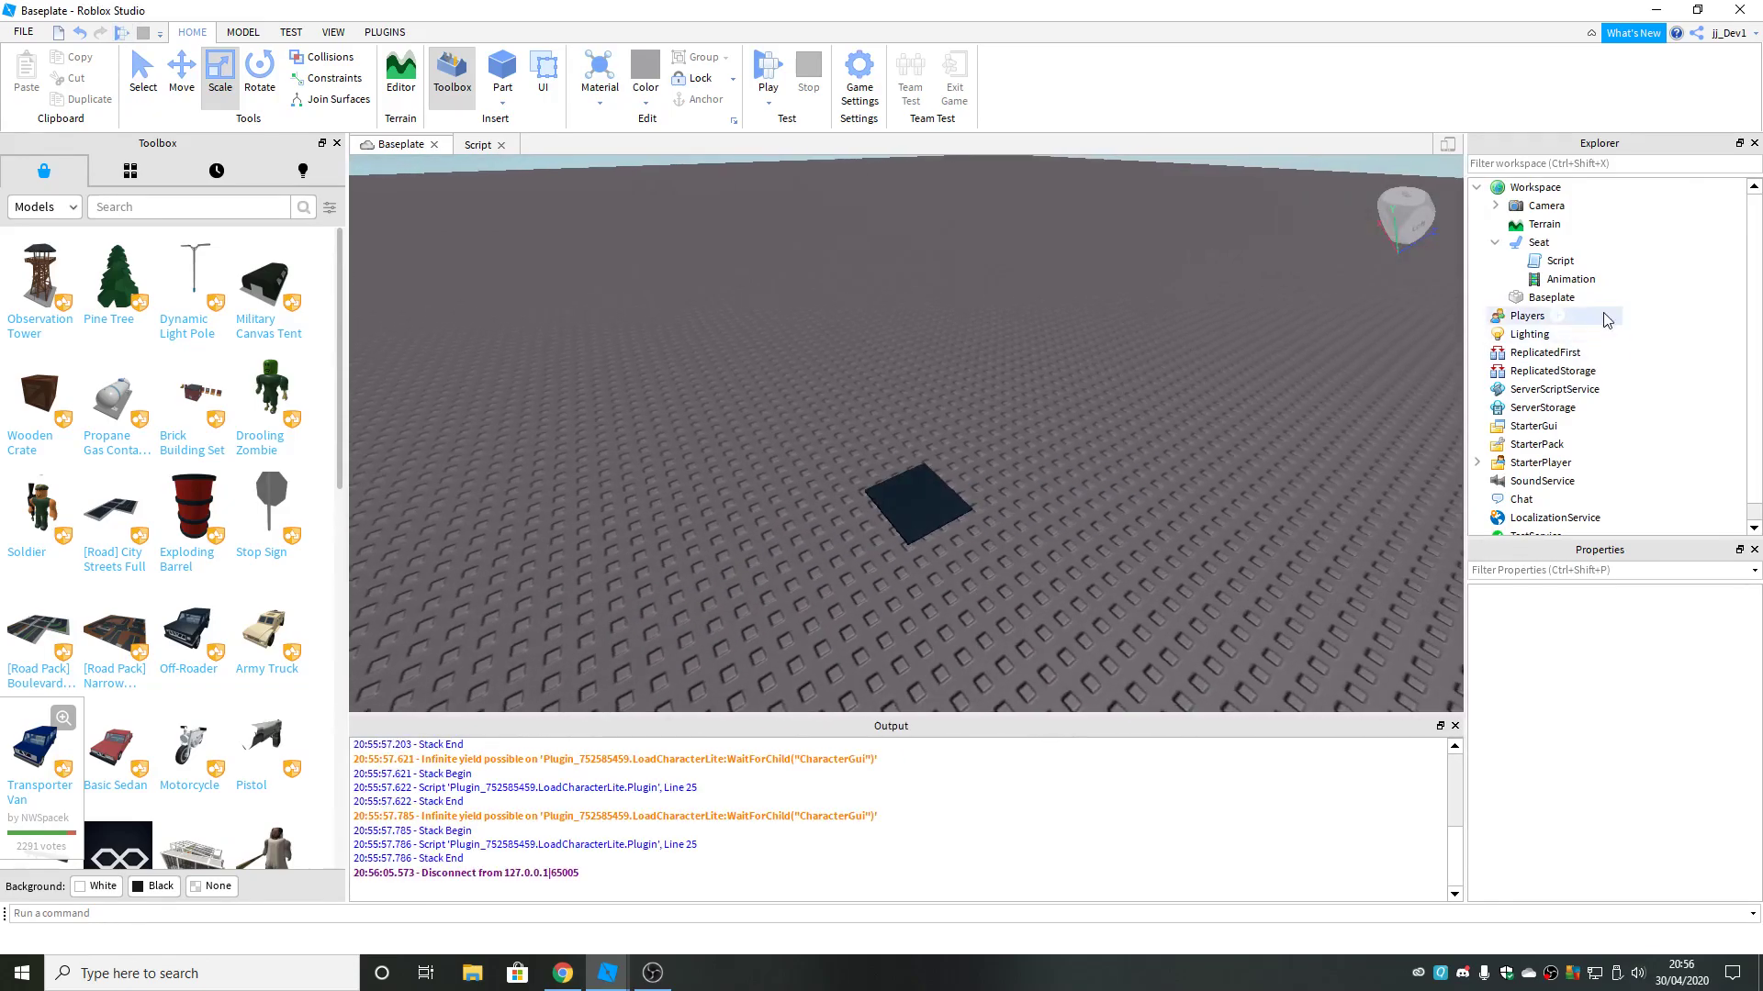
Rename the seat's Animation object to 'sitanim' through its Name property.
double_click(1558, 261)
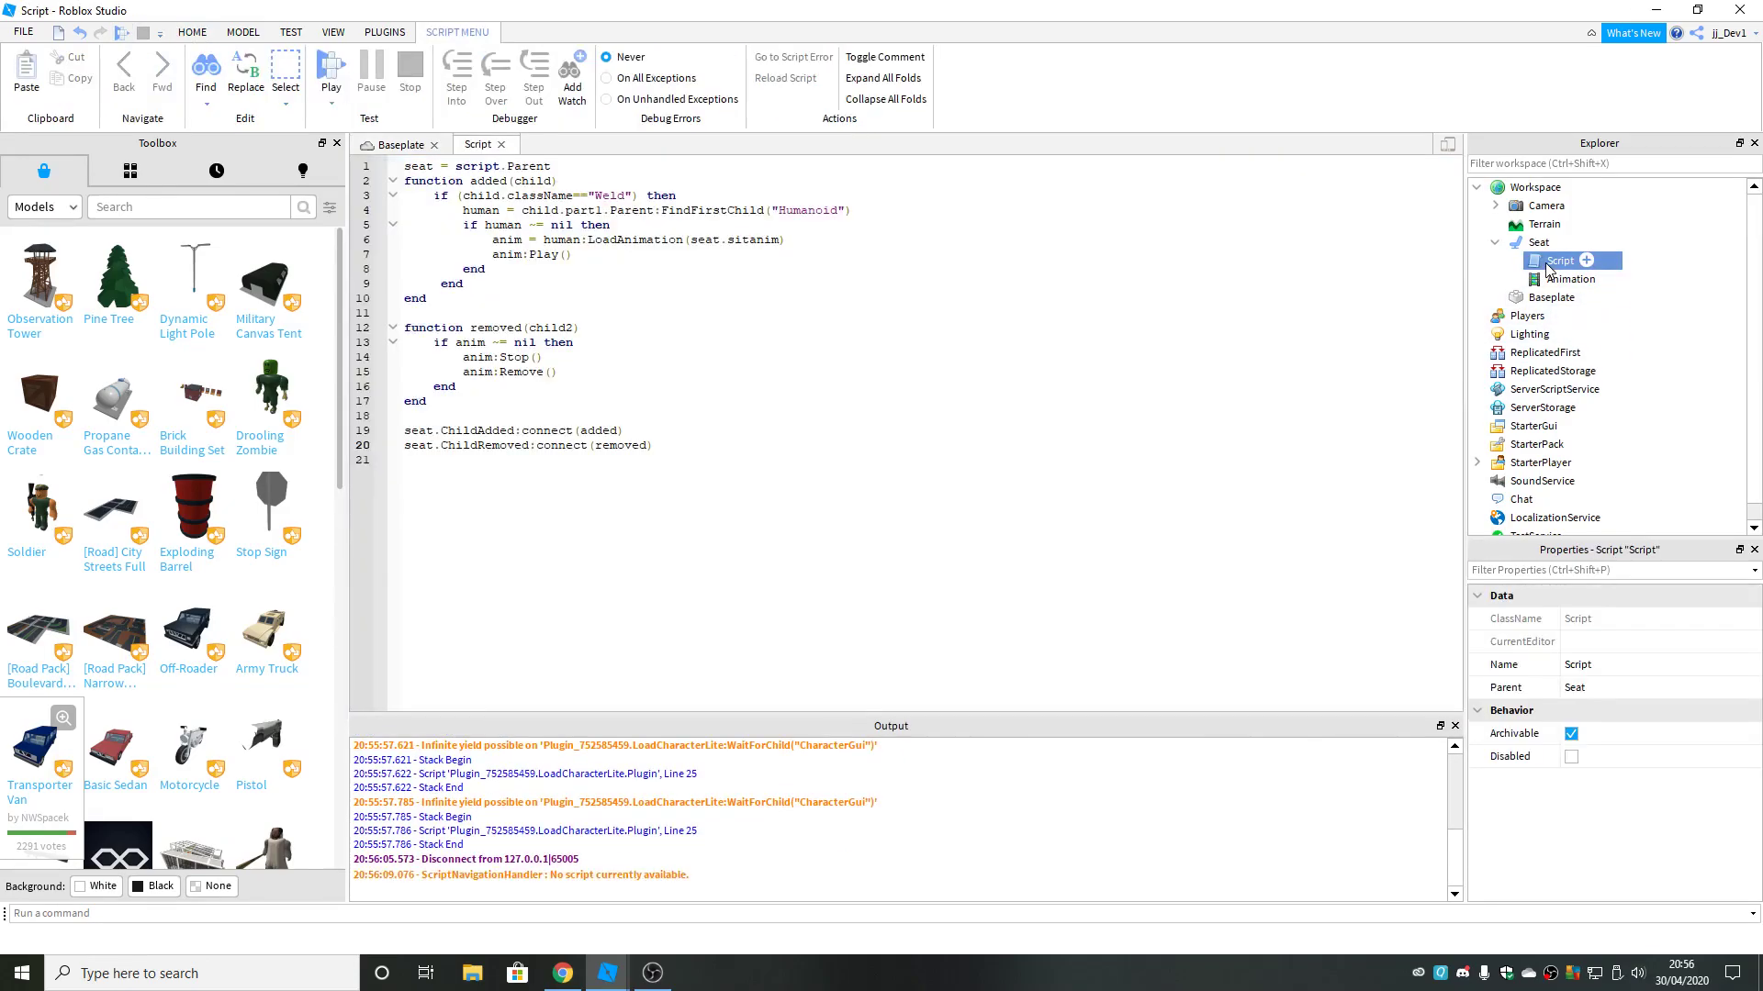
click(1570, 279)
double_click(1609, 664)
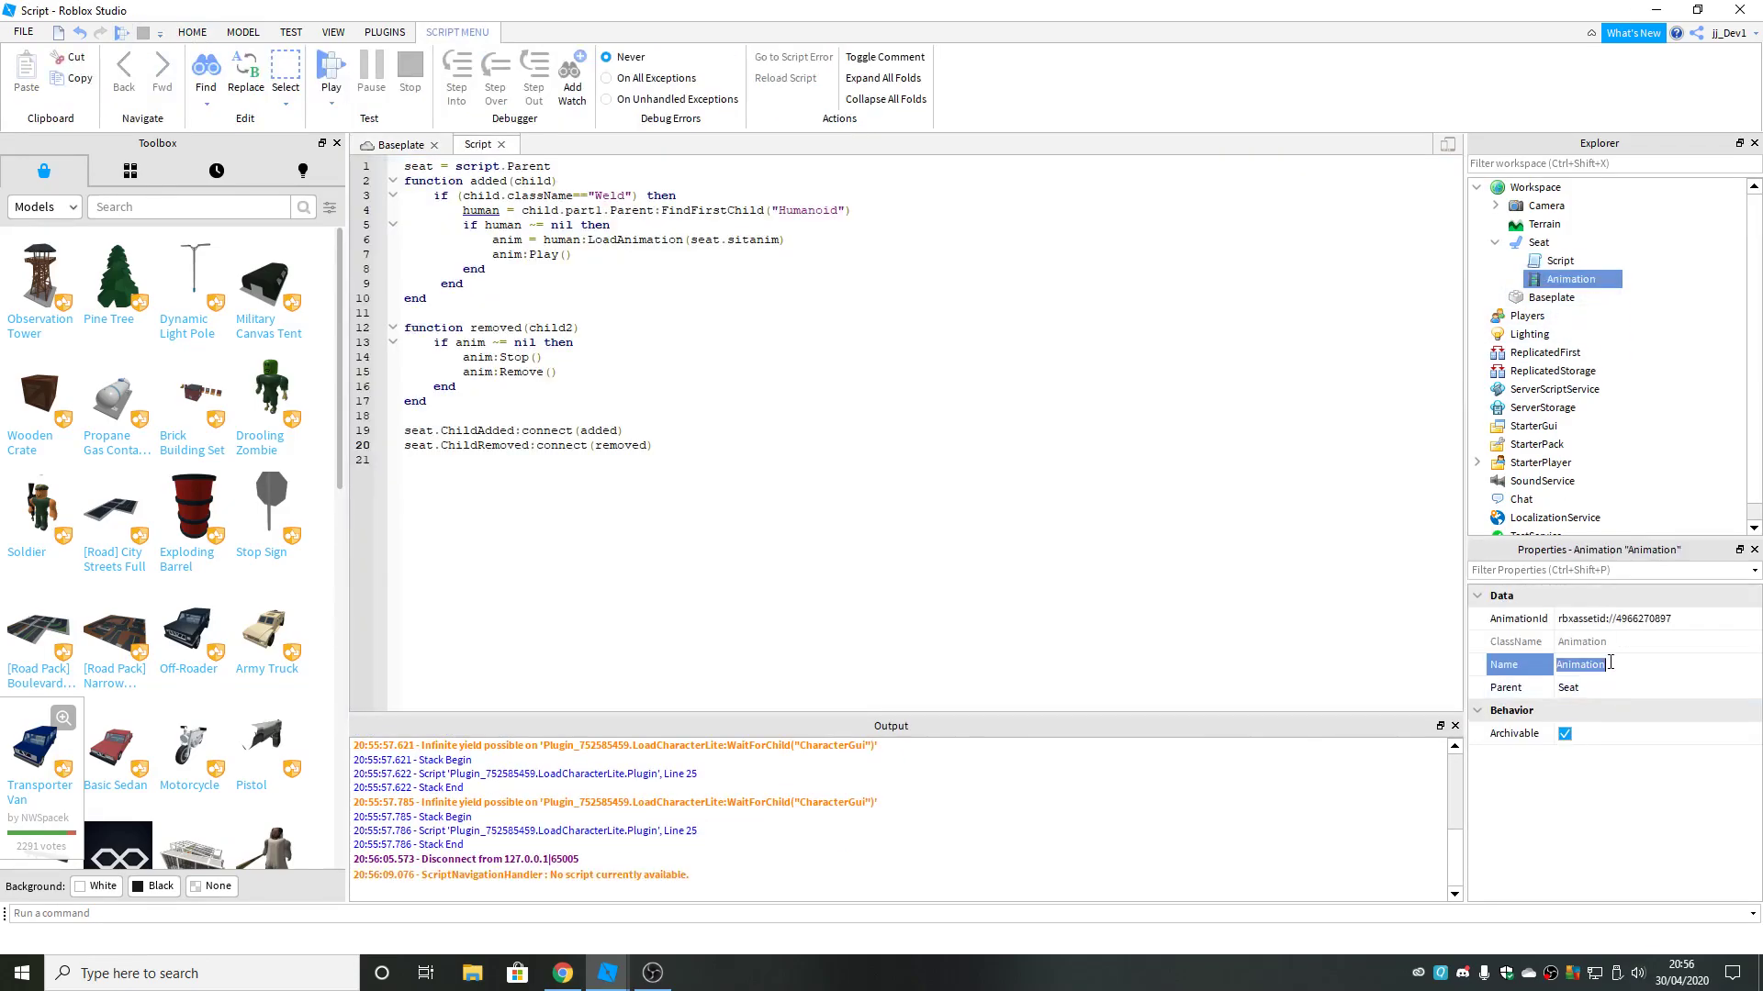
text(sitanim)
key(Return)
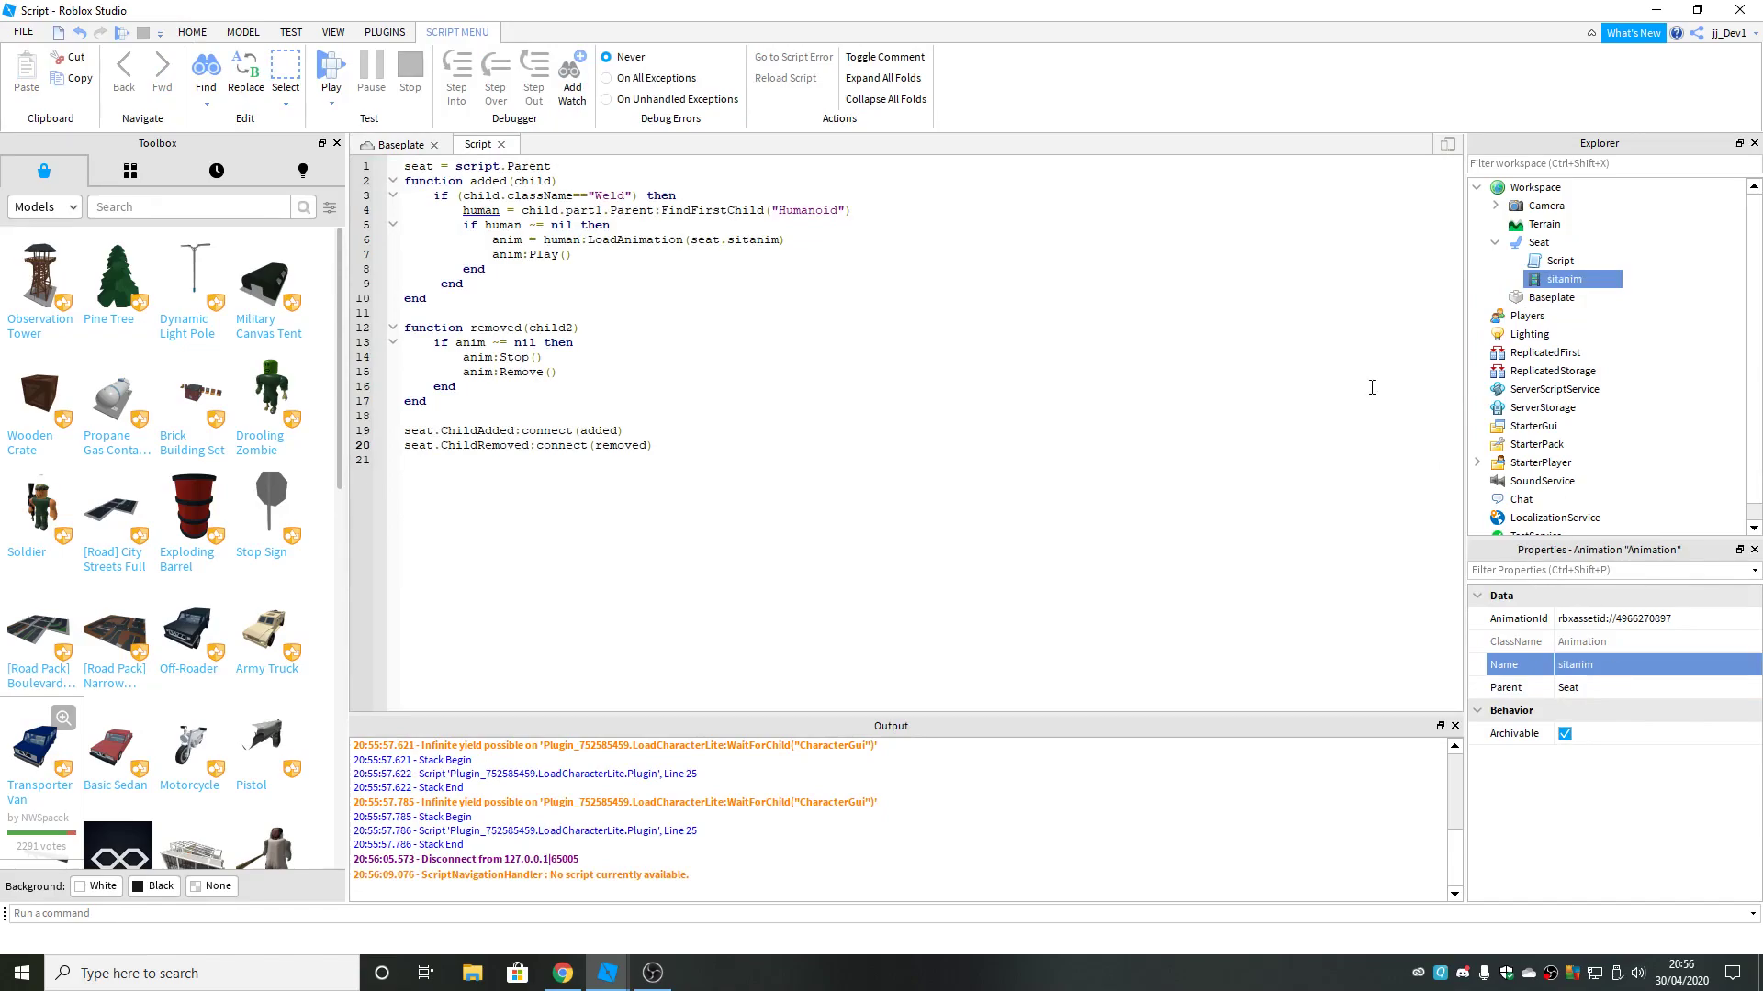
click(868, 282)
click(394, 144)
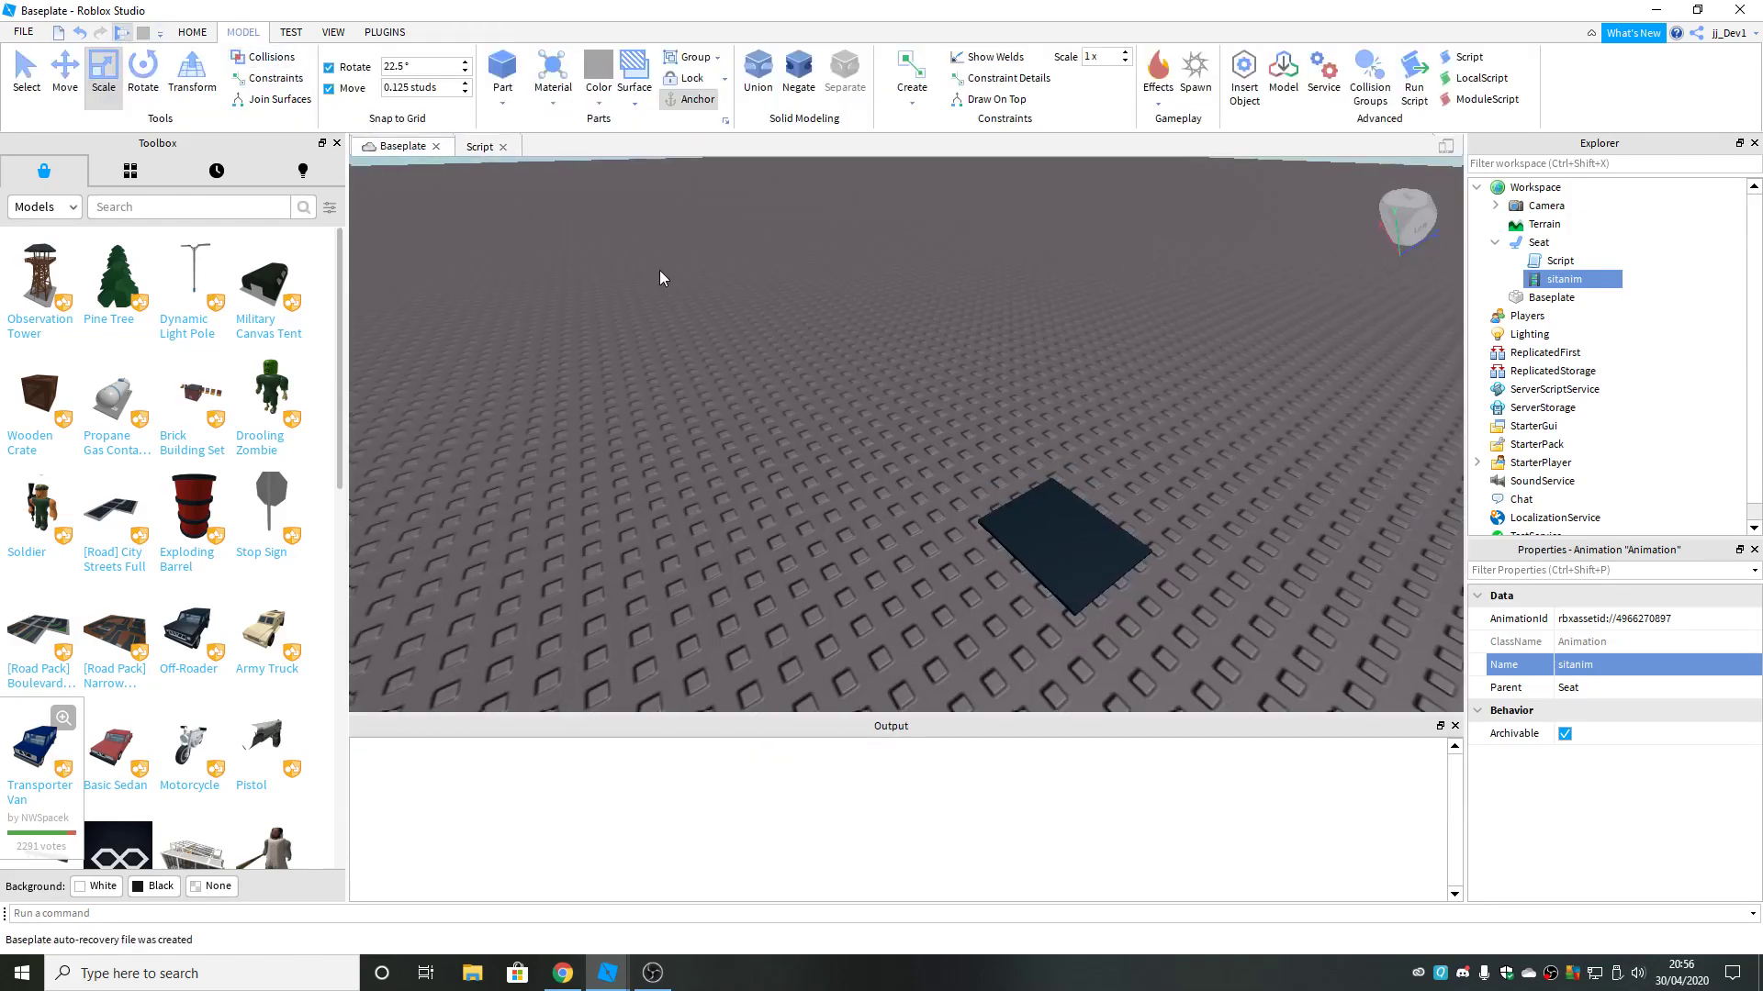
Start a play-test and walk the avatar onto the seat so it lies down.
key(F5)
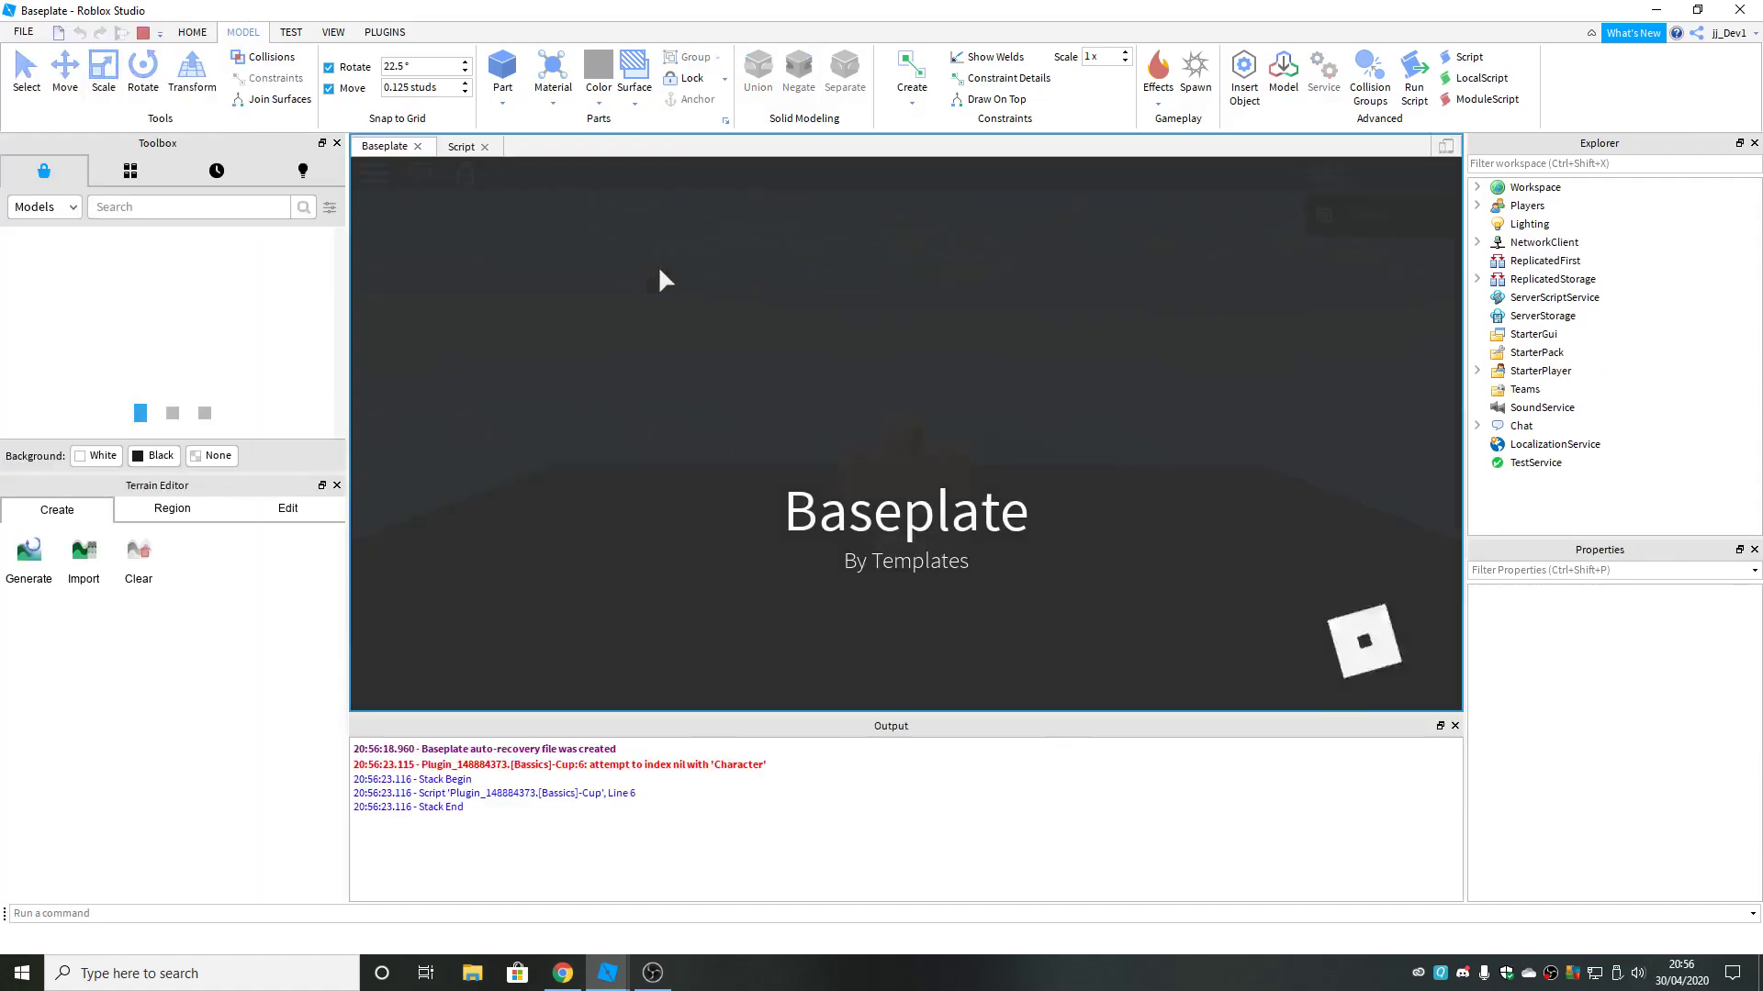
key(w)
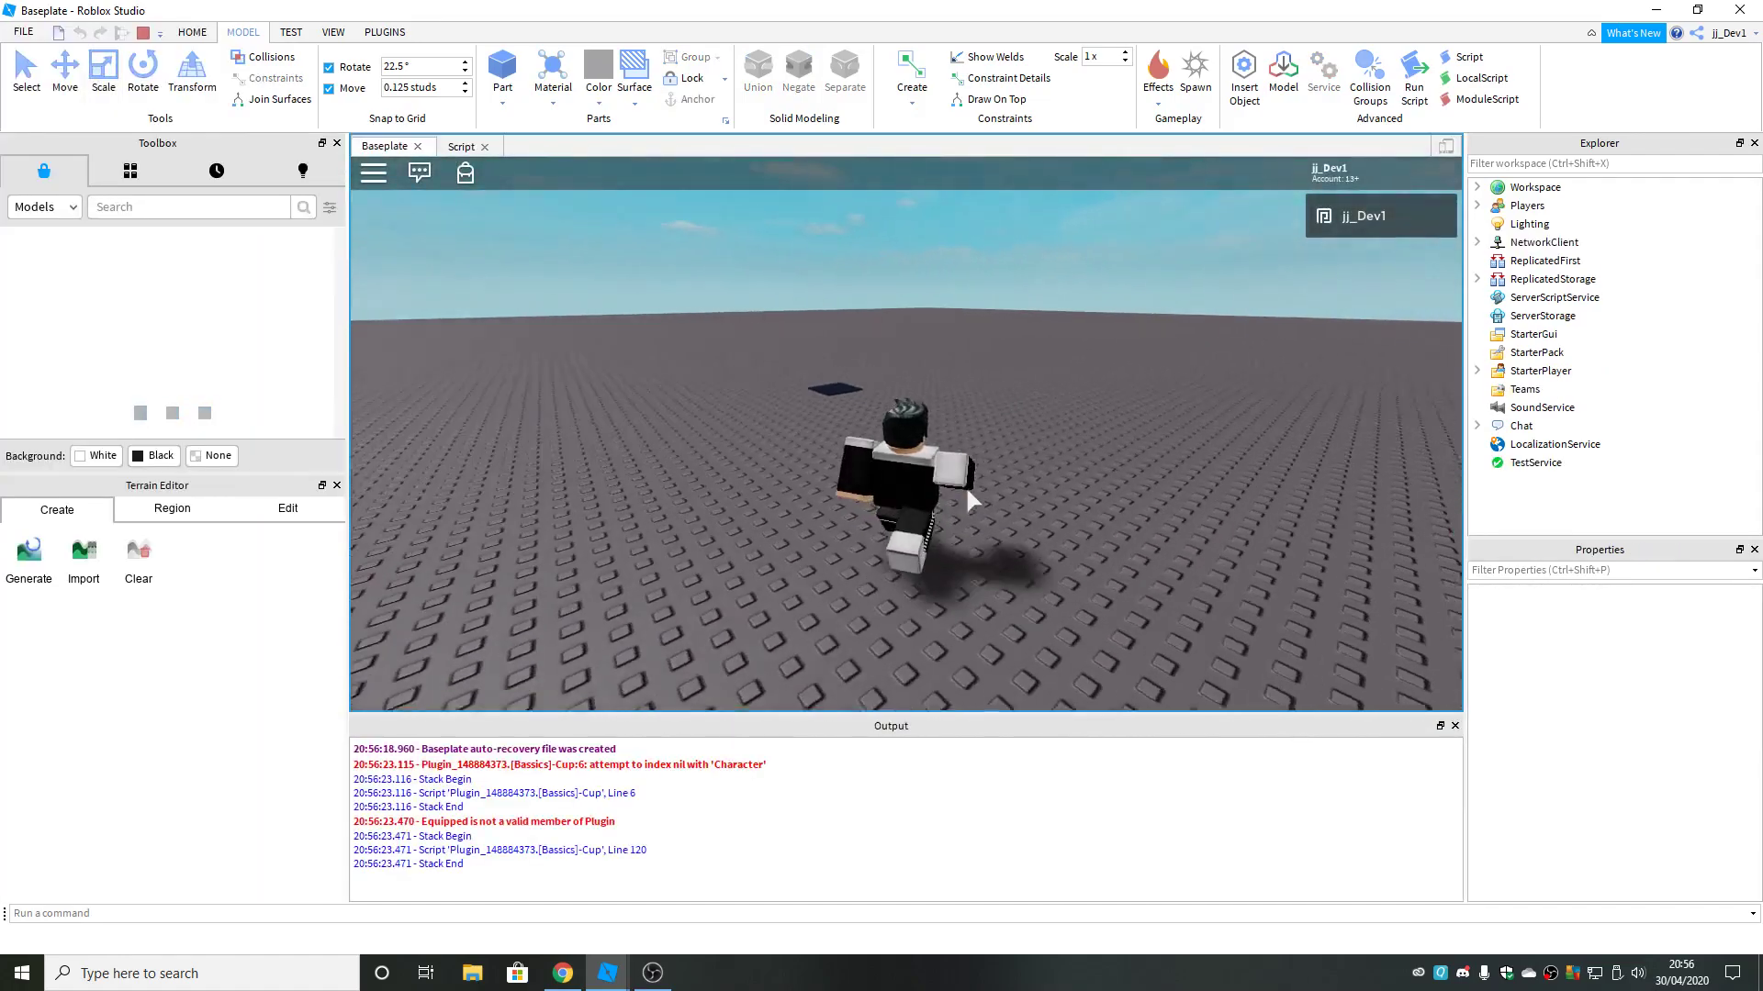
key(w)
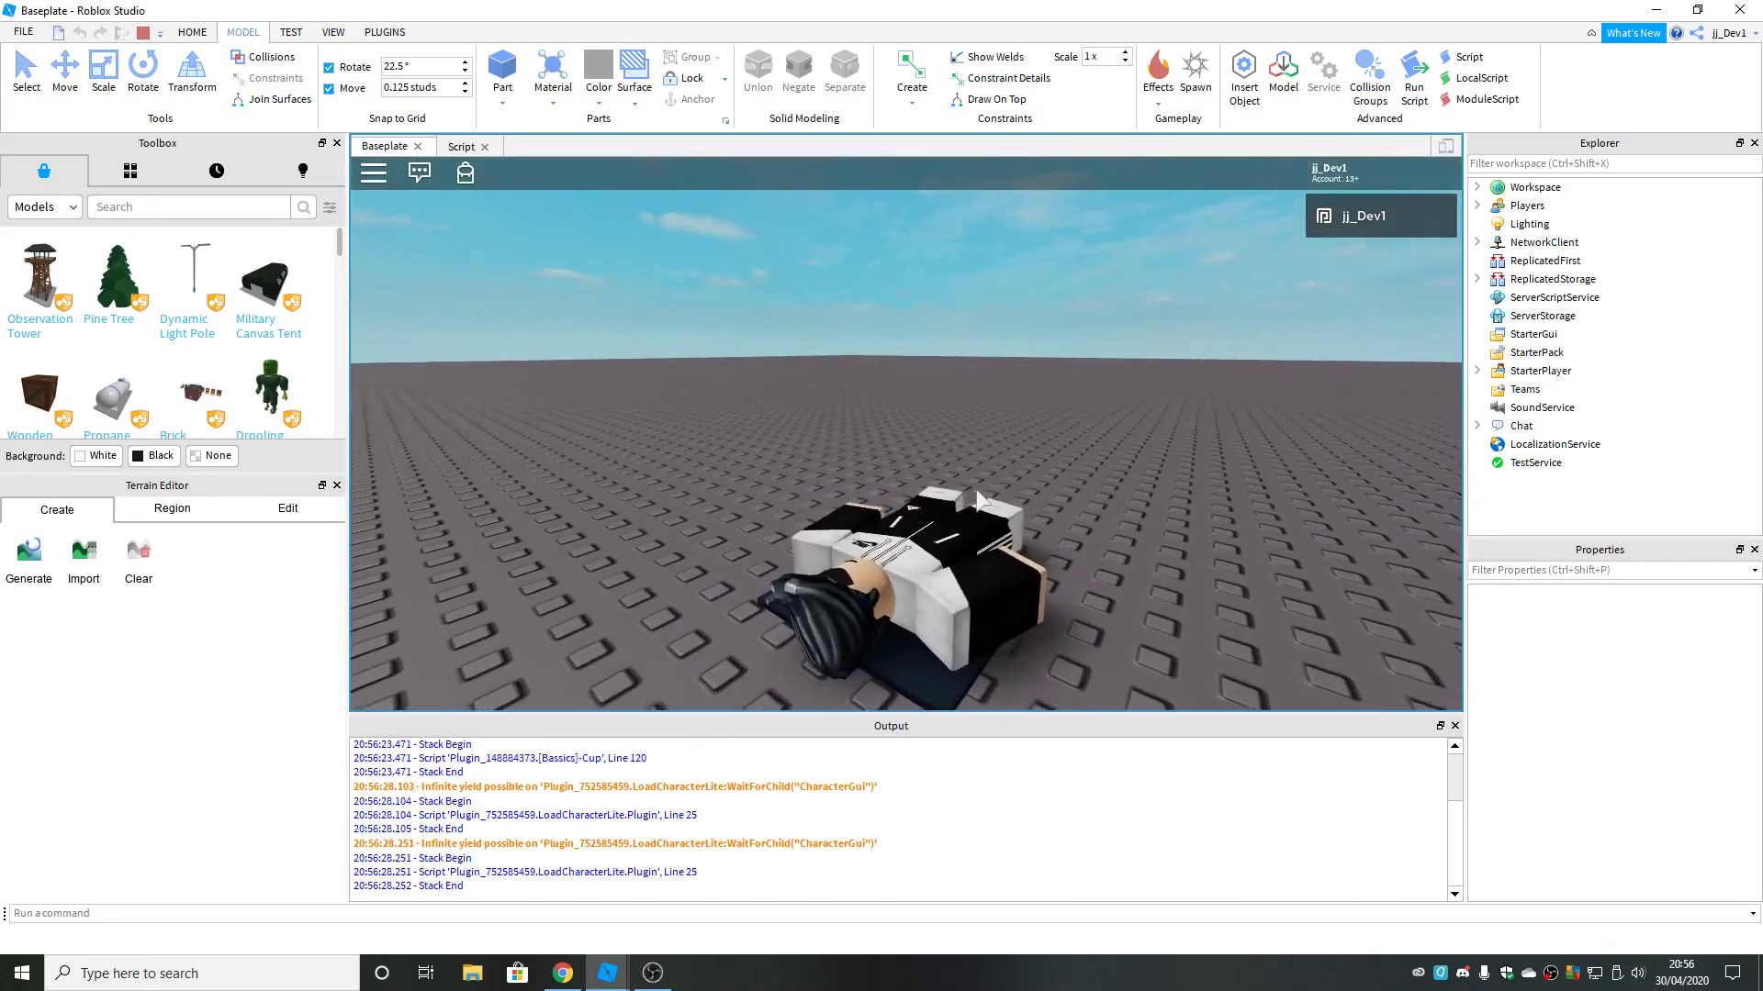
Get the avatar up, sit it again, then walk it away from the seat.
key(space)
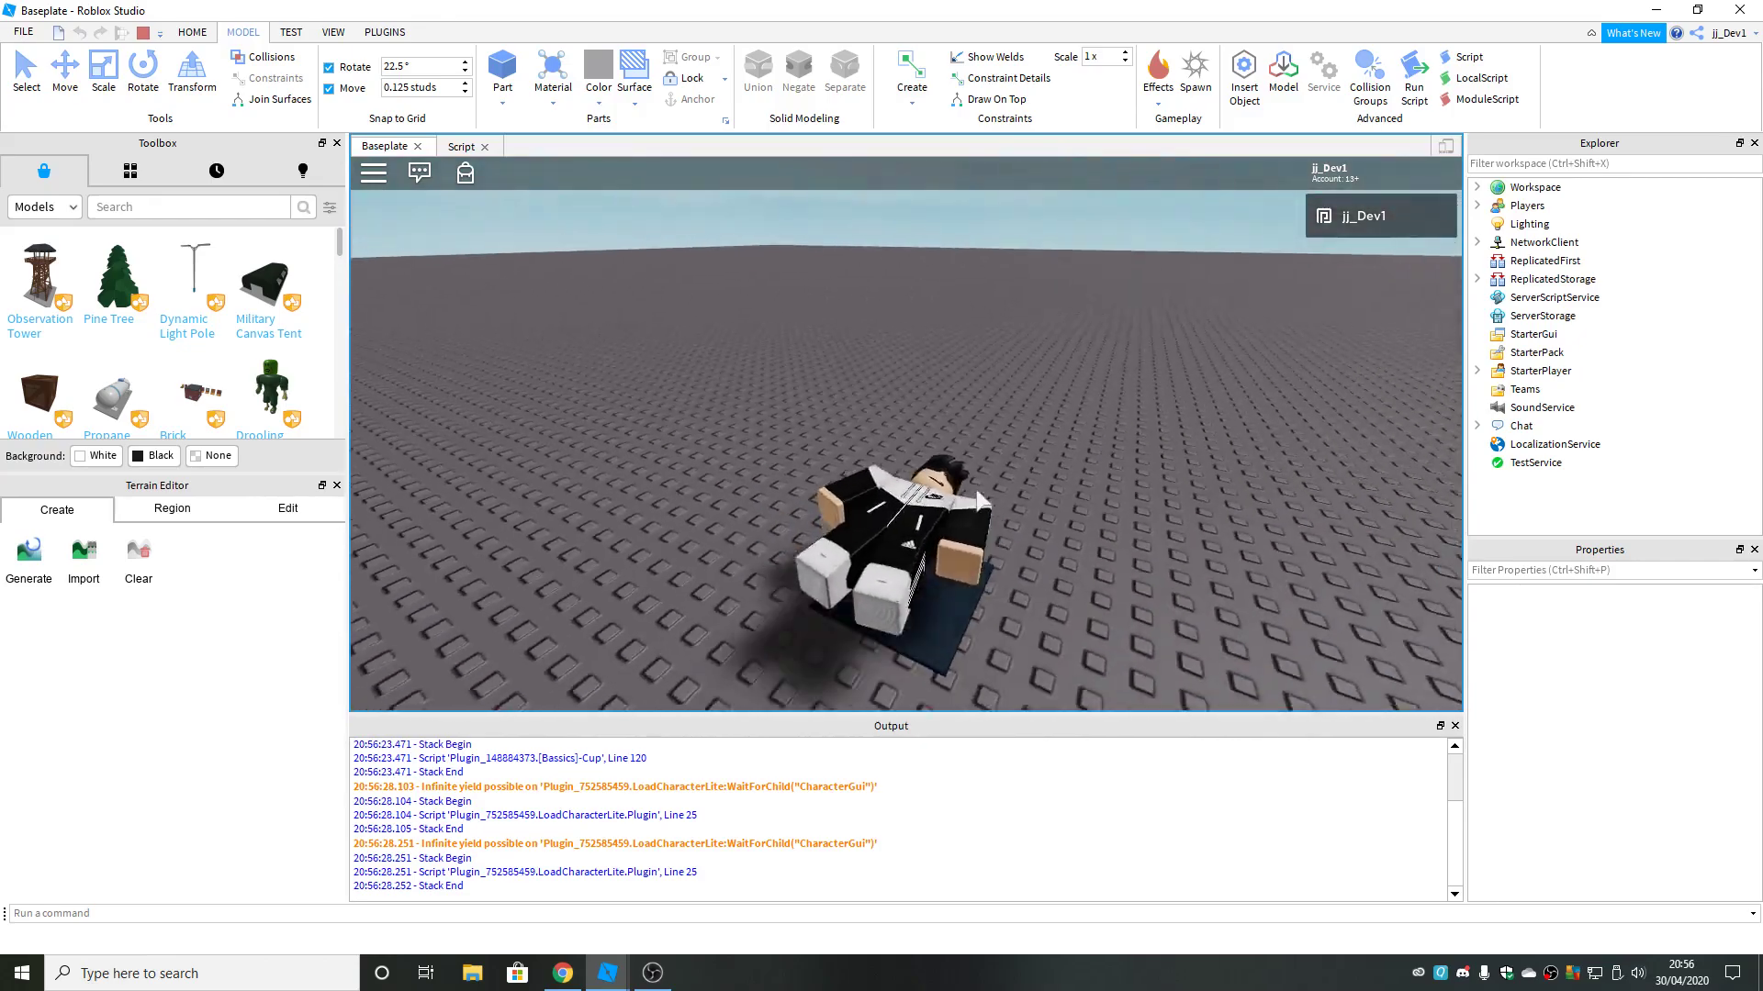
key(a)
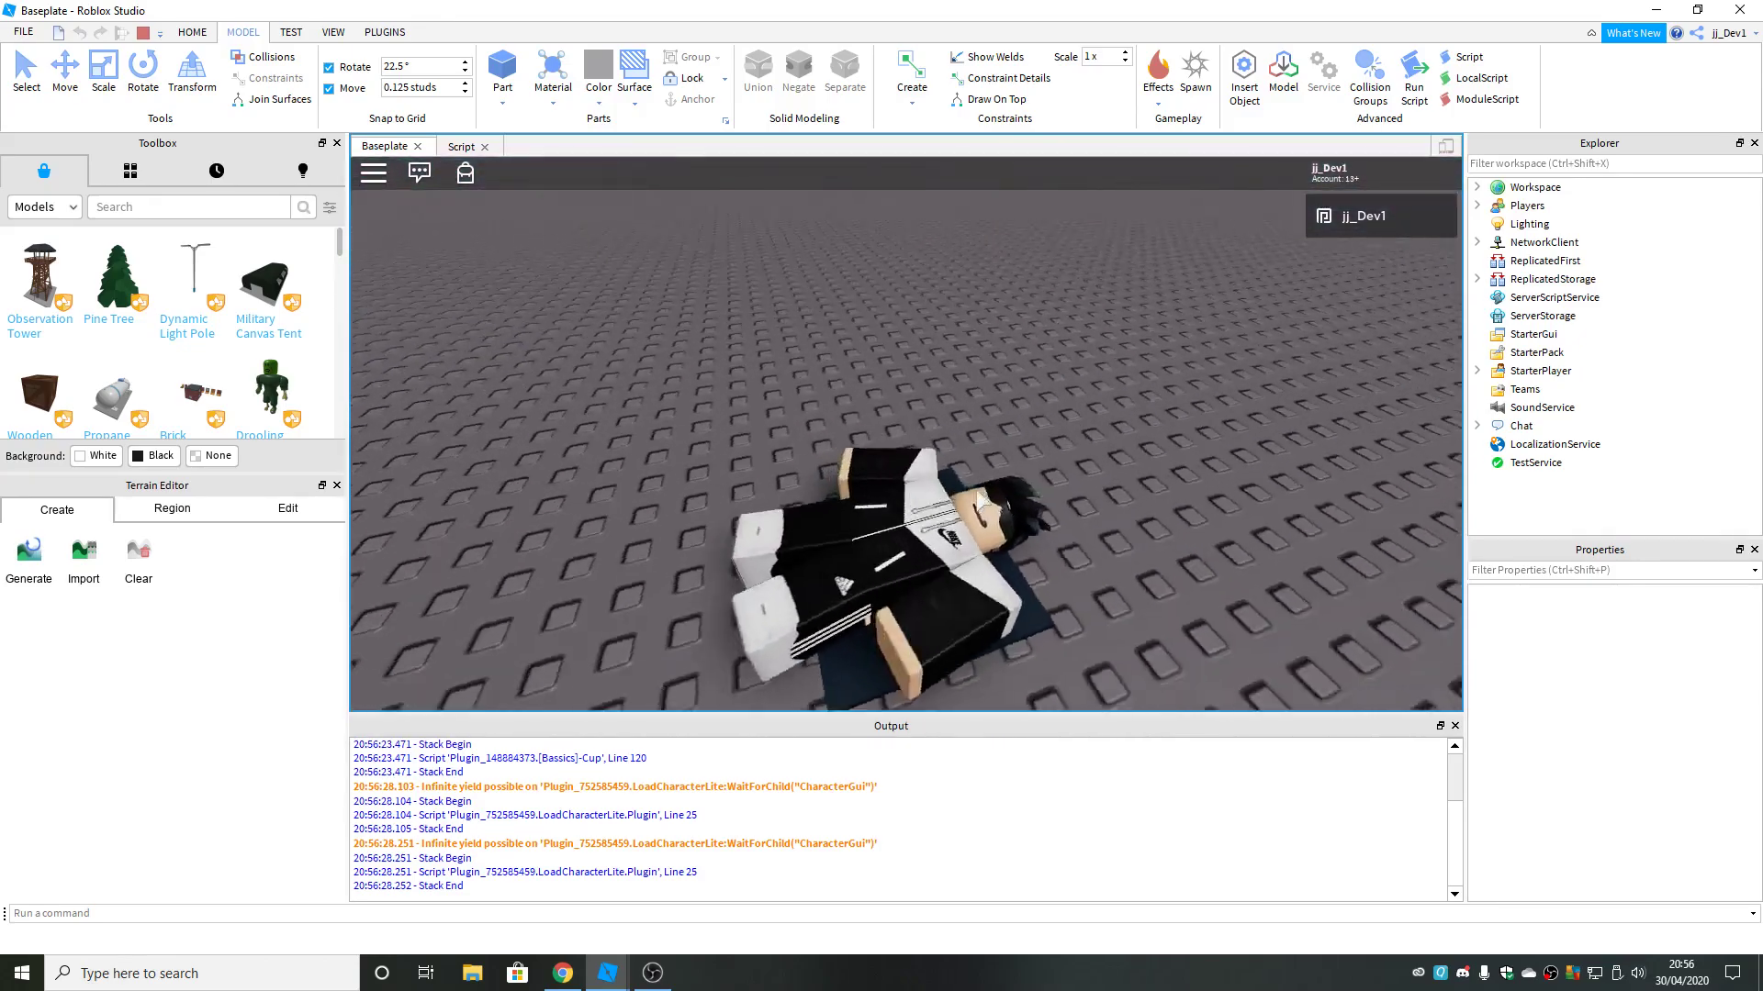
key(s)
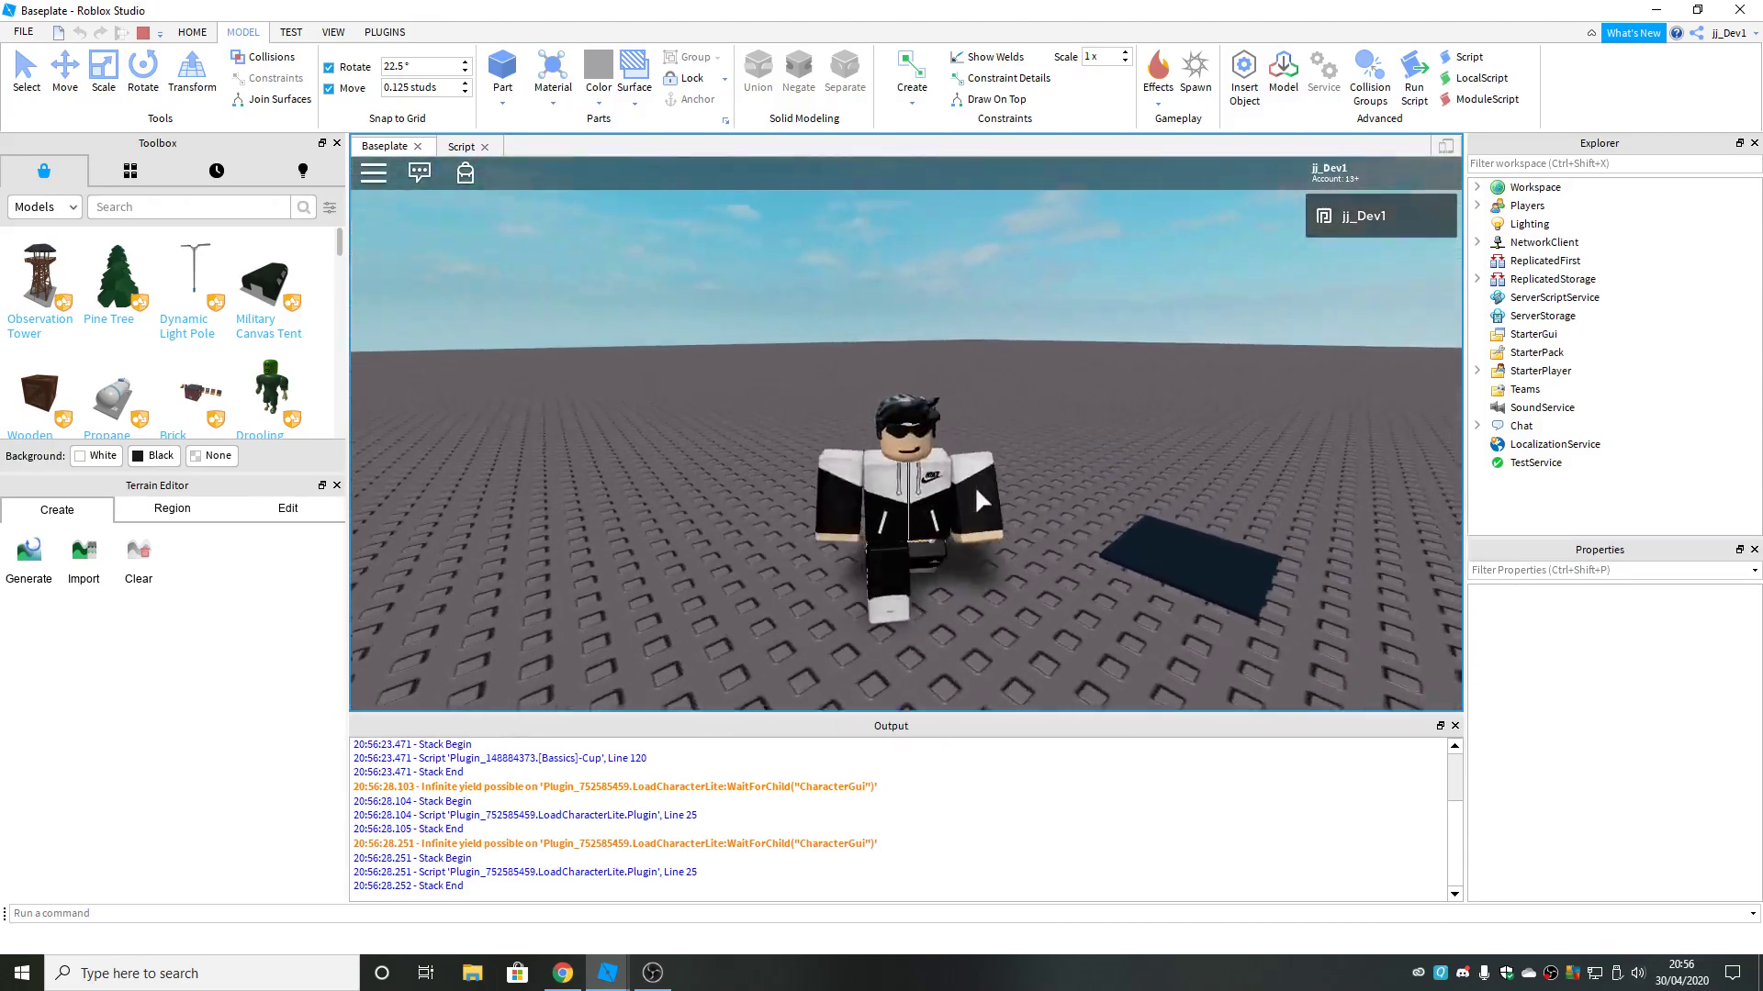
key(s)
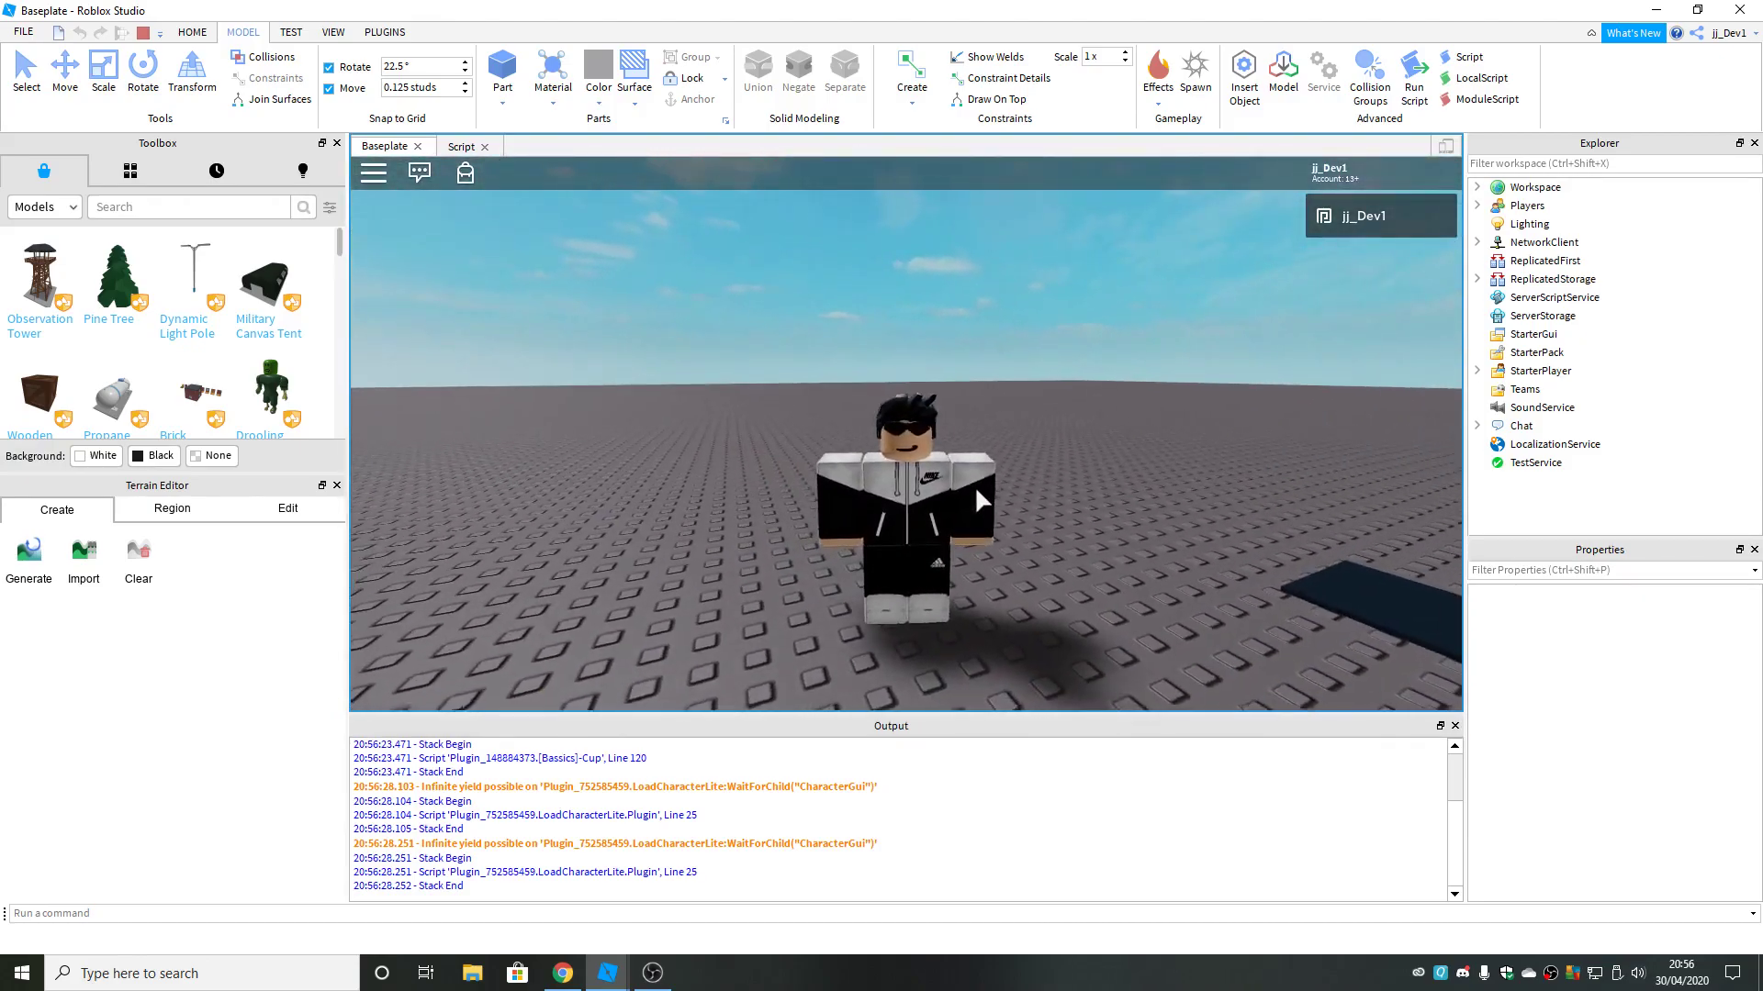
scroll(down, 3)
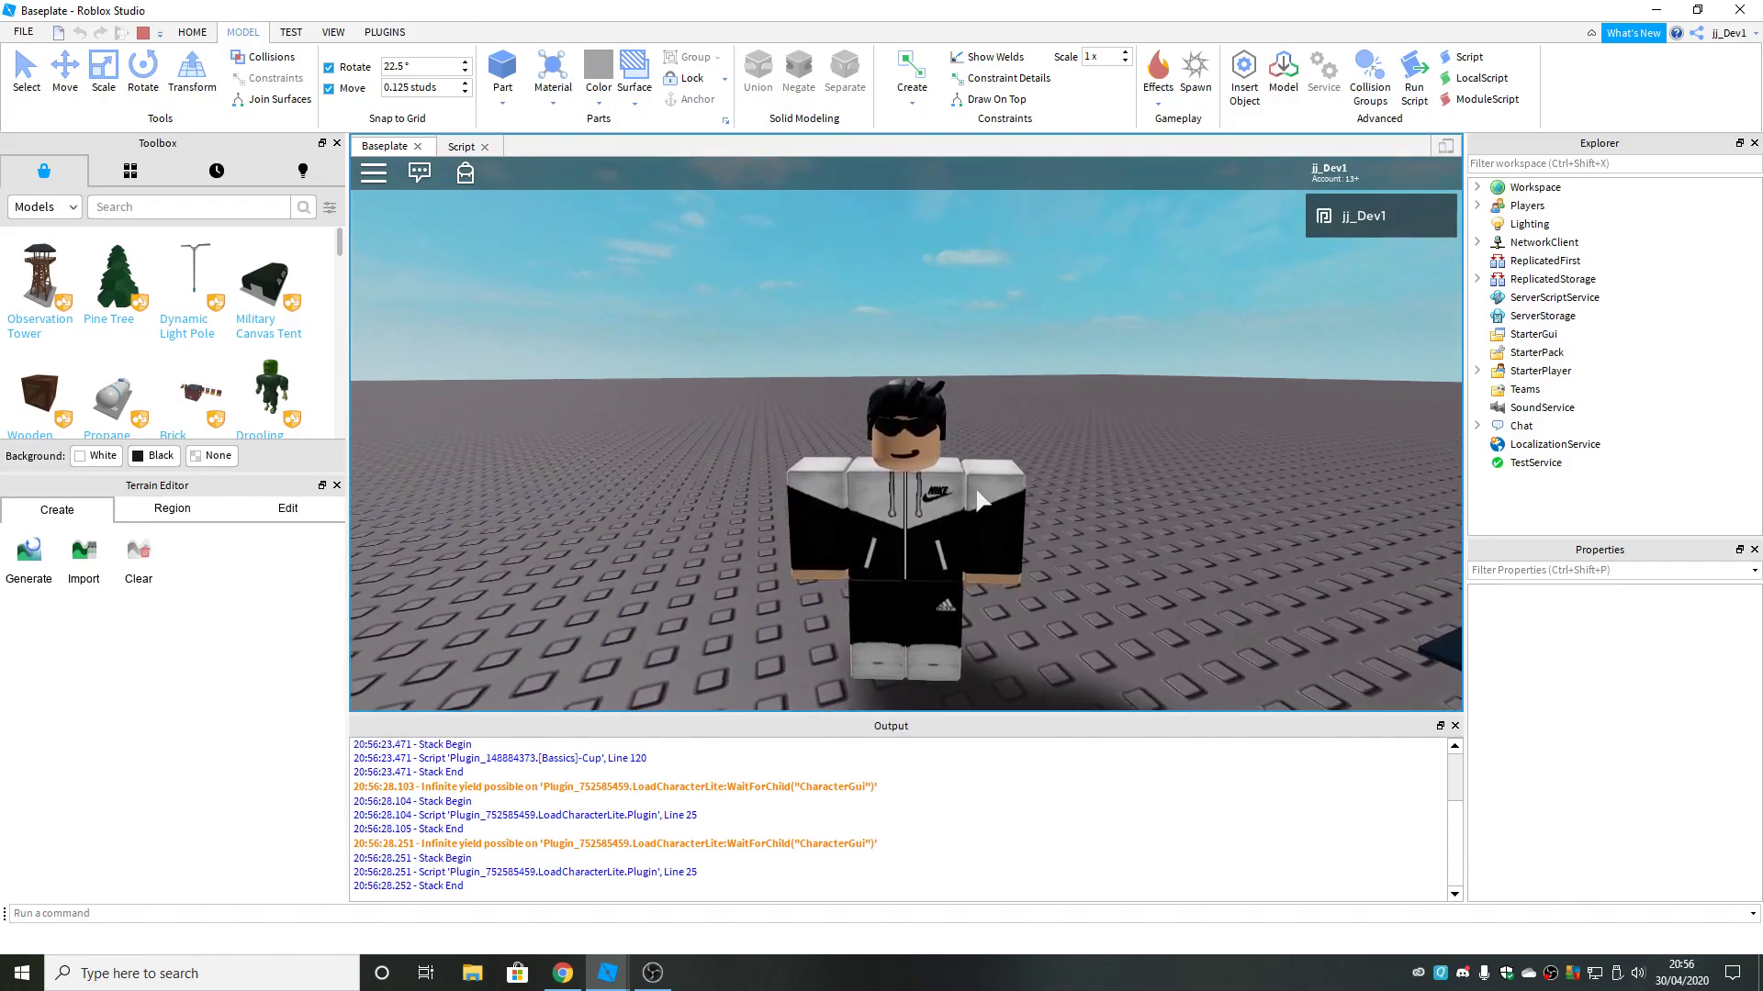